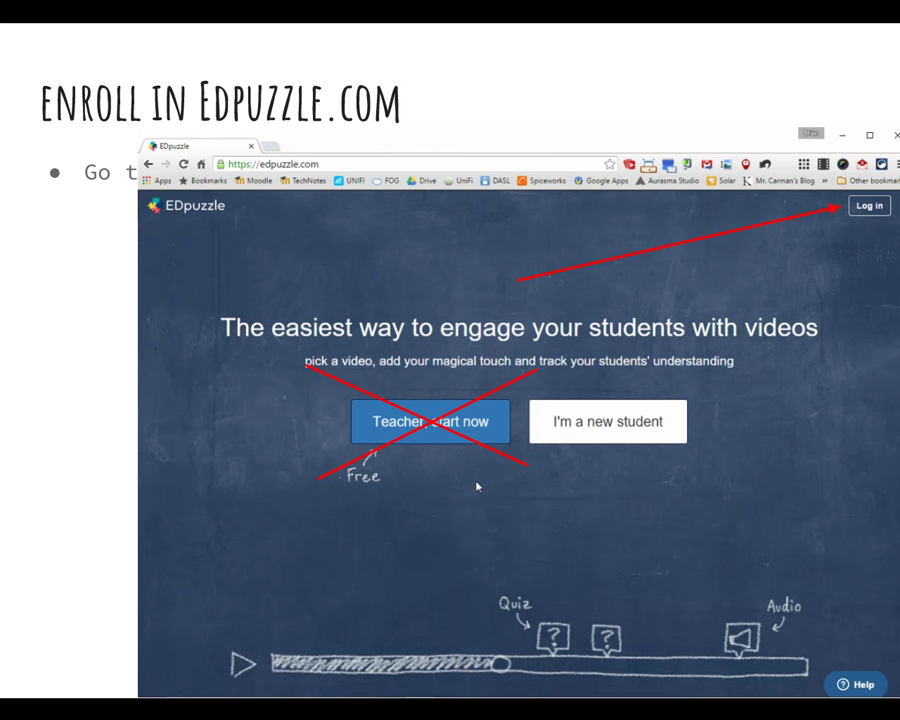
# Step: Advance through the log-in, teacher sign-in and account chooser slides to slide 18's Join dialog
pyautogui.click(221, 476)
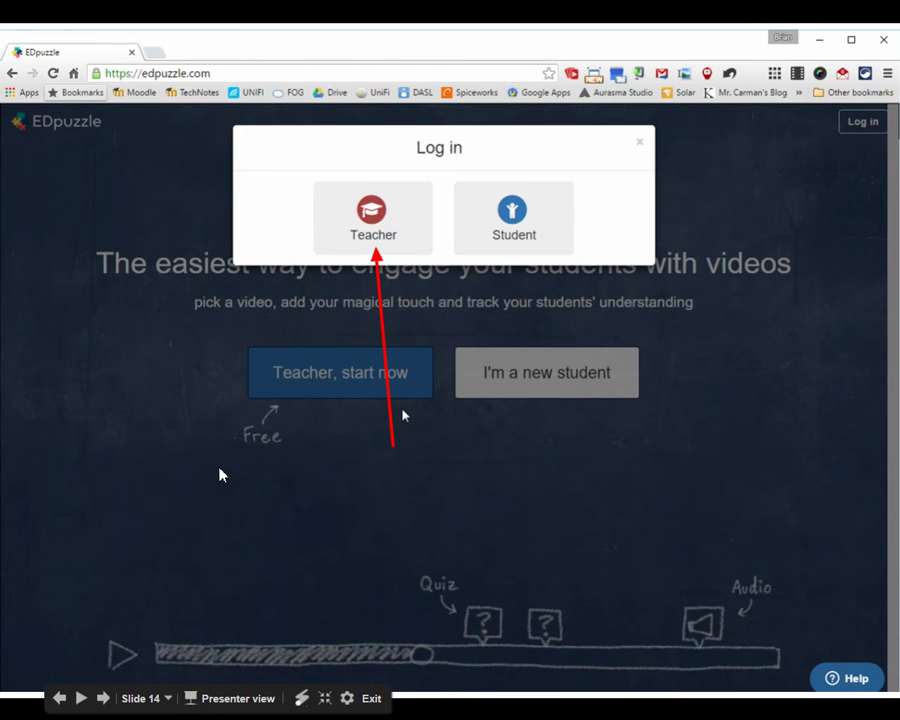
pyautogui.click(137, 469)
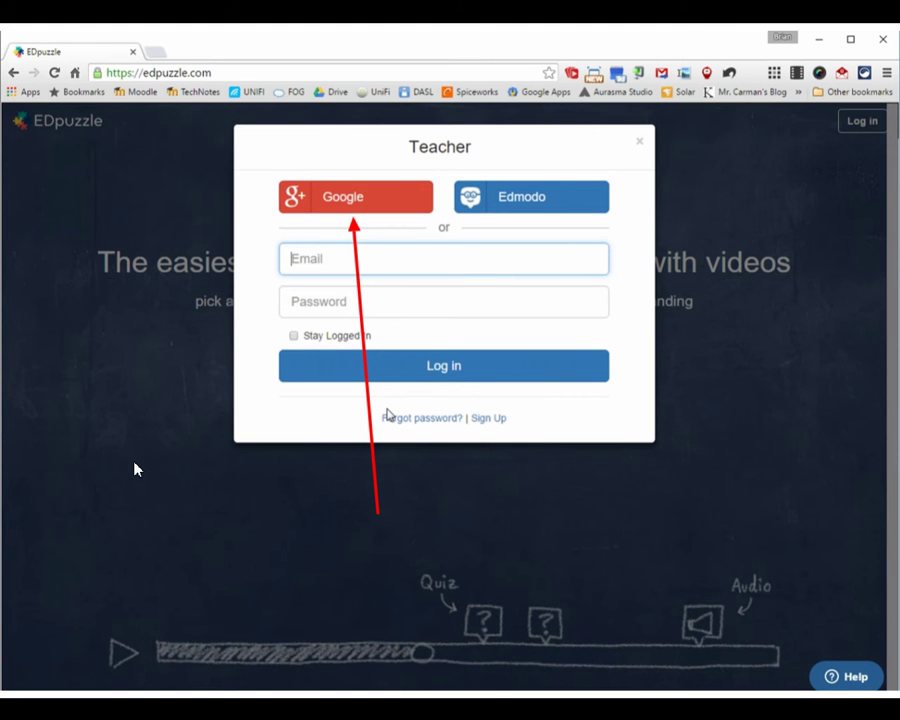
pyautogui.click(124, 444)
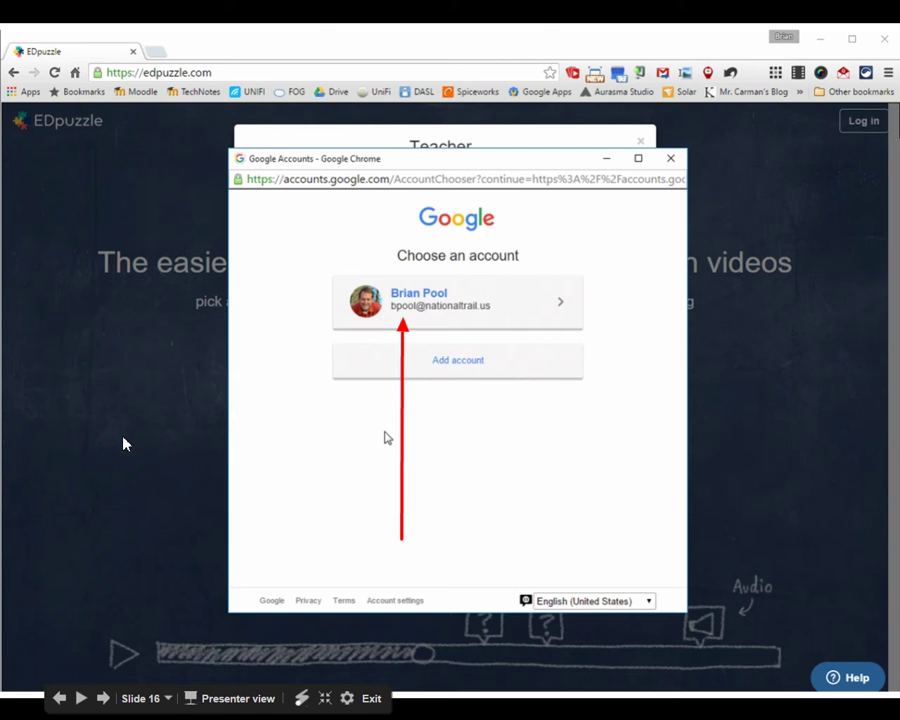
pyautogui.click(118, 532)
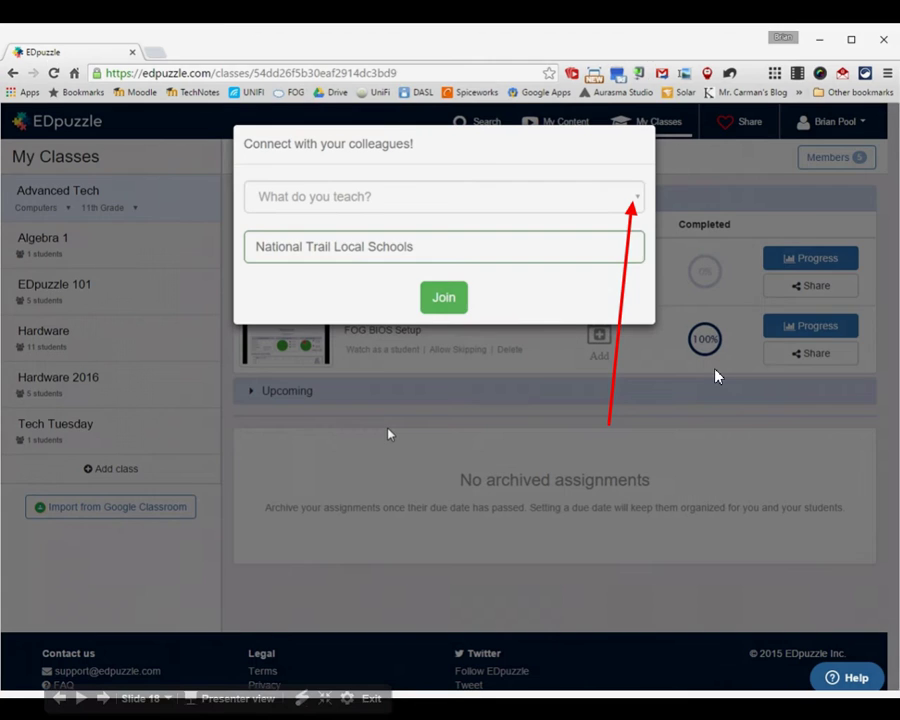
# Step: Return to the deck editor on slide 19, the 'Inservice 2016' add-class screenshot
pyautogui.click(714, 374)
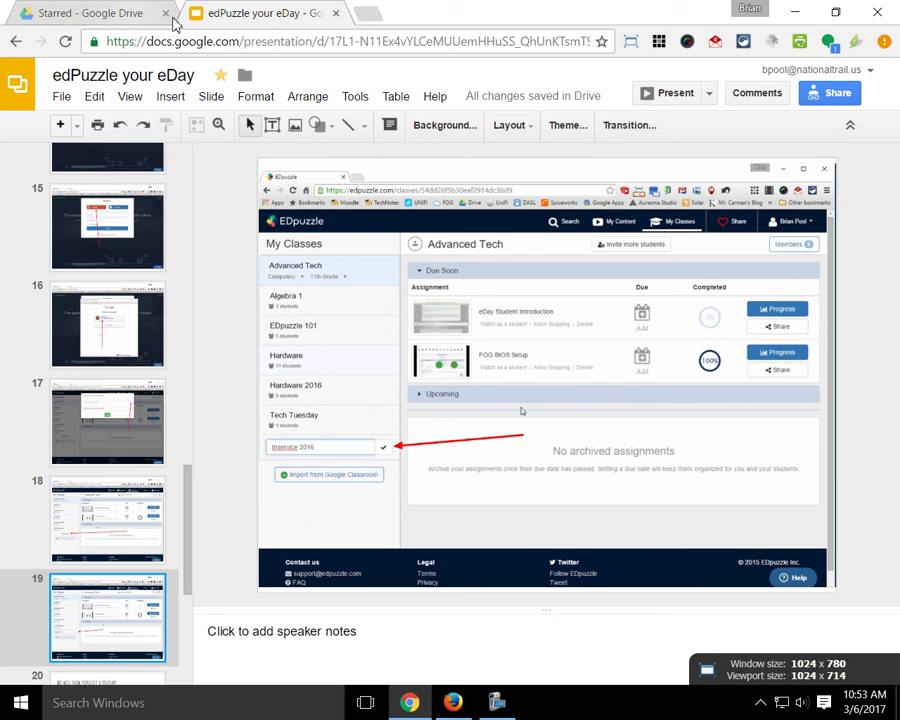
# Step: In a new tab, enter the youtube address, which lands on unreachable youtube.nationaltrail.us
pyautogui.click(372, 12)
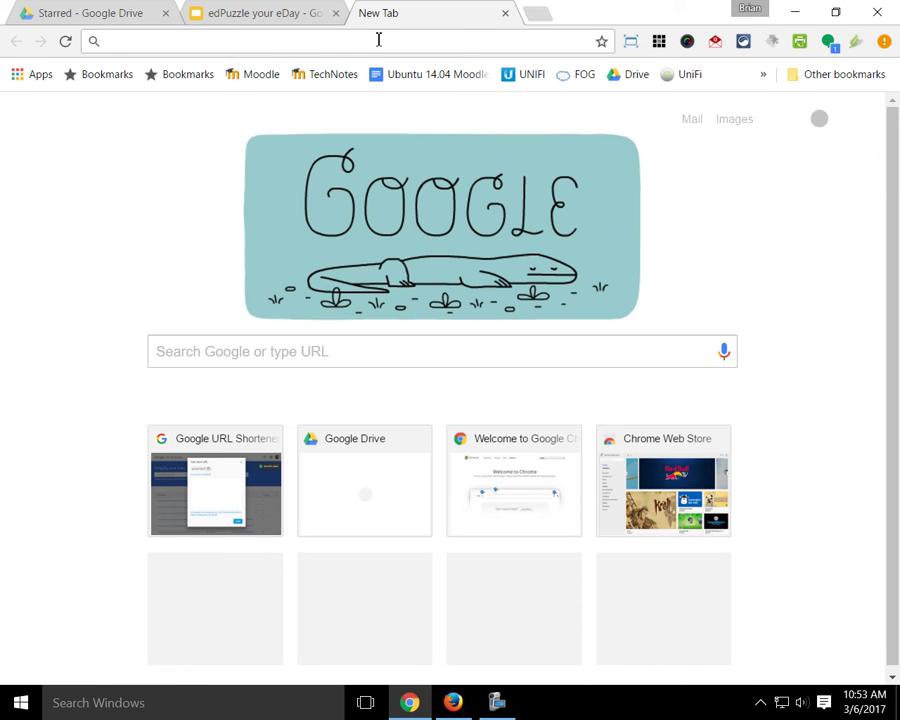
pyautogui.write('youutbe')
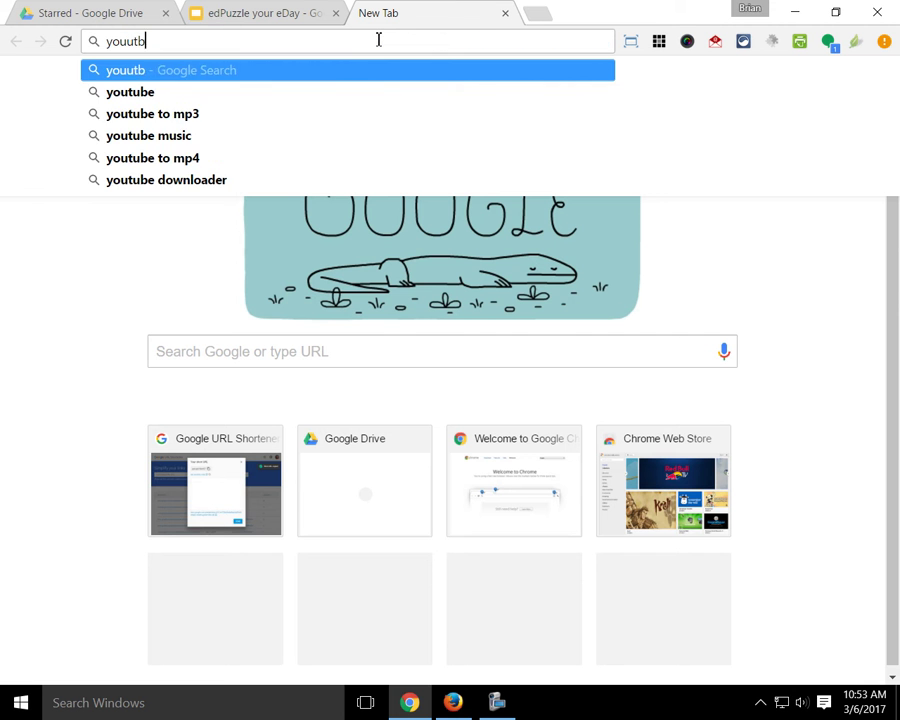
pyautogui.press('BackSpace')
pyautogui.press('BackSpace')
pyautogui.press('BackSpace')
pyautogui.press('BackSpace')
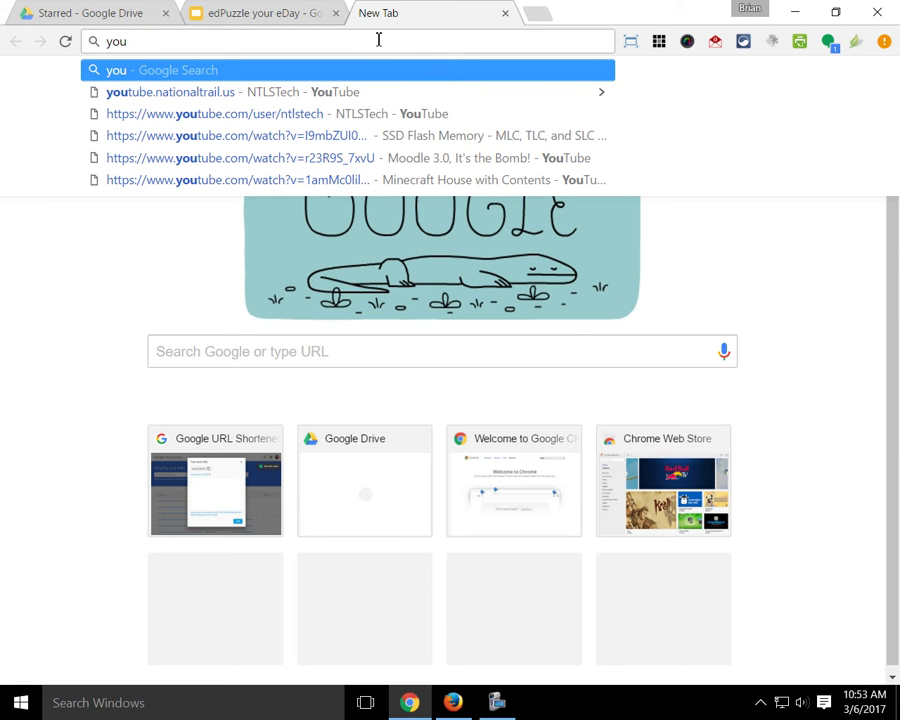
pyautogui.write('tube')
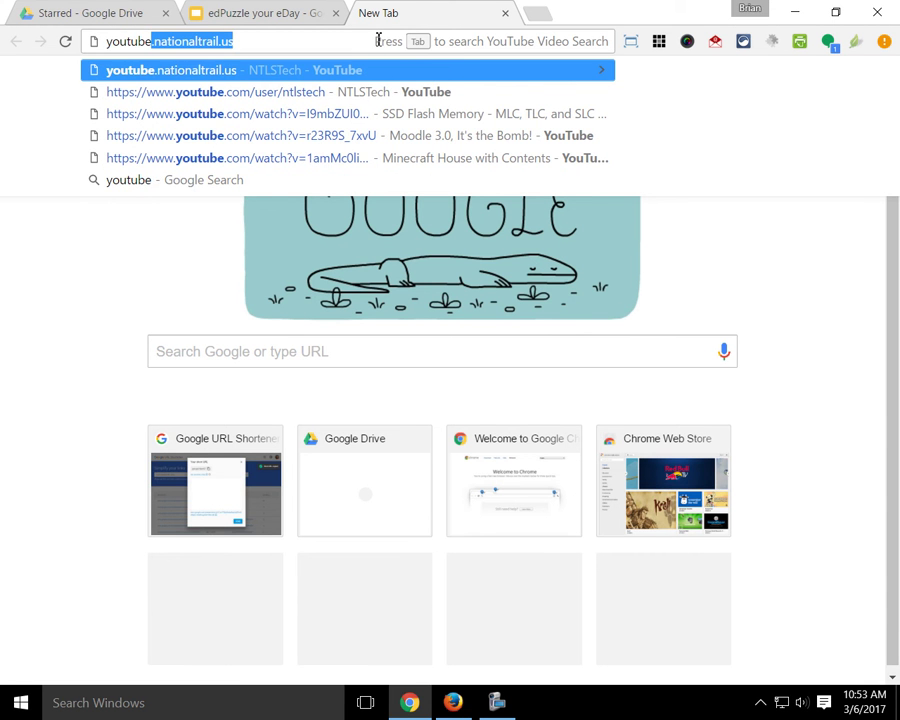
pyautogui.press('Return')
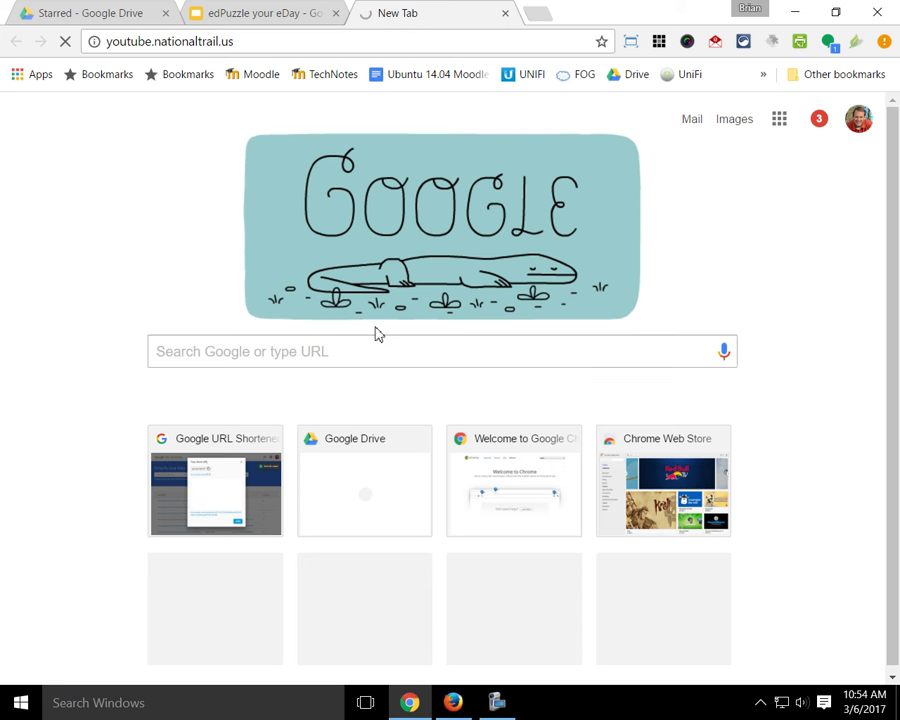
# Step: Replace the address with youtube.com to reach the NTLSTech YouTube channel
pyautogui.click(250, 41)
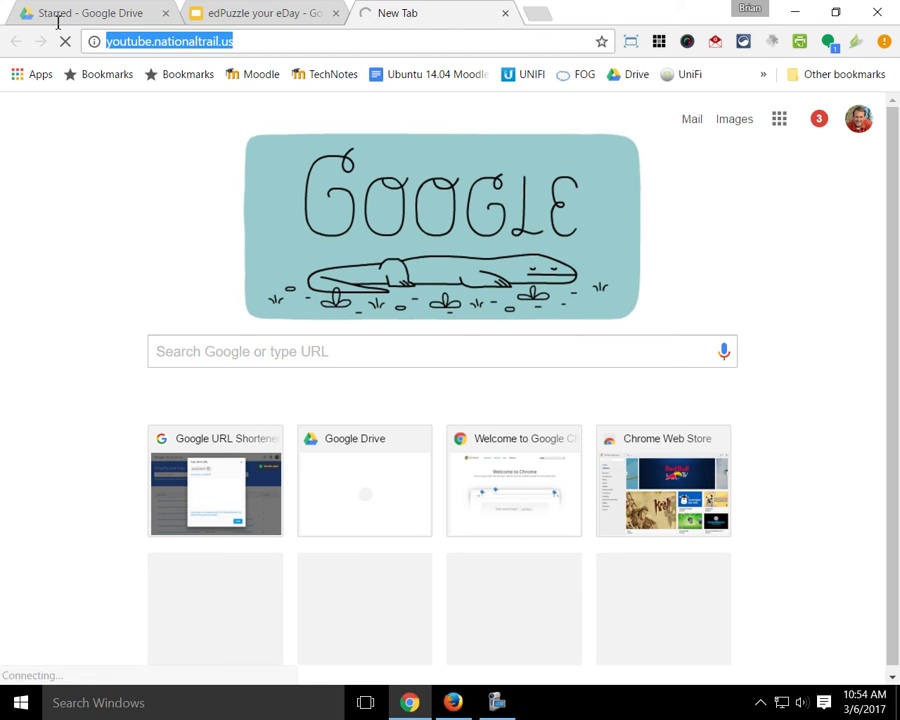
pyautogui.press('BackSpace')
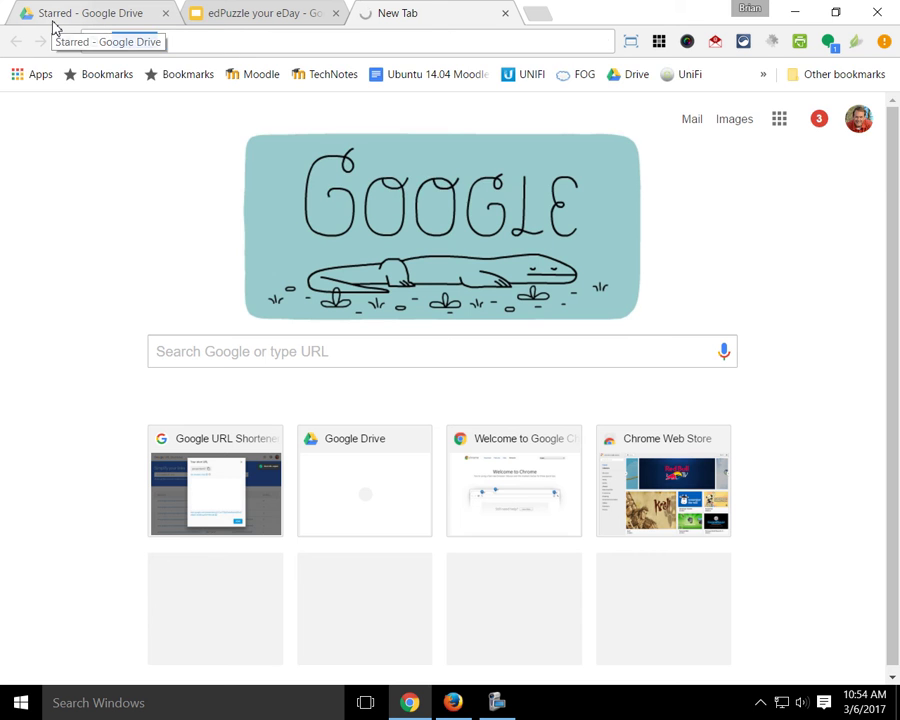
pyautogui.write('c')
pyautogui.press('BackSpace')
pyautogui.press('BackSpace')
pyautogui.write('youtube.com/user/ntlstech')
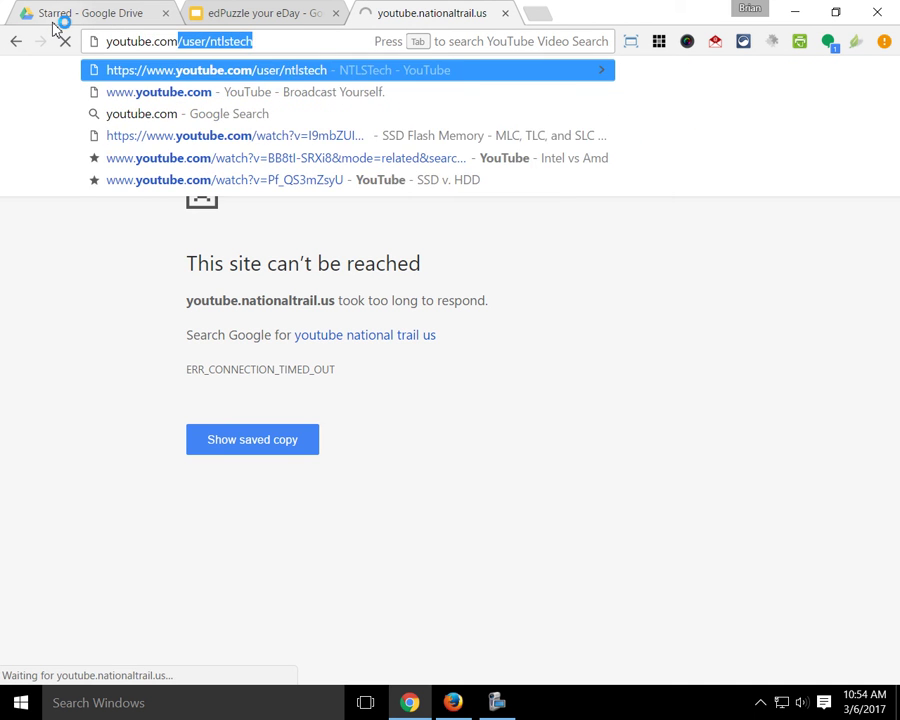
pyautogui.press('Return')
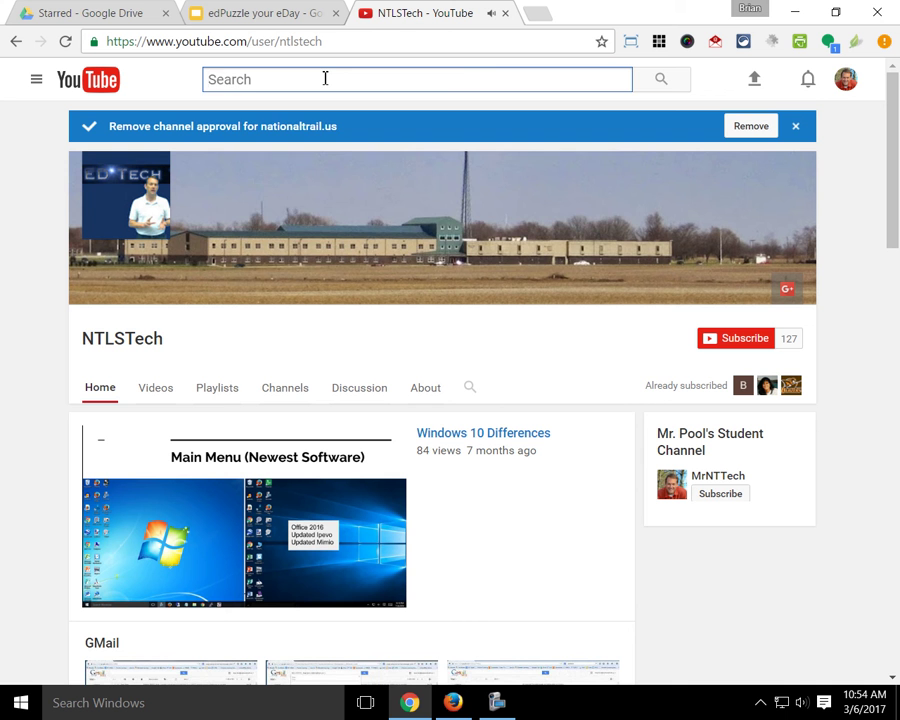
# Step: Search 'video card installation' and send 'Installing a Video Card - How To: Basics' to EDpuzzle
pyautogui.write('video ca')
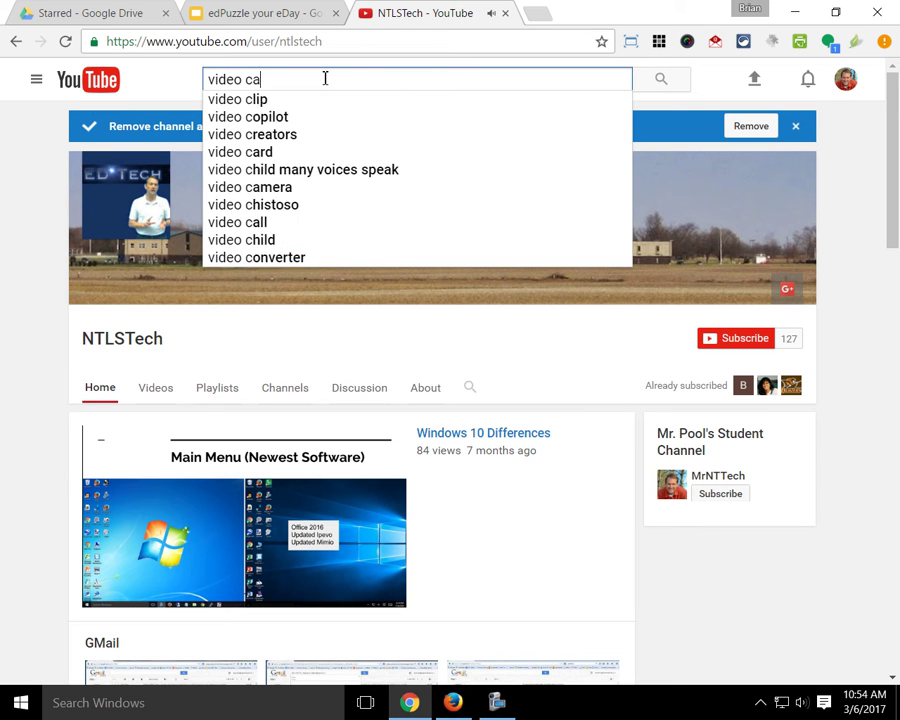
pyautogui.write('rd installation')
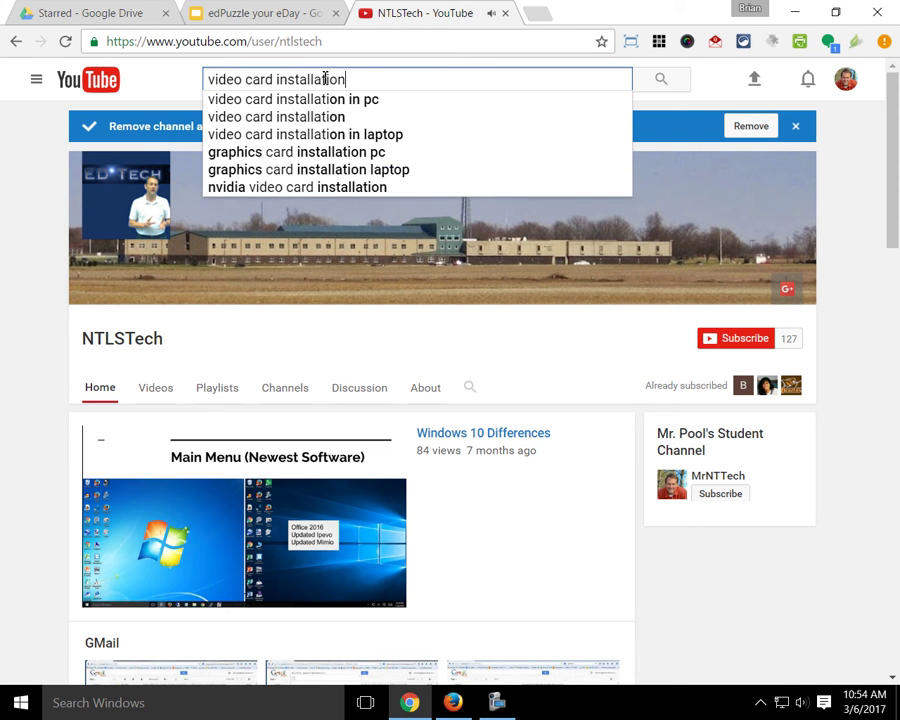
pyautogui.press('Return')
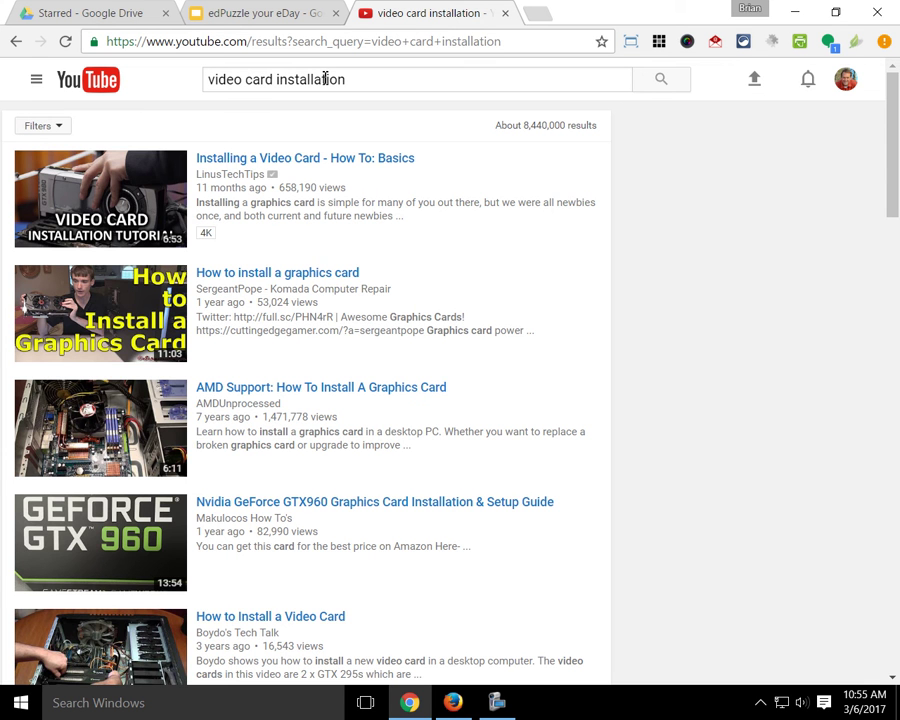
pyautogui.click(127, 185)
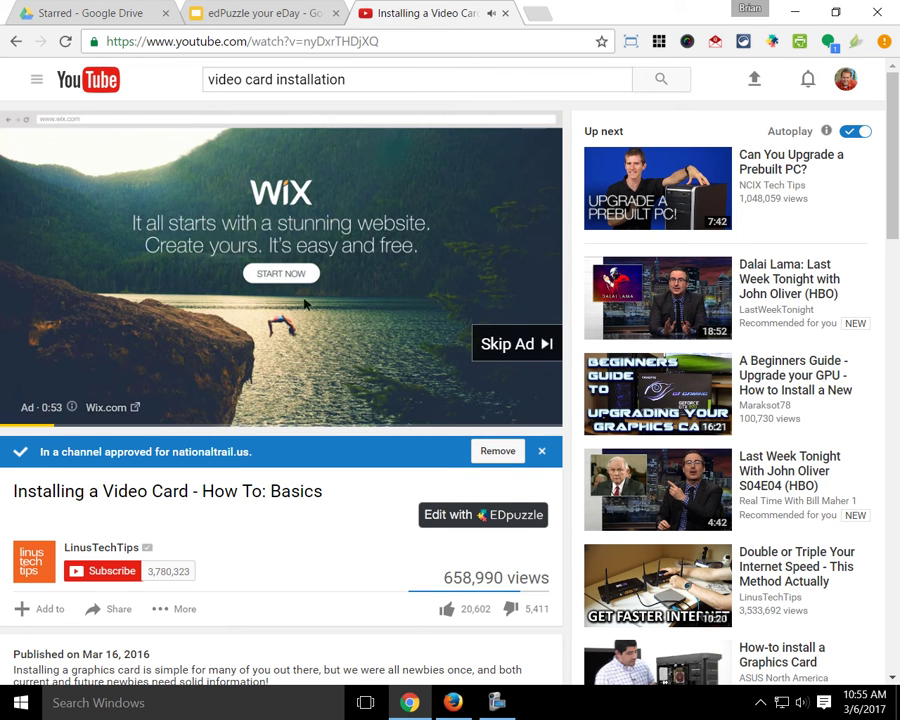
pyautogui.click(458, 526)
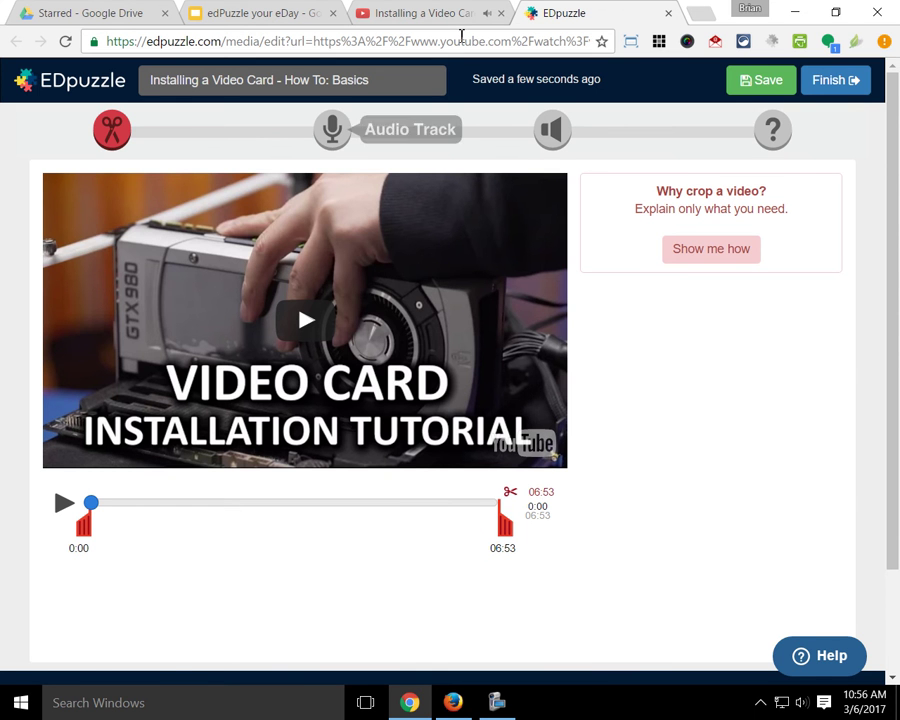
pyautogui.click(424, 12)
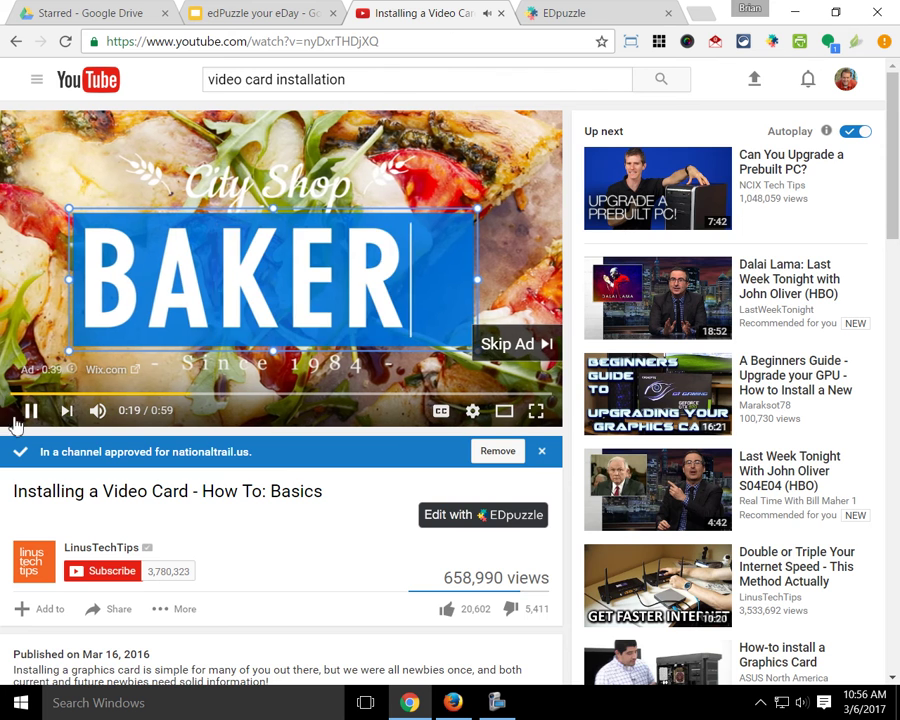
pyautogui.click(577, 13)
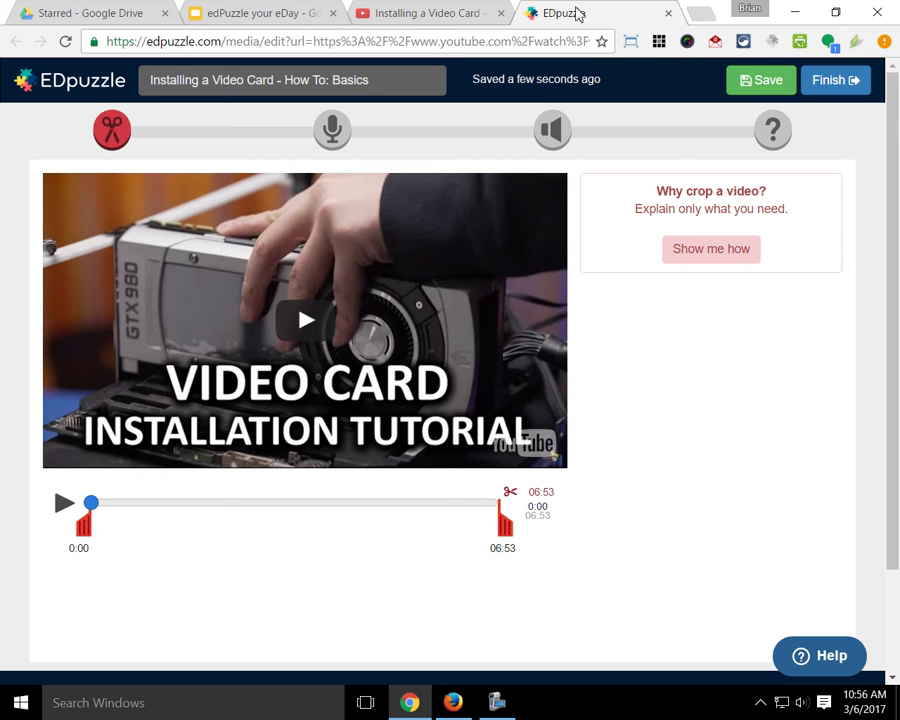
# Step: Crop the video to run from 01:52 to 04:49 and preview its start
pyautogui.moveTo(83, 524); pyautogui.dragTo(193, 524)
pyautogui.moveTo(503, 524); pyautogui.dragTo(381, 532)
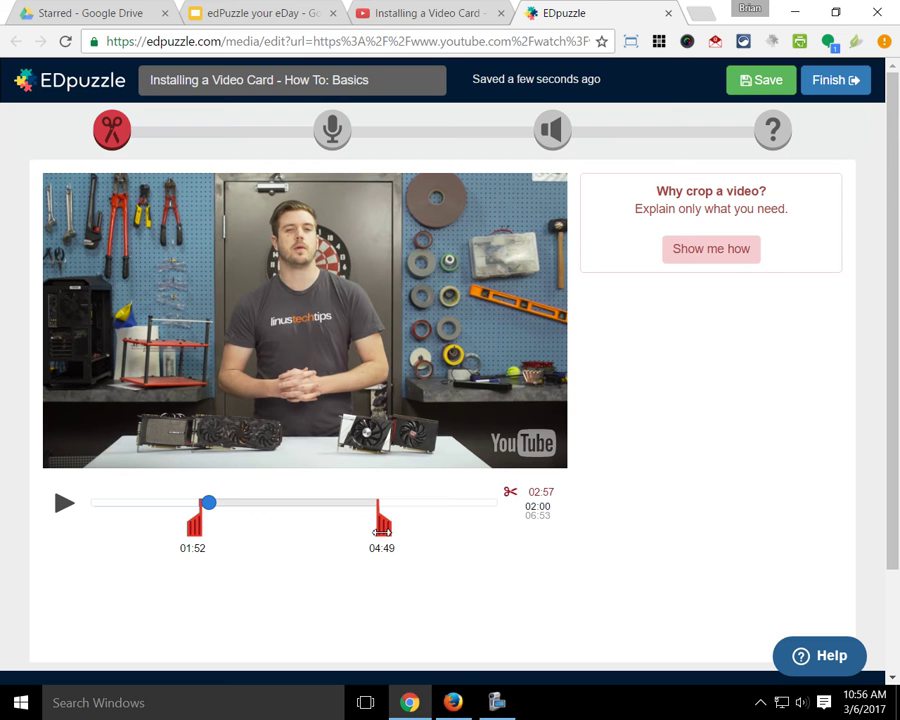
pyautogui.click(187, 517)
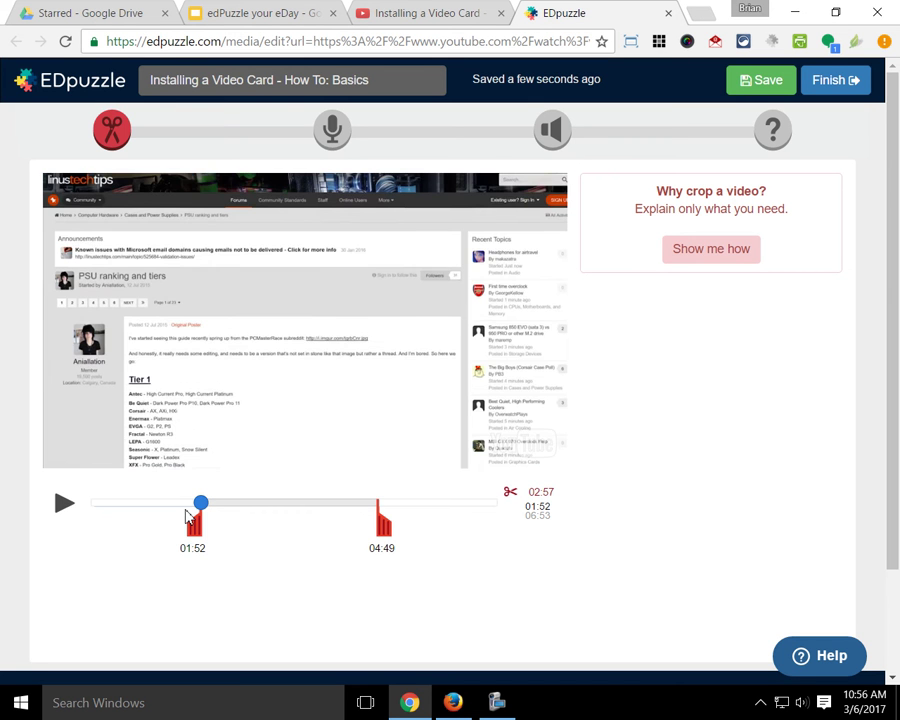
pyautogui.click(65, 504)
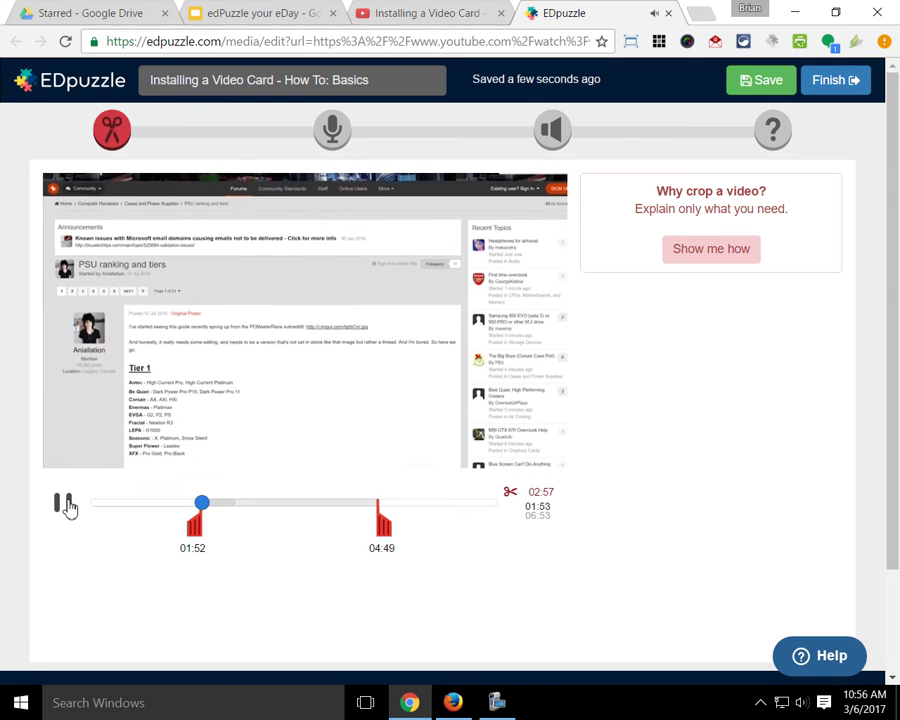
pyautogui.click(65, 504)
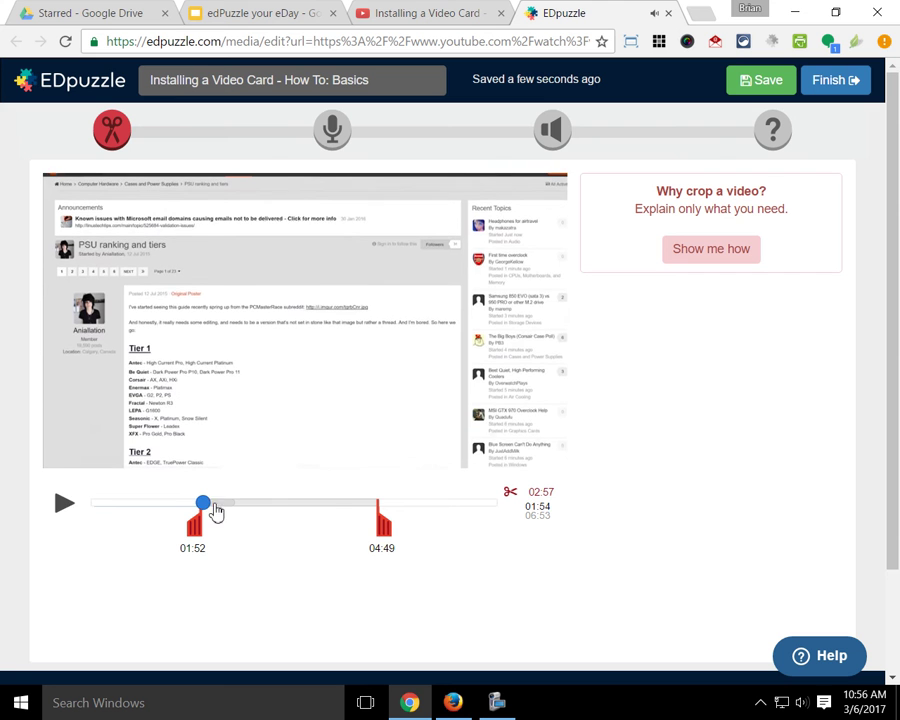
# Step: Check the ending near 04:49, pausing at 04:45, then proceed to the Audio Track step
pyautogui.moveTo(212, 506); pyautogui.dragTo(313, 503)
pyautogui.click(369, 516)
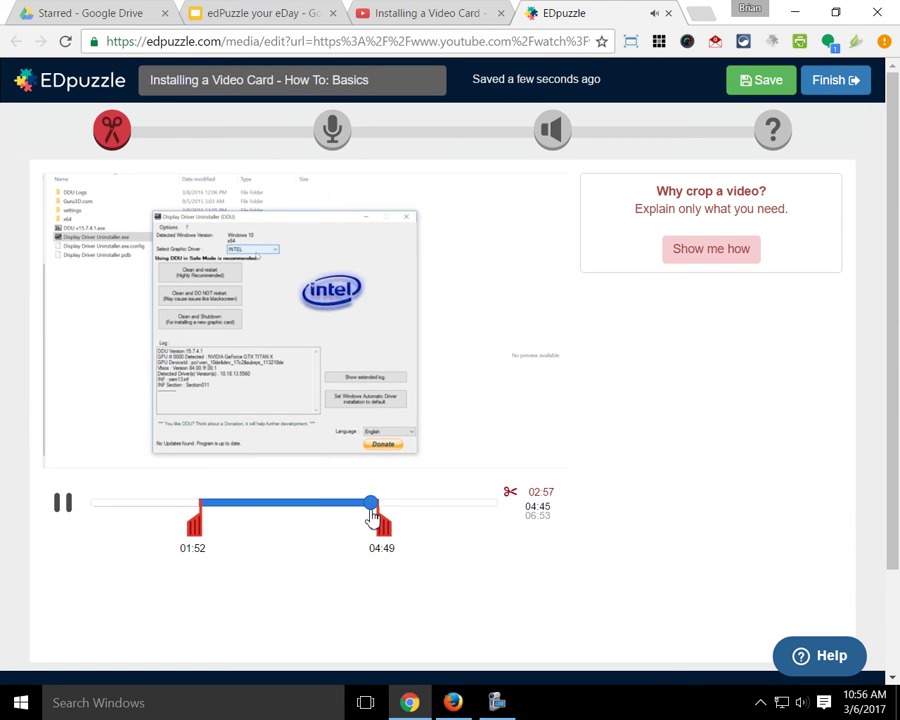
pyautogui.click(63, 503)
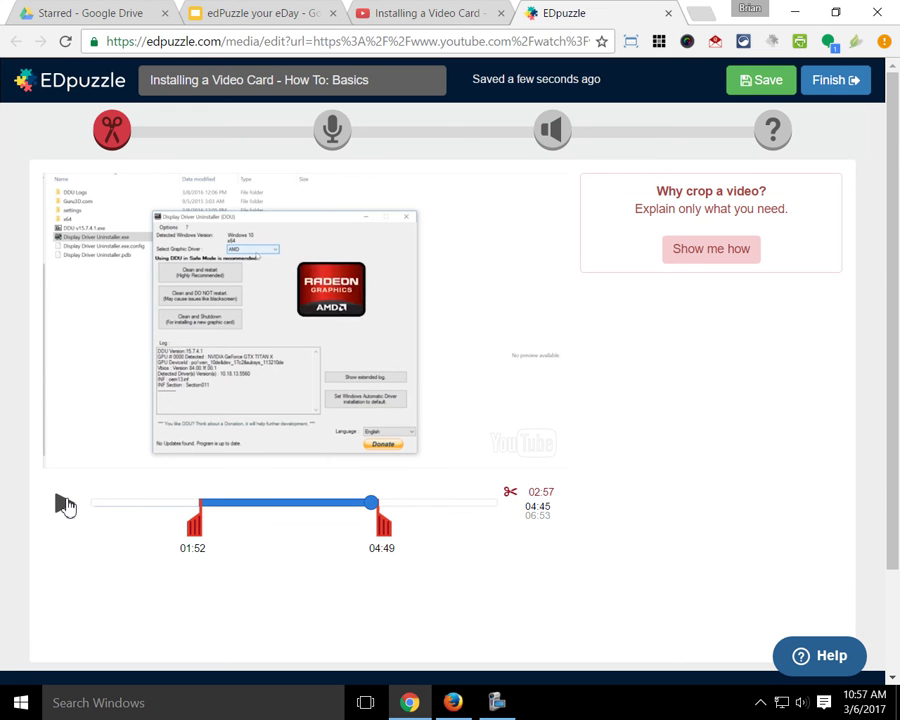
pyautogui.click(331, 130)
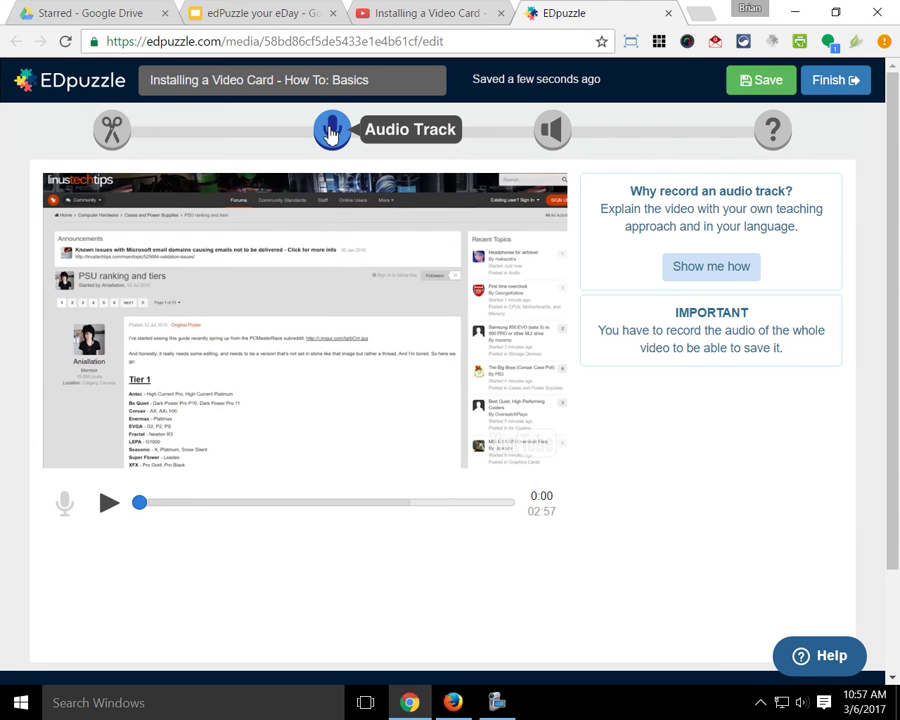
# Step: Switch to Audio Notes and place the audio note marker at 01:06
pyautogui.click(552, 132)
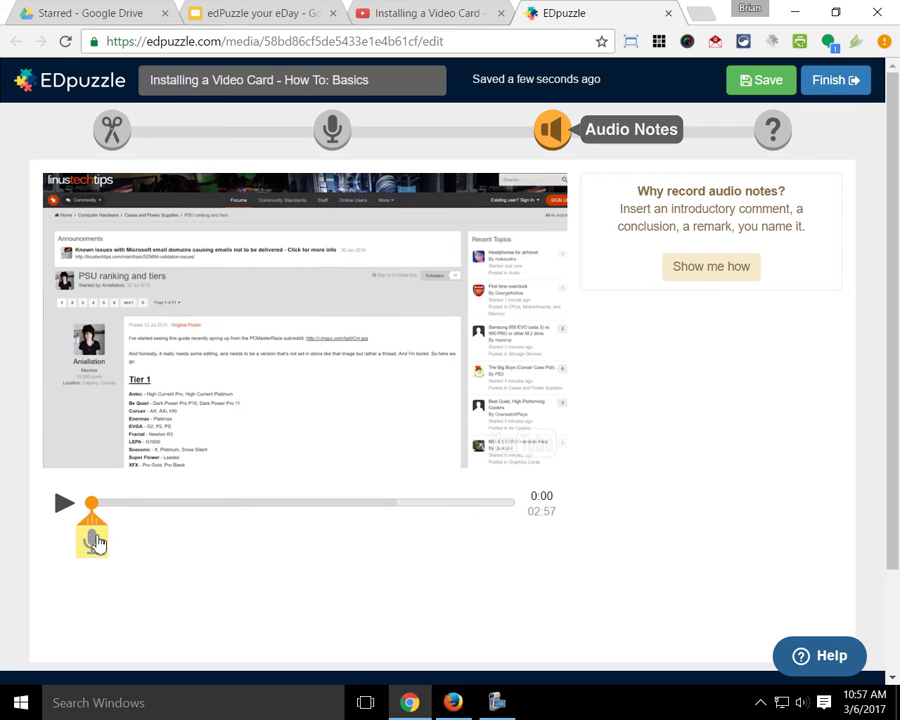
pyautogui.doubleClick(94, 538)
pyautogui.moveTo(98, 517)
pyautogui.mouseDown()
pyautogui.moveTo(173, 536)
pyautogui.moveTo(233, 528)
pyautogui.moveTo(253, 542)
pyautogui.mouseUp()
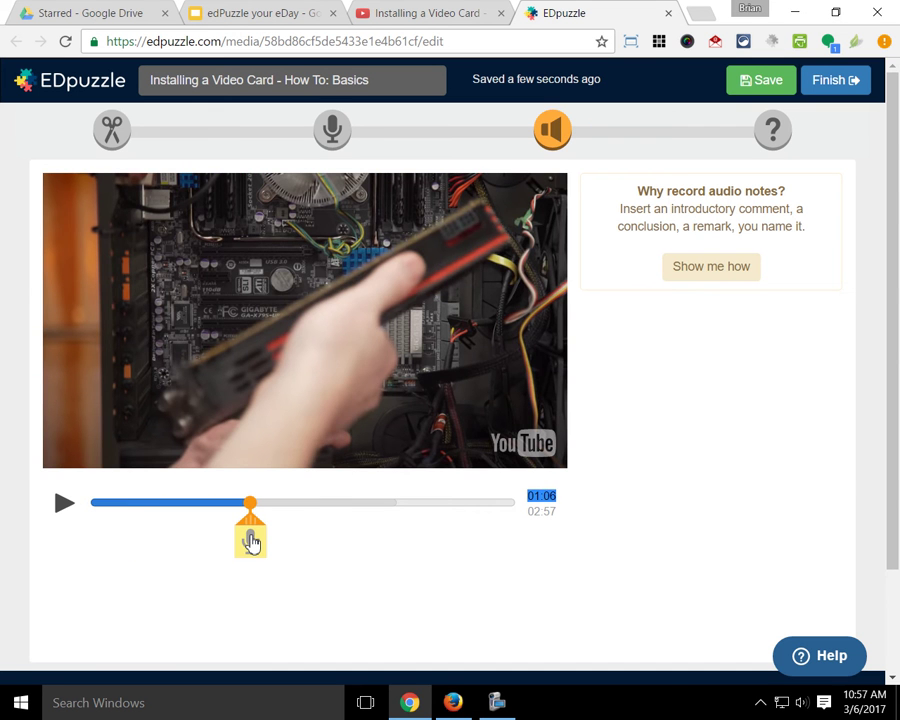
pyautogui.click(255, 544)
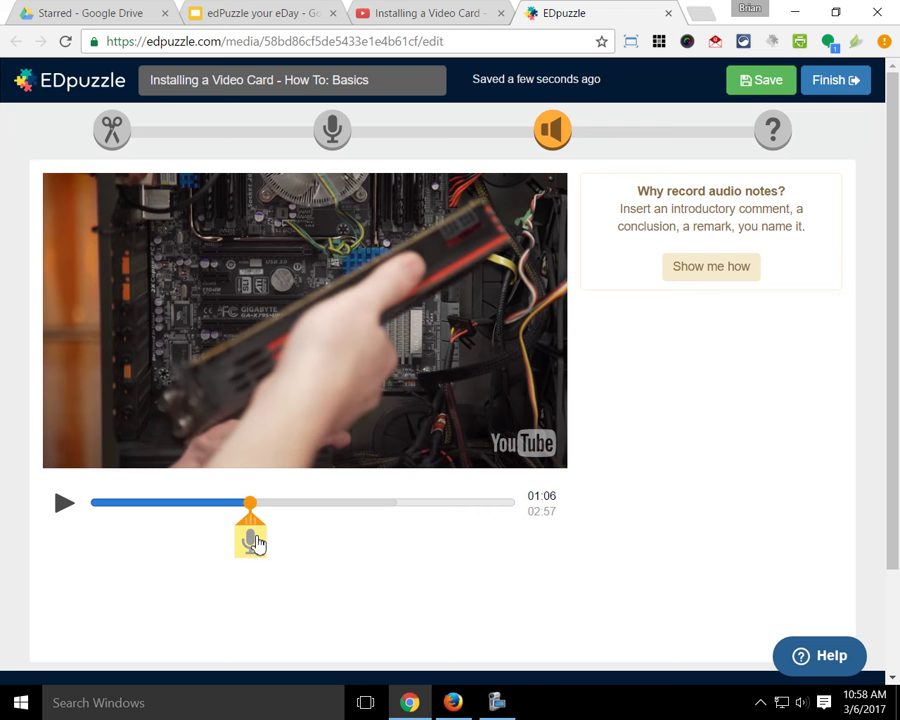
# Step: Switch to Quizzes and position the question marker at 0:28 on the graphics card
pyautogui.click(771, 136)
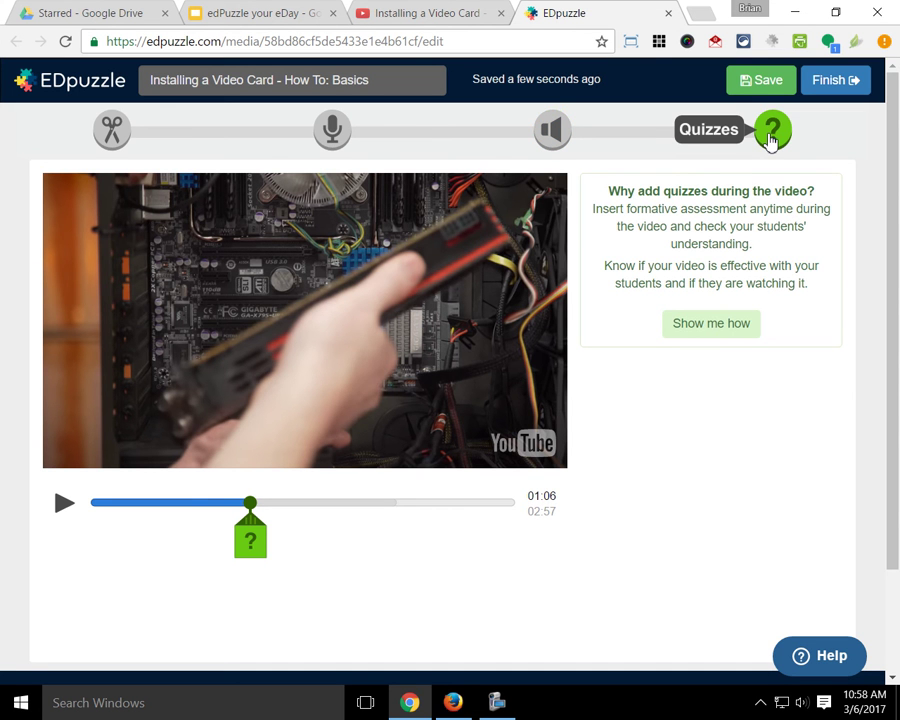
pyautogui.moveTo(250, 502); pyautogui.dragTo(122, 505)
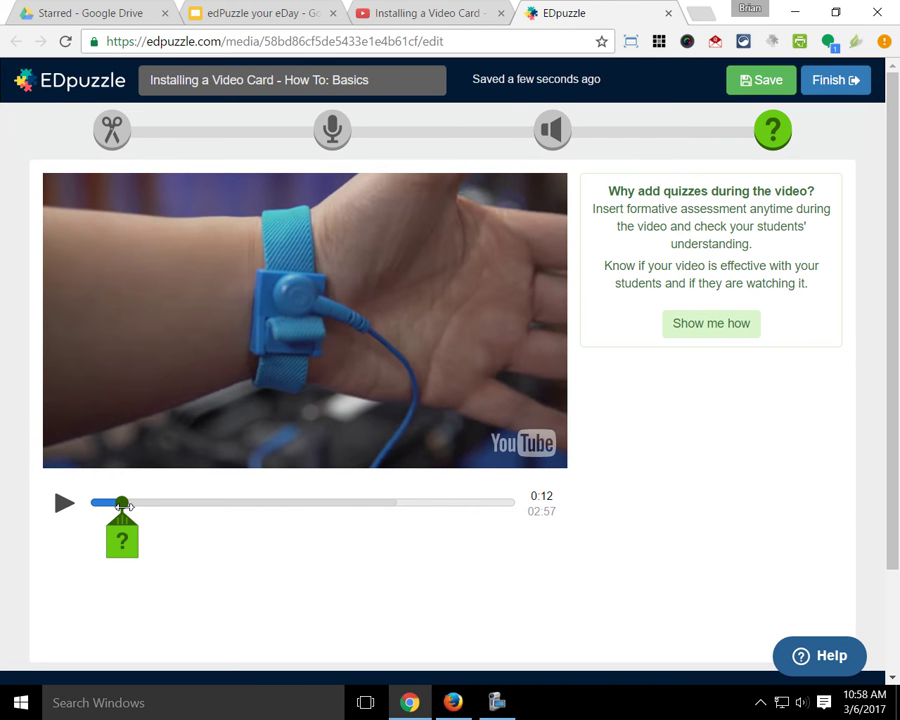
pyautogui.moveTo(122, 505); pyautogui.dragTo(159, 503)
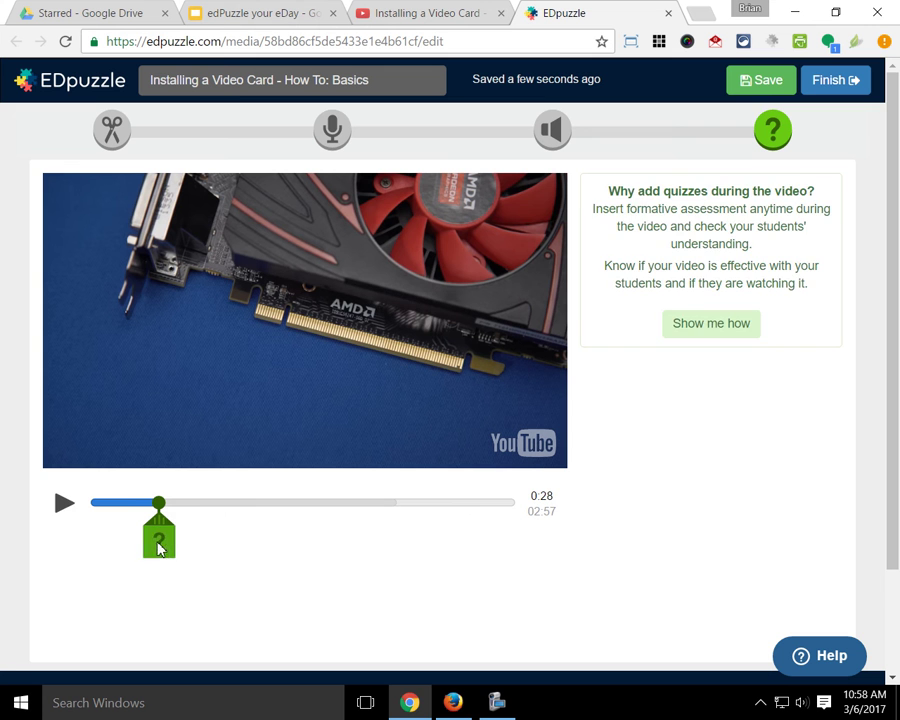
# Step: Open the 0:28 question editor and switch it to a multiple-choice question
pyautogui.click(157, 542)
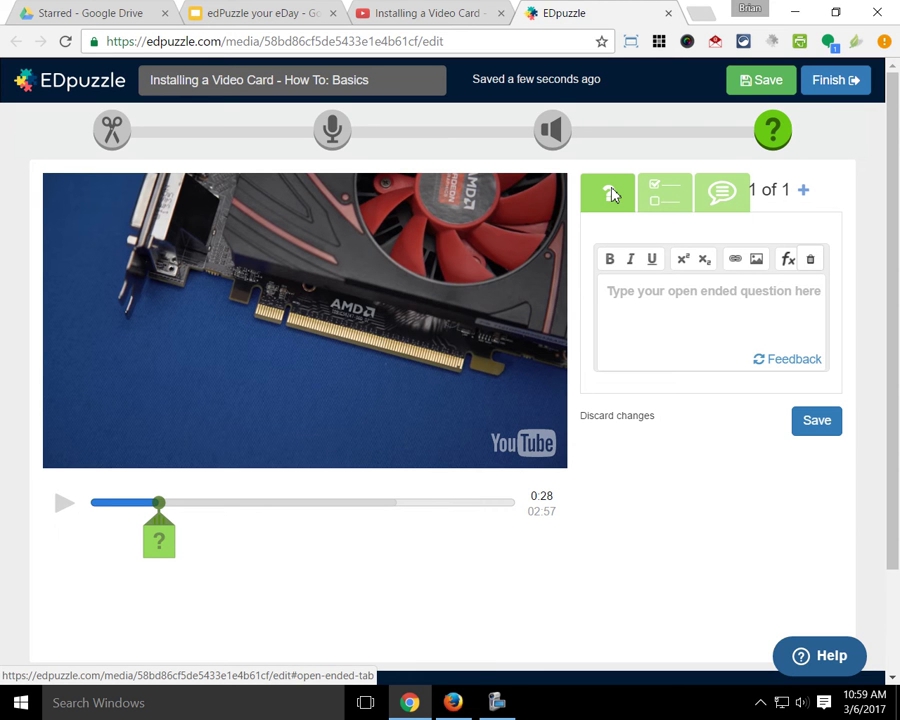
pyautogui.click(662, 204)
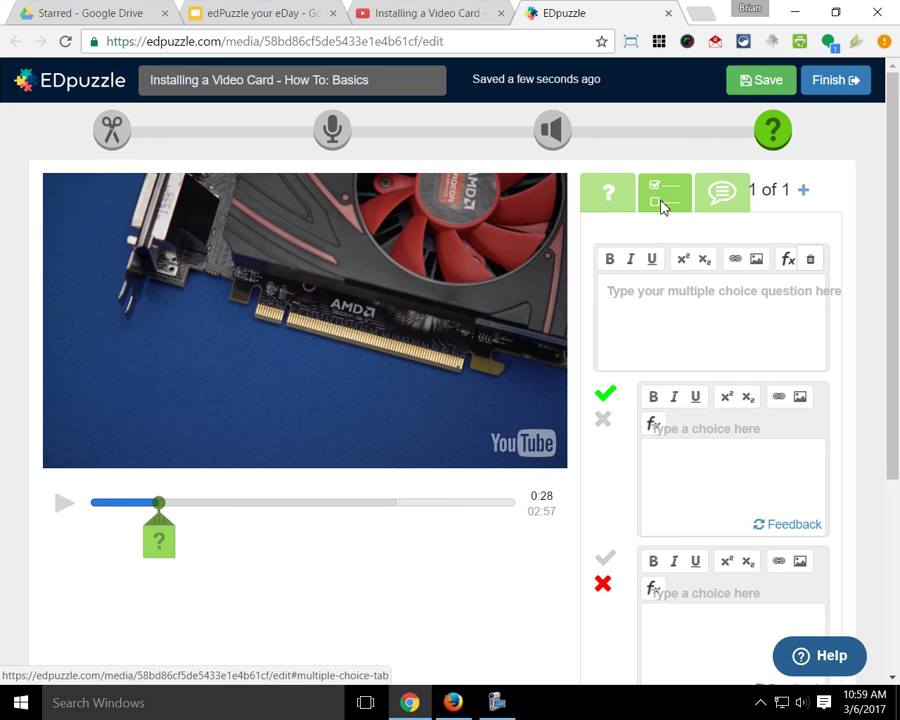
pyautogui.moveTo(894, 374); pyautogui.dragTo(890, 587)
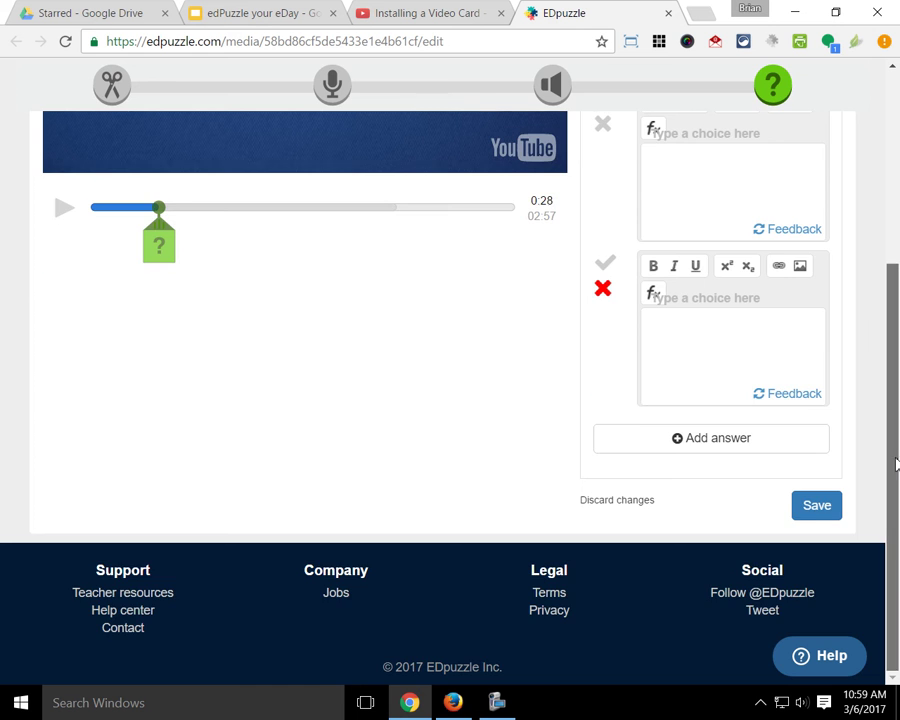
pyautogui.moveTo(894, 462); pyautogui.dragTo(892, 249)
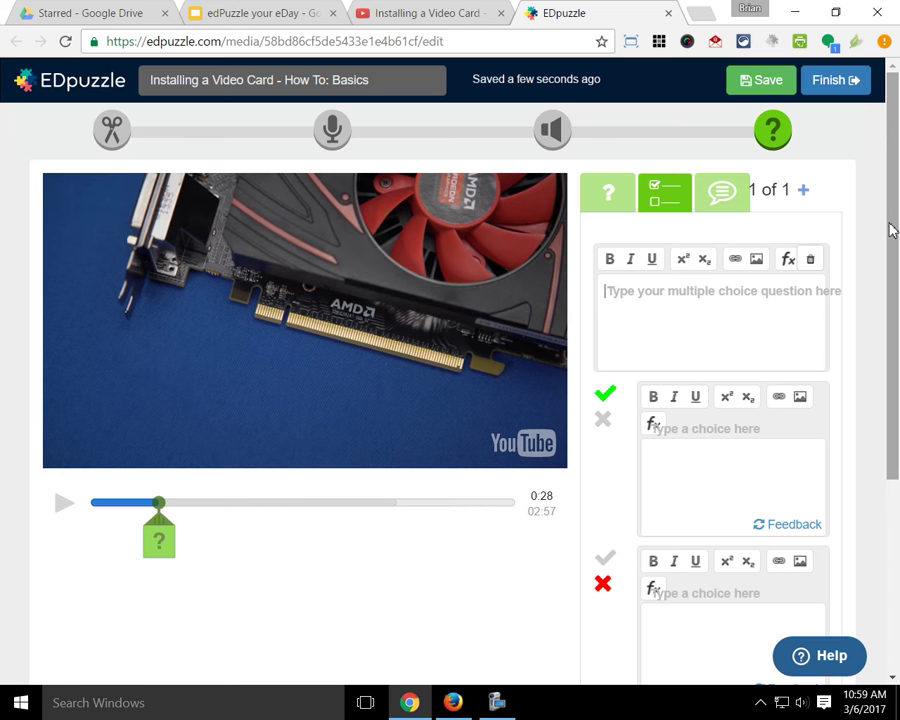
# Step: Mark the second choice correct instead of the first, then switch to a blank comment form
pyautogui.click(603, 420)
pyautogui.click(605, 558)
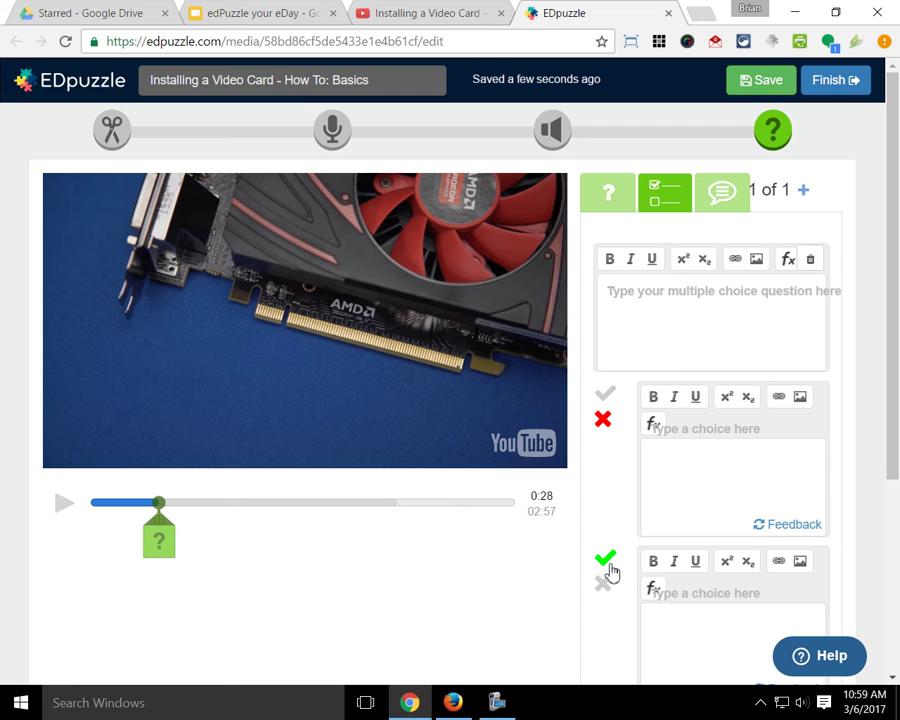
pyautogui.moveTo(896, 321); pyautogui.dragTo(897, 380)
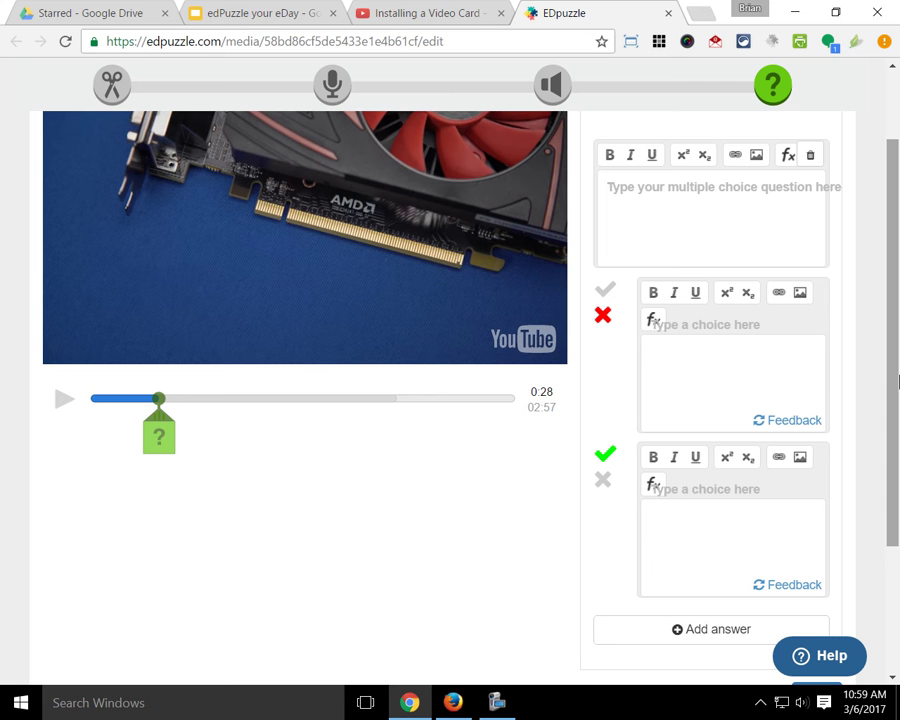
pyautogui.moveTo(897, 380); pyautogui.dragTo(897, 175)
pyautogui.click(727, 200)
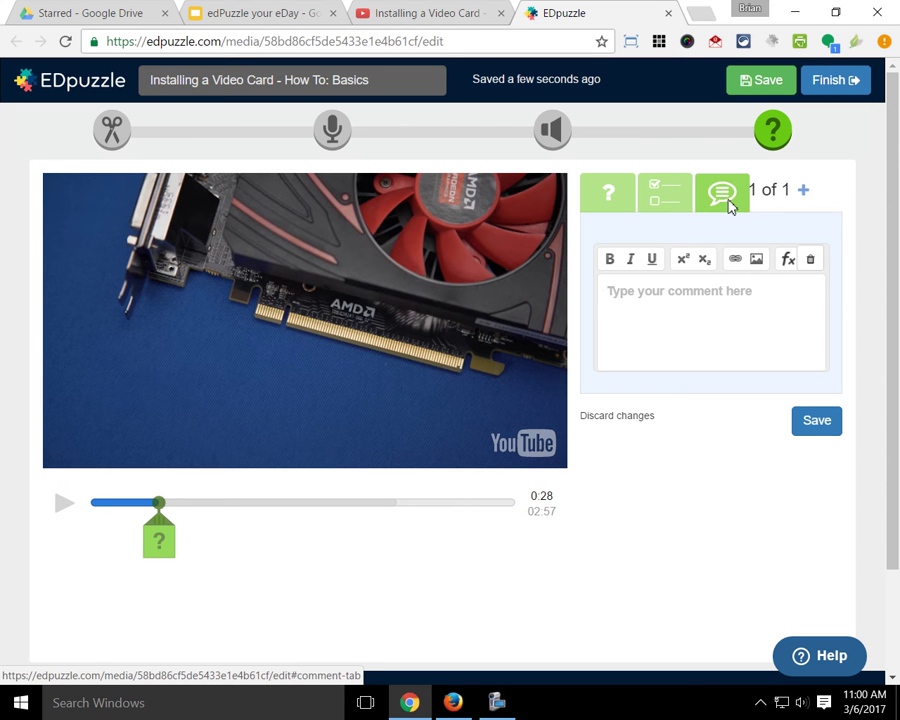
pyautogui.click(609, 197)
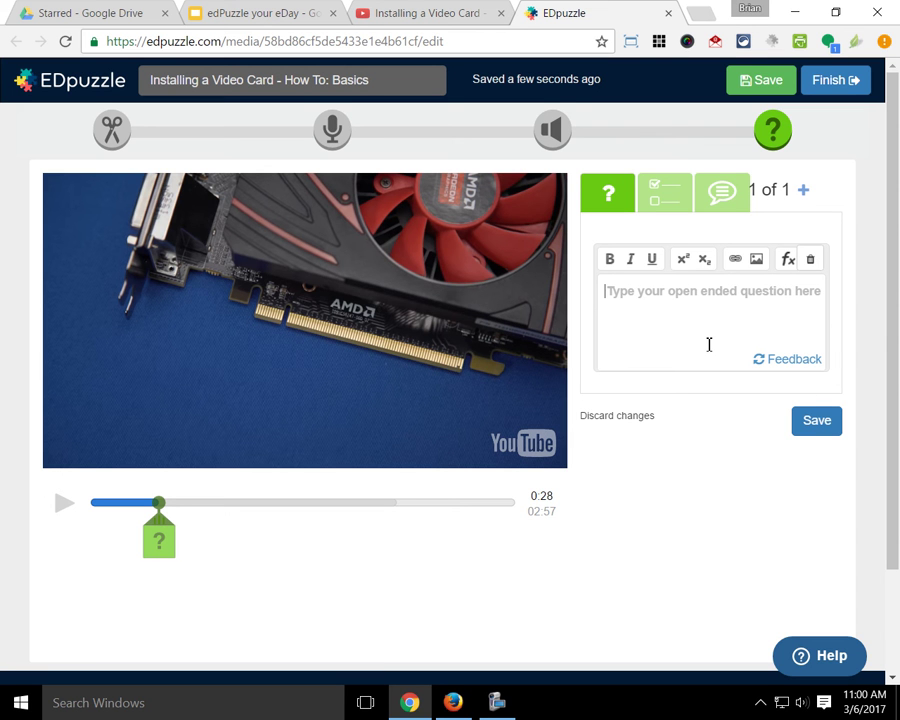
pyautogui.write('Wh')
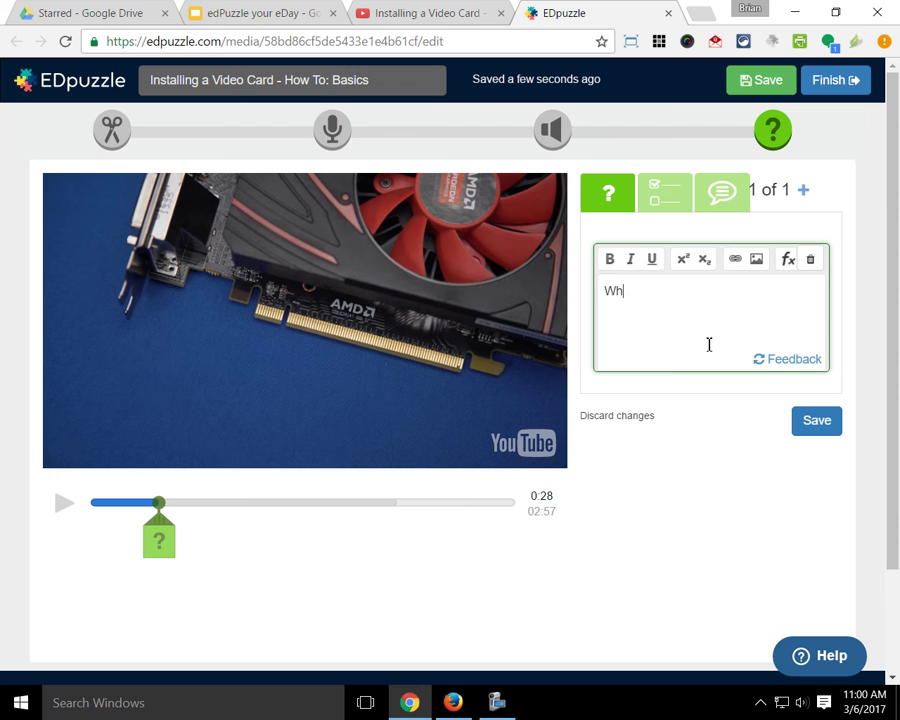
pyautogui.write('at type of video ca')
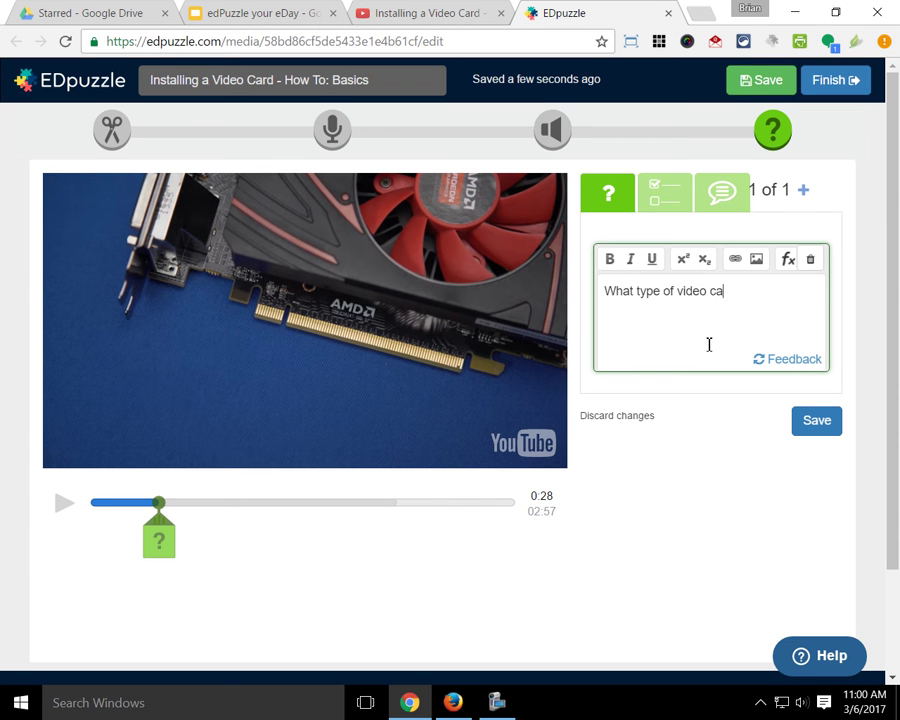
pyautogui.write('rd slot is this for?')
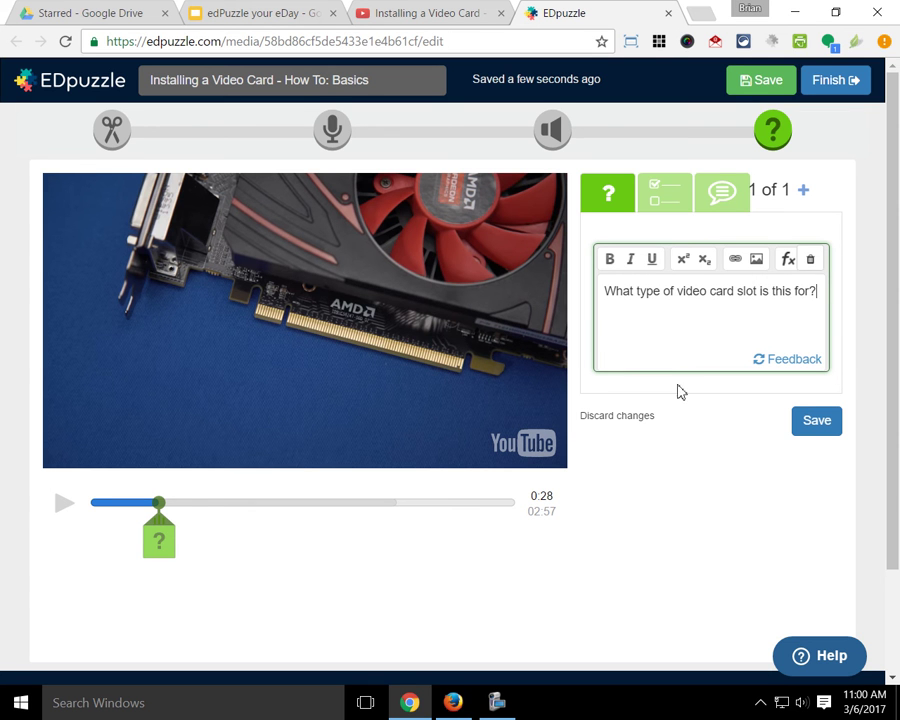
pyautogui.click(817, 421)
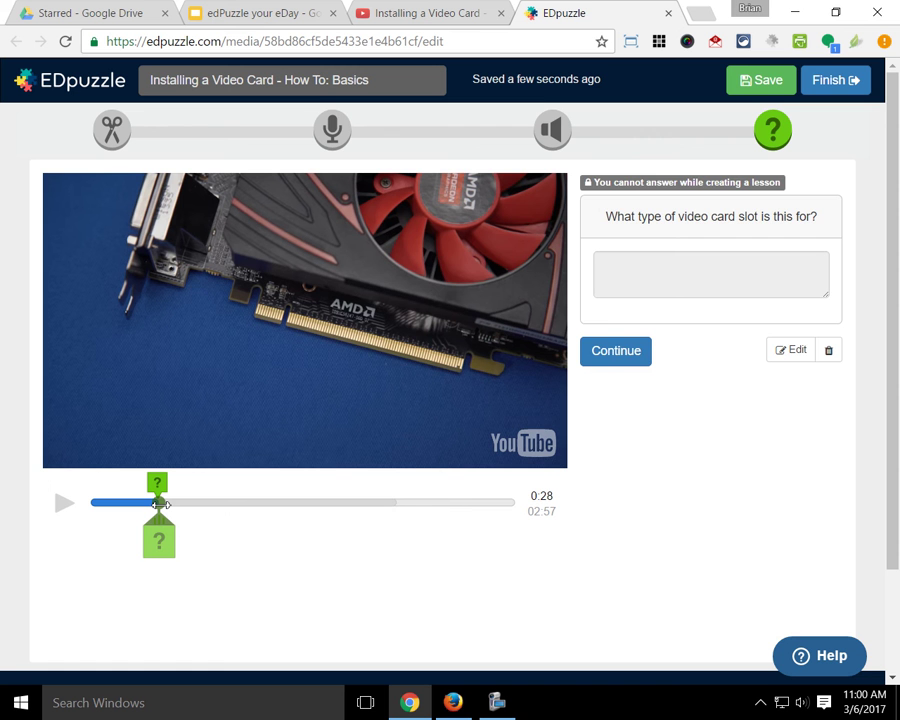
pyautogui.click(627, 361)
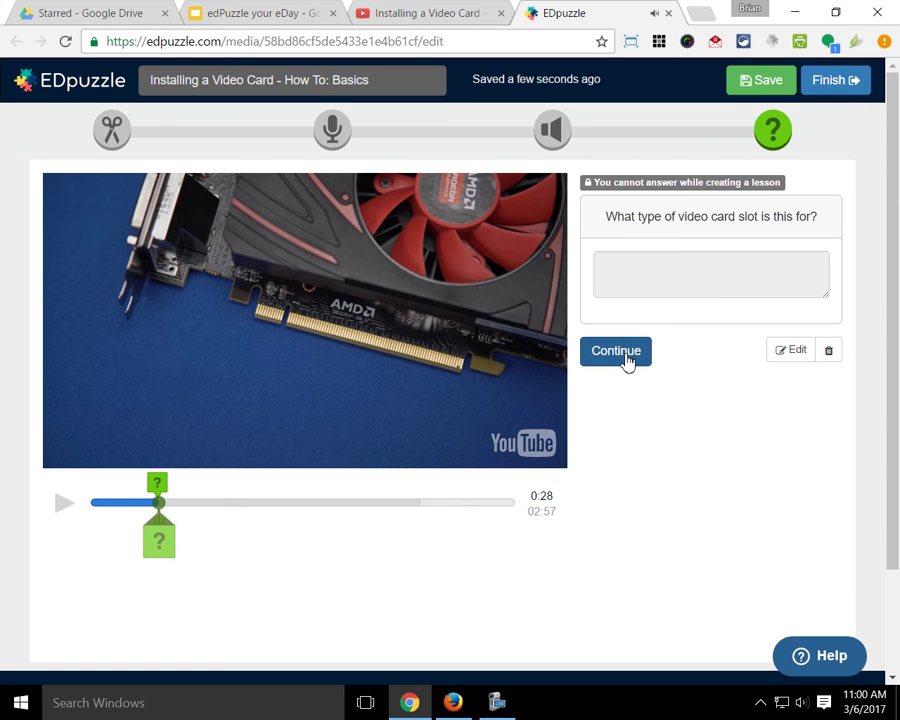
# Step: Resume playback, pause at 01:24, and add a new question marker there
pyautogui.click(625, 359)
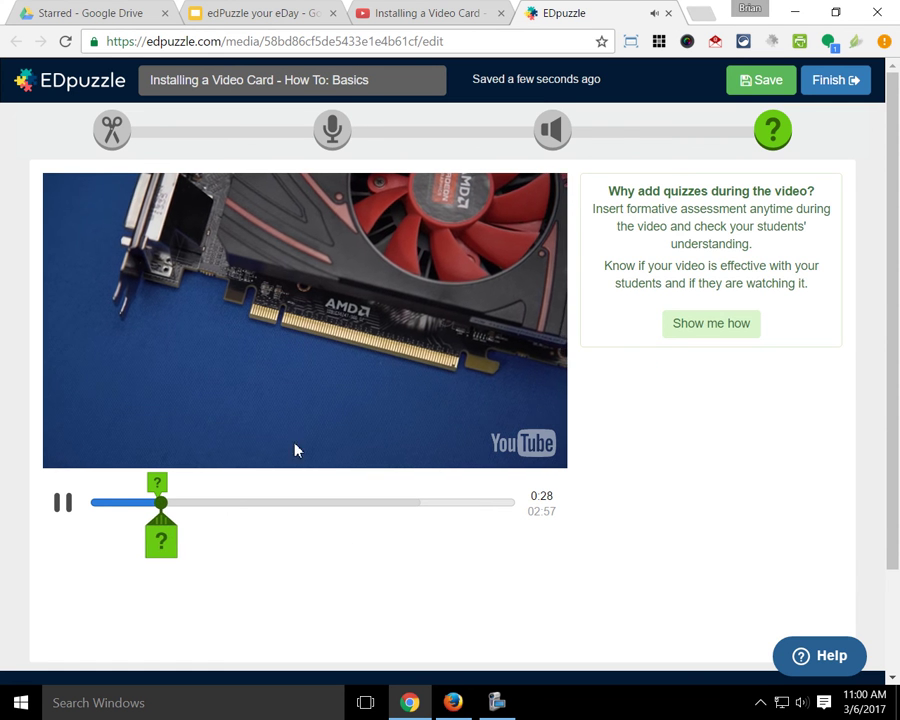
pyautogui.moveTo(170, 536); pyautogui.dragTo(265, 530)
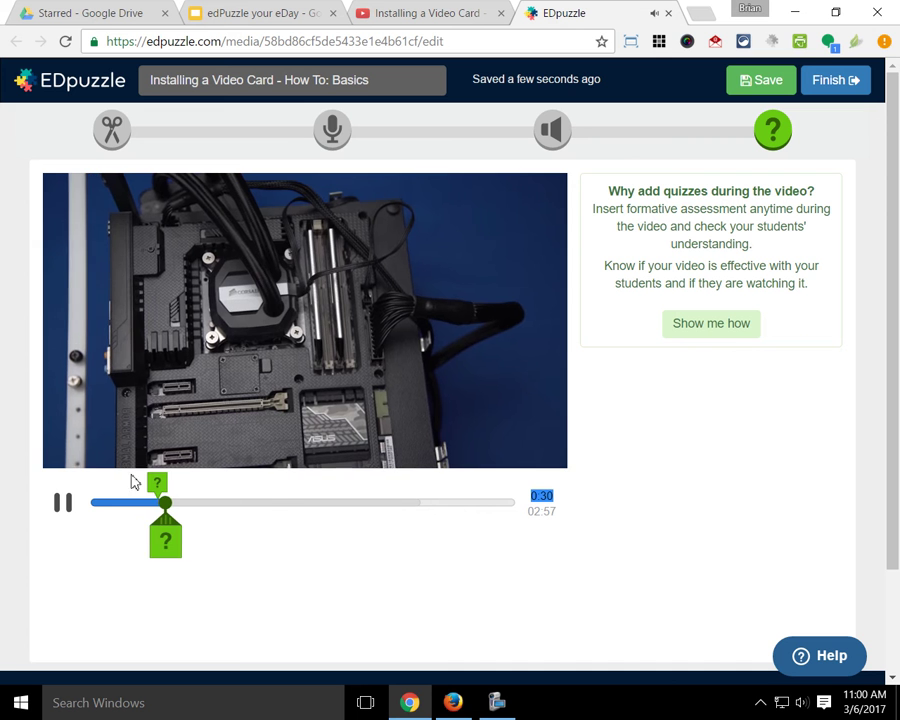
pyautogui.moveTo(166, 502); pyautogui.dragTo(289, 518)
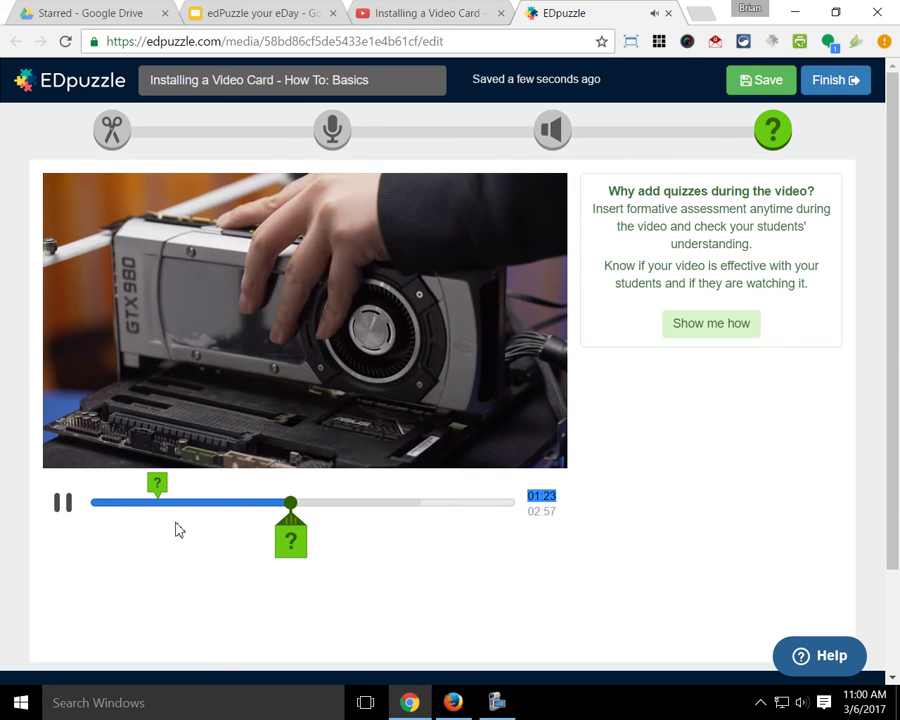
pyautogui.click(66, 506)
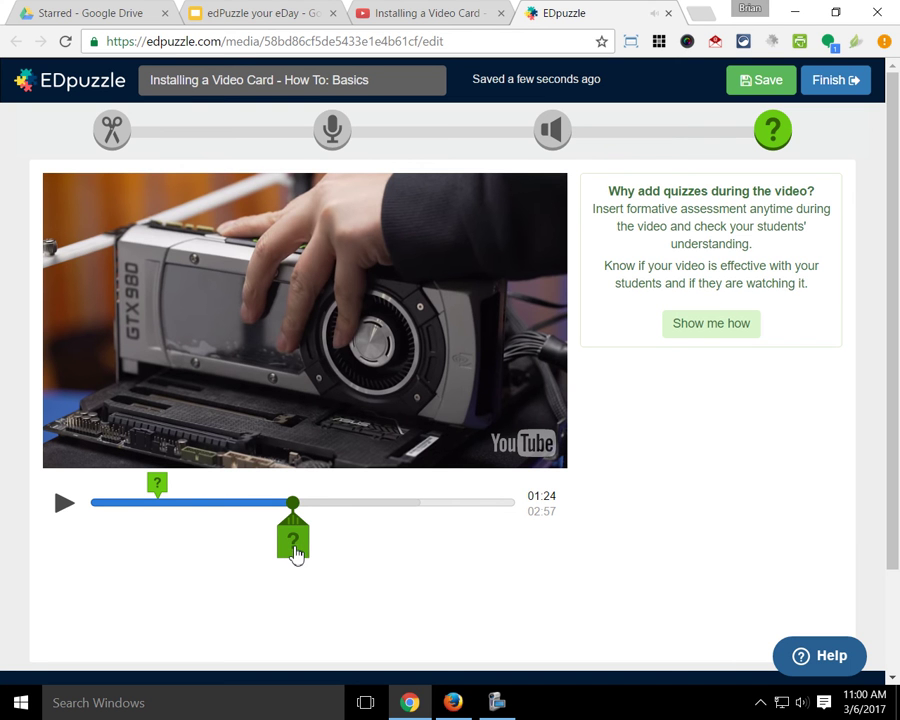
pyautogui.click(291, 552)
# Step: Save the comment 'This is not how he should be holding a $500 video card!' and continue
pyautogui.click(720, 200)
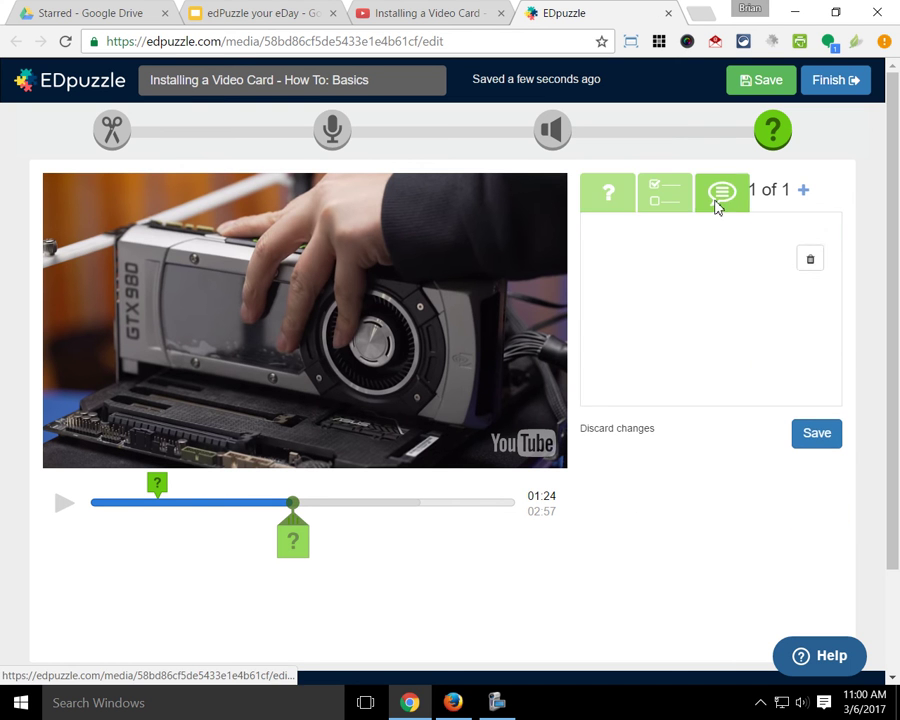
pyautogui.click(651, 203)
pyautogui.click(628, 200)
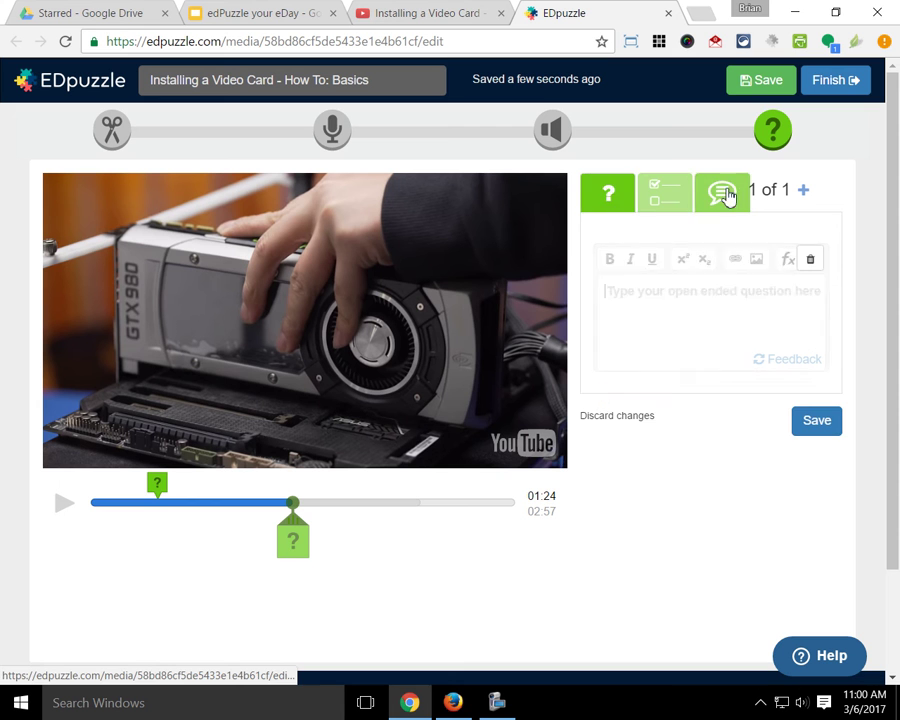
pyautogui.click(727, 195)
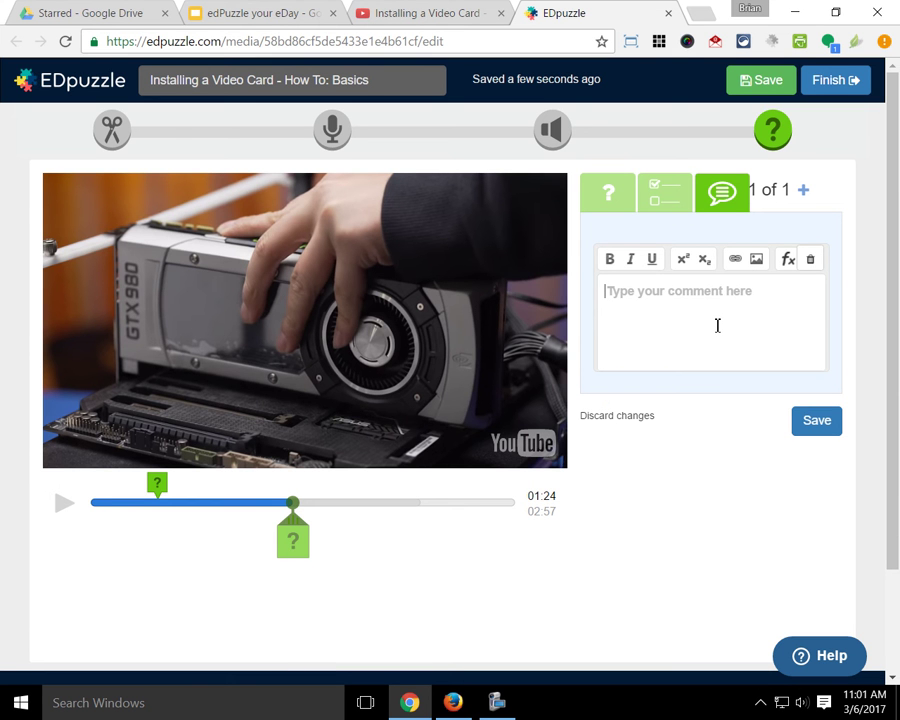
pyautogui.write('This i')
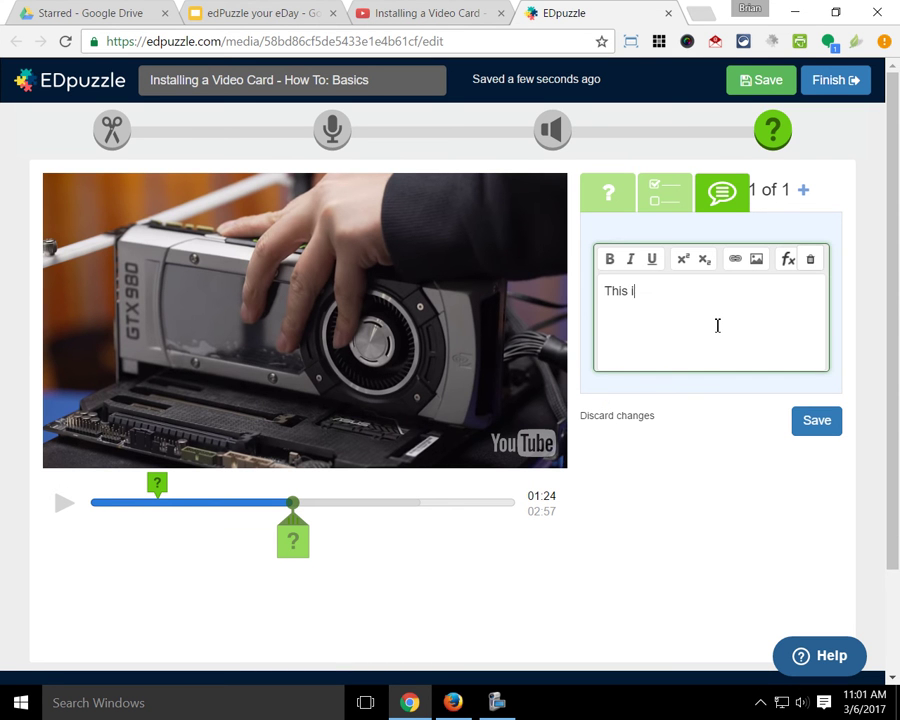
pyautogui.write('s not how he should be hol')
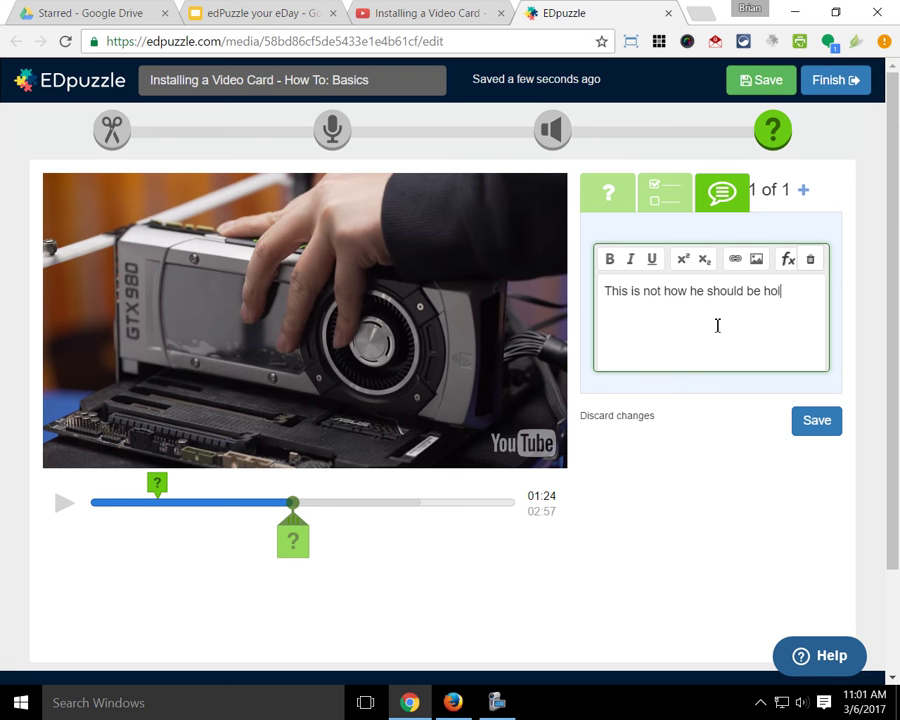
pyautogui.write('ding a $5000')
pyautogui.press('BackSpace')
pyautogui.write('video card!')
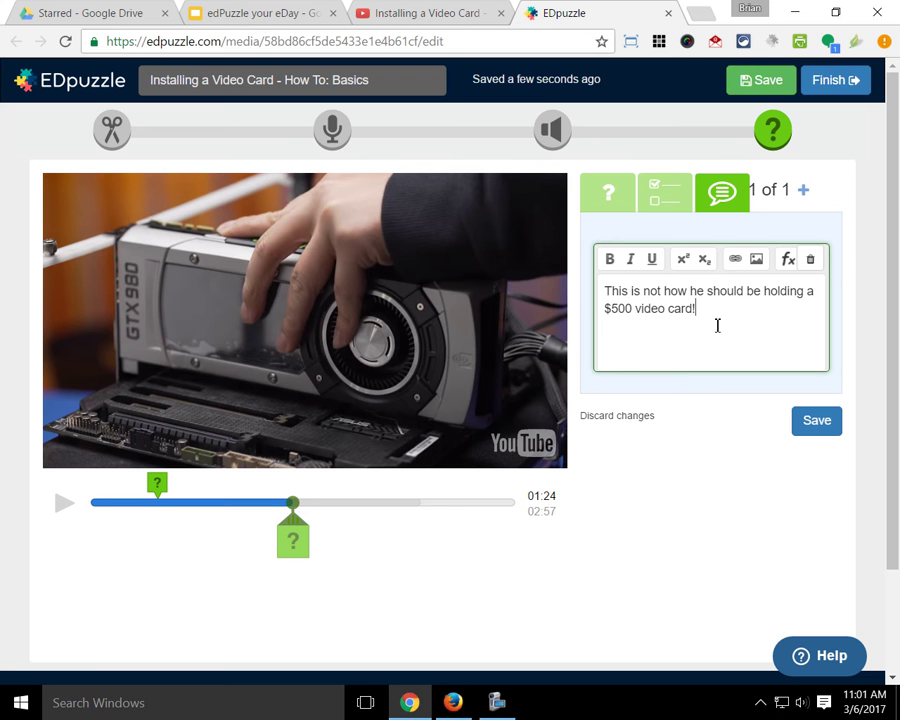
pyautogui.click(812, 428)
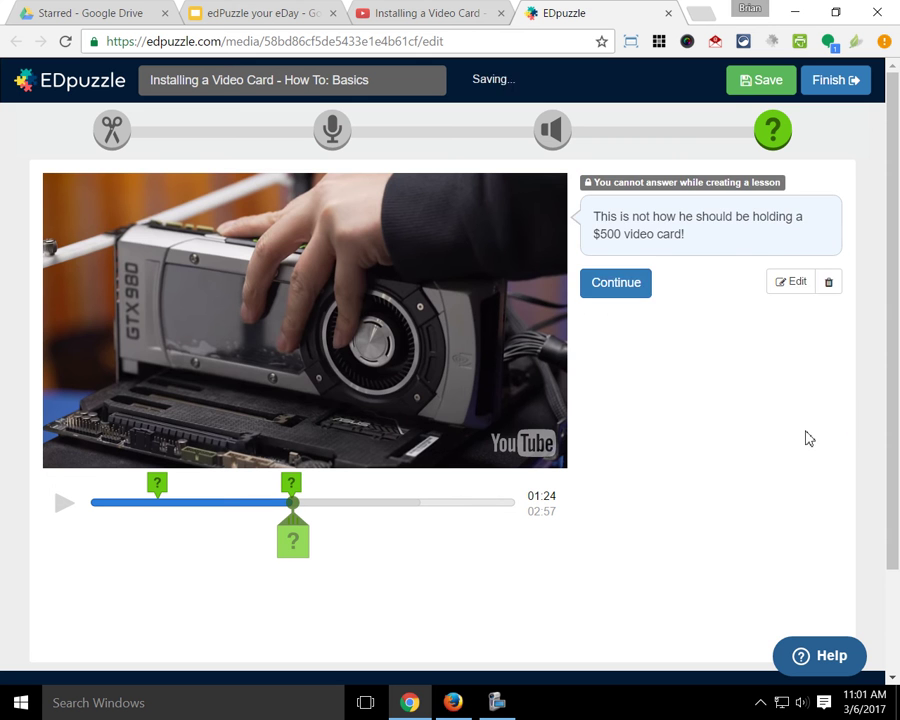
pyautogui.click(643, 292)
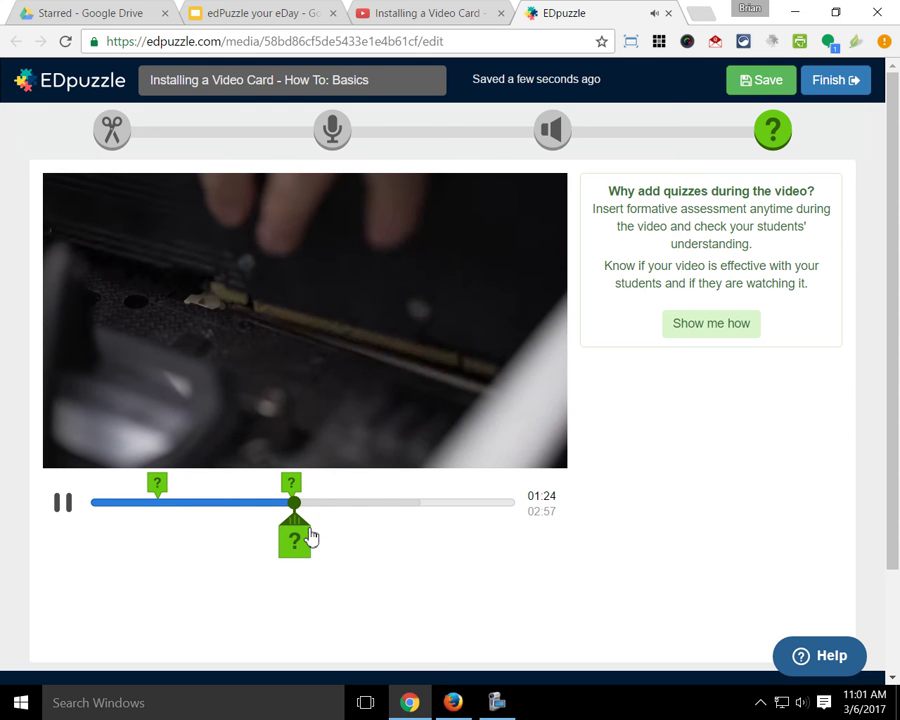
# Step: Move to 02:37 and add a third question marker as a multiple-choice question
pyautogui.moveTo(295, 501); pyautogui.dragTo(397, 496)
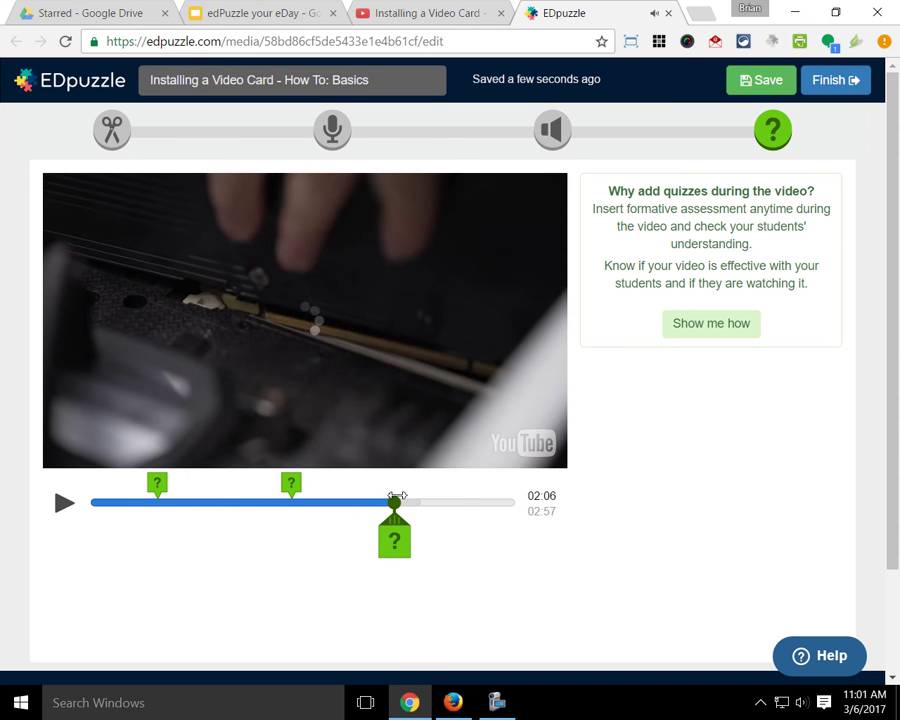
pyautogui.click(62, 506)
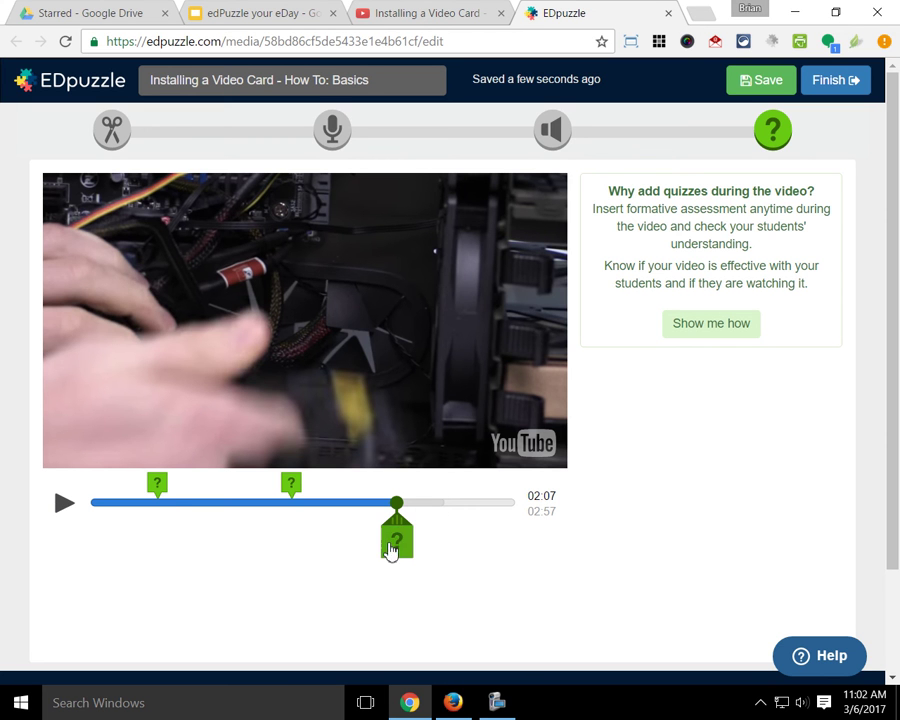
pyautogui.moveTo(391, 550)
pyautogui.mouseDown()
pyautogui.moveTo(444, 536)
pyautogui.moveTo(496, 538)
pyautogui.moveTo(396, 528)
pyautogui.moveTo(411, 503)
pyautogui.moveTo(479, 503)
pyautogui.moveTo(466, 500)
pyautogui.mouseUp()
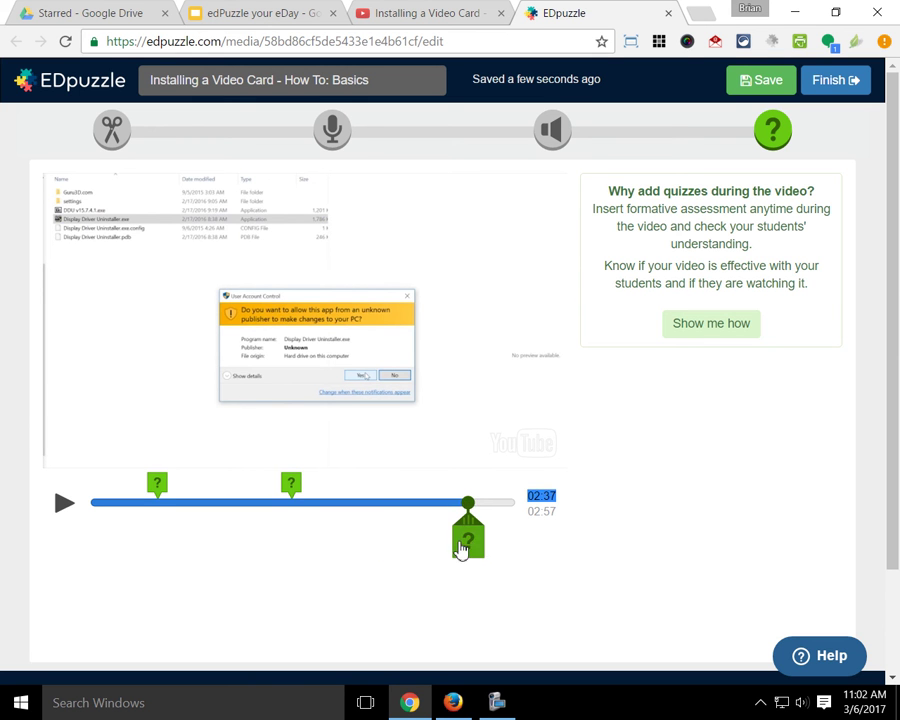
pyautogui.click(466, 532)
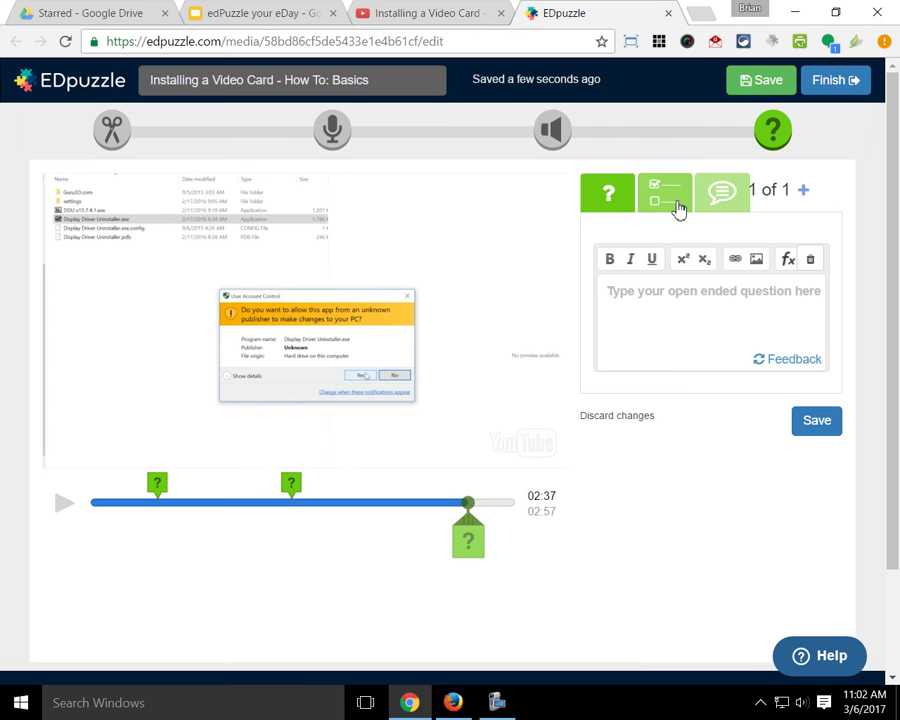
pyautogui.click(673, 195)
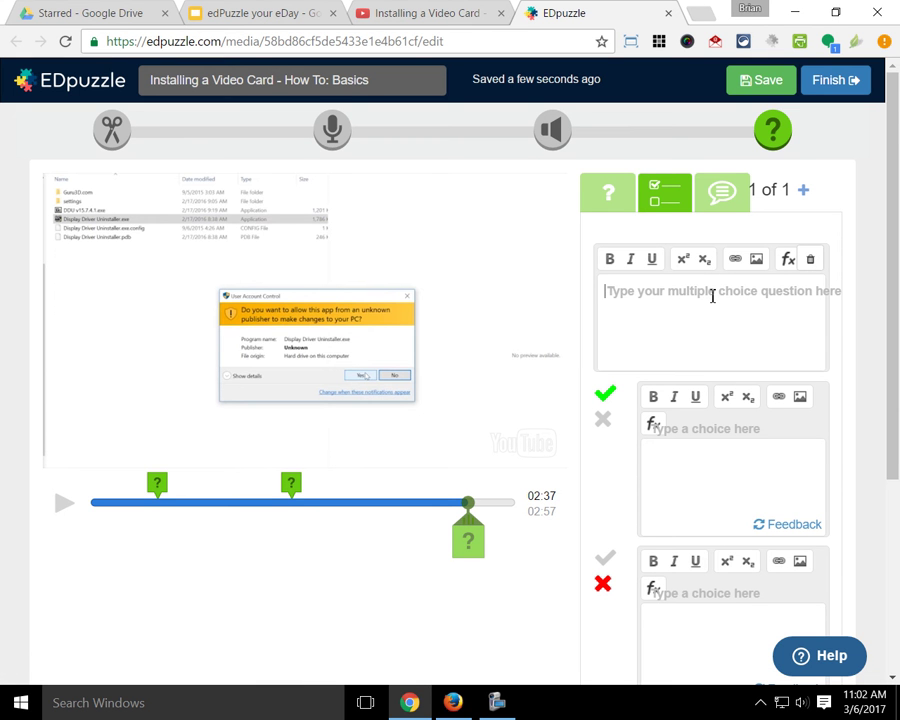
# Step: Write the question 'Should he click Yes or No?' with answers Yes and No, then finish the lesson
pyautogui.write('sHOULD I')
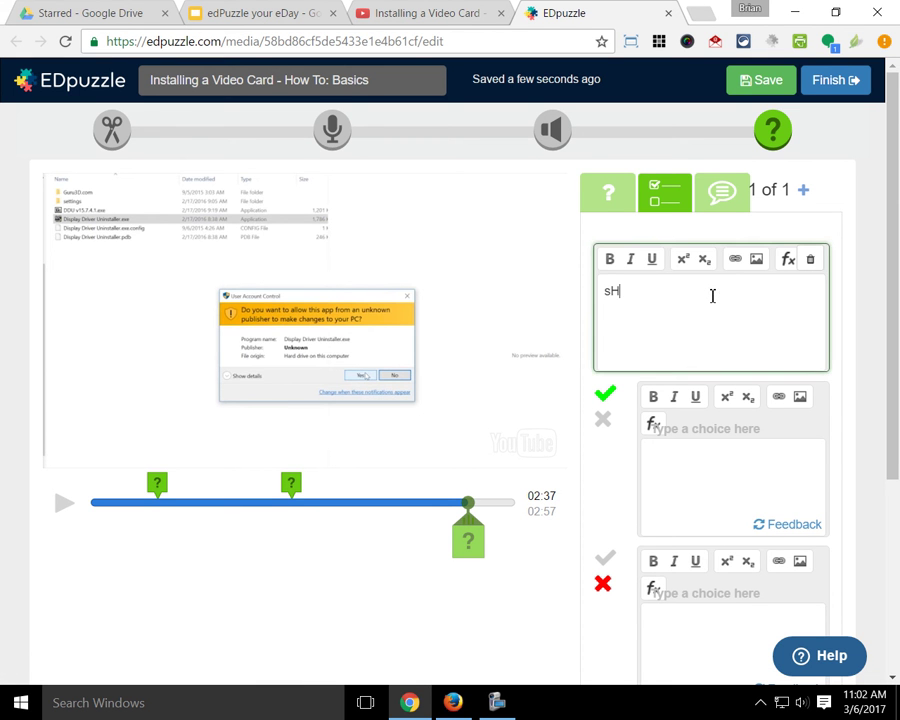
pyautogui.press('BackSpace')
pyautogui.press('BackSpace')
pyautogui.press('BackSpace')
pyautogui.press('BackSpace')
pyautogui.press('BackSpace')
pyautogui.press('BackSpace')
pyautogui.press('BackSpace')
pyautogui.press('BackSpace')
pyautogui.write('Should he click Yes')
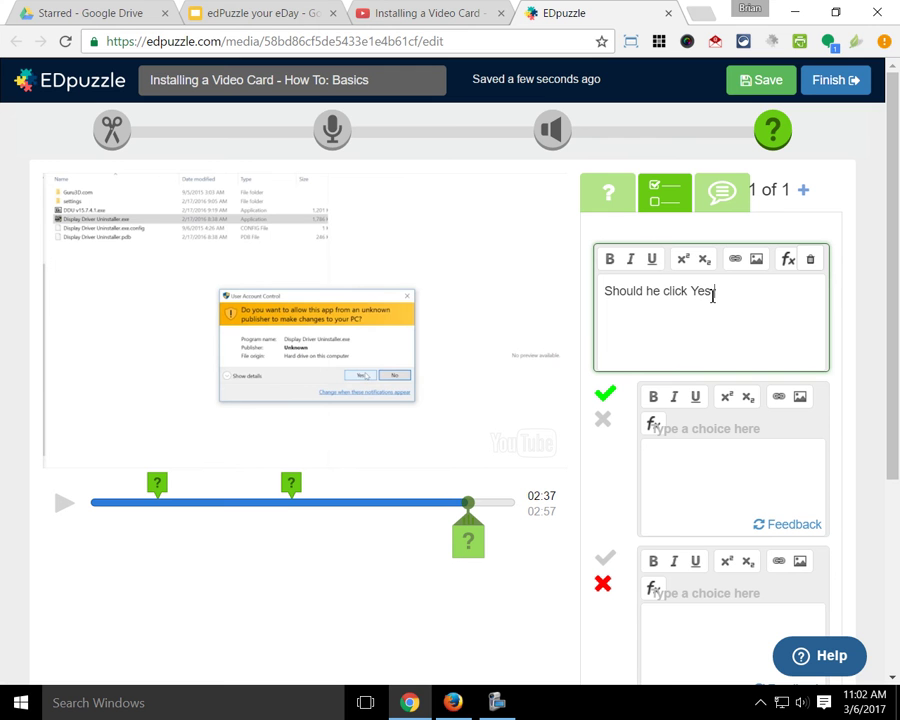
pyautogui.write(' or No?')
pyautogui.click(714, 488)
pyautogui.write('Yes')
pyautogui.click(730, 628)
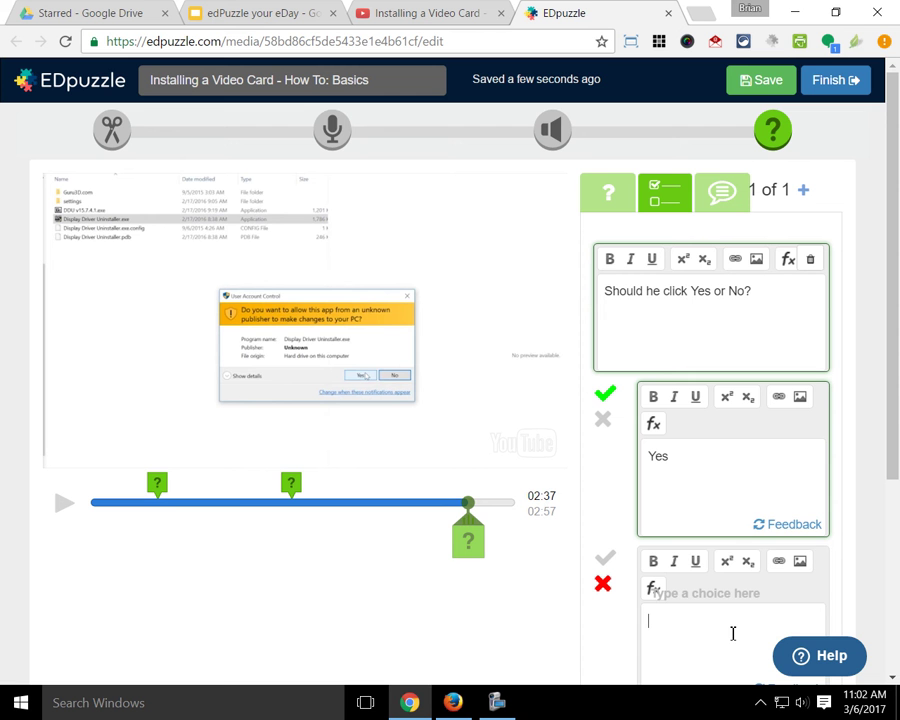
pyautogui.write('No')
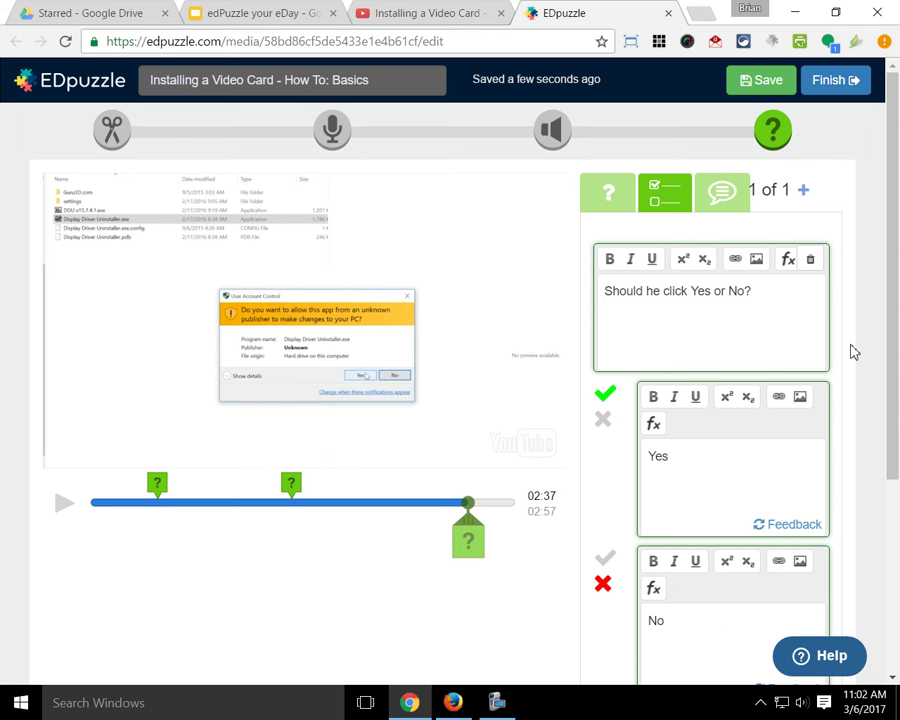
pyautogui.click(828, 82)
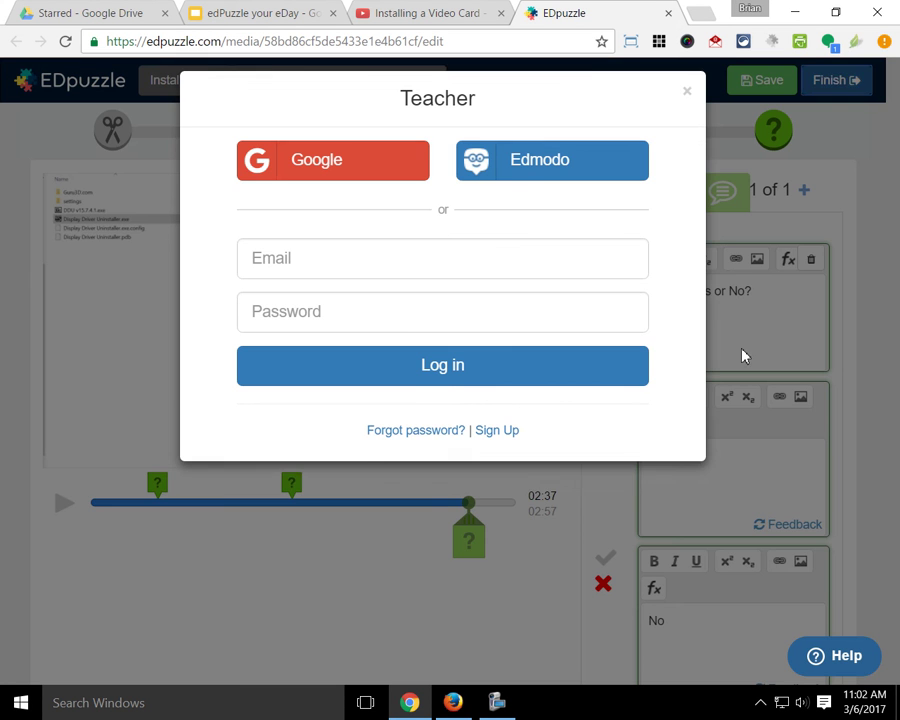
# Step: Log in as the teacher using the Google account
pyautogui.click(322, 181)
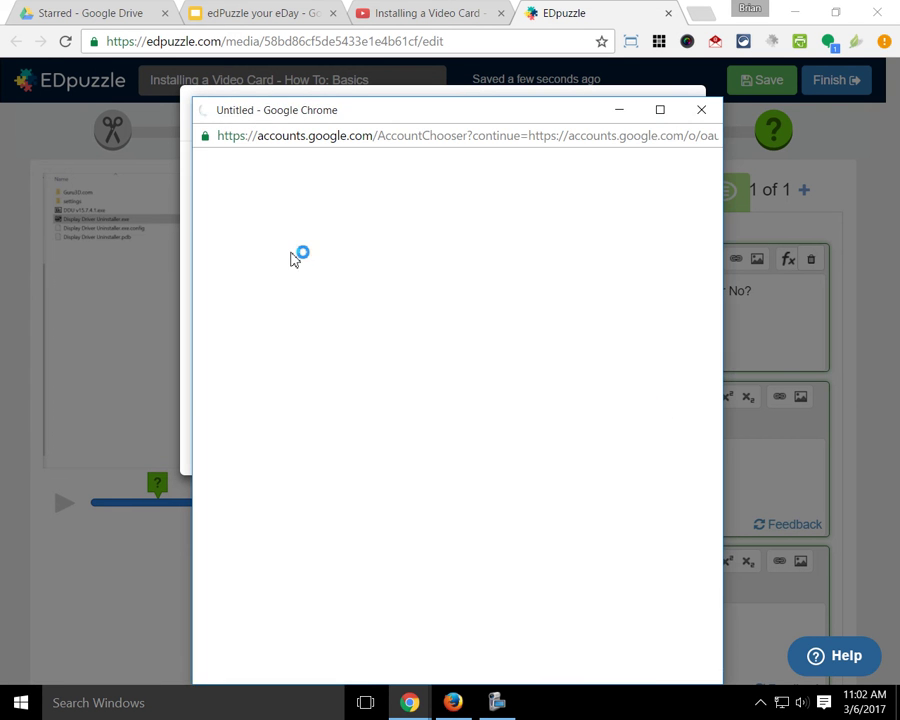
pyautogui.click(466, 302)
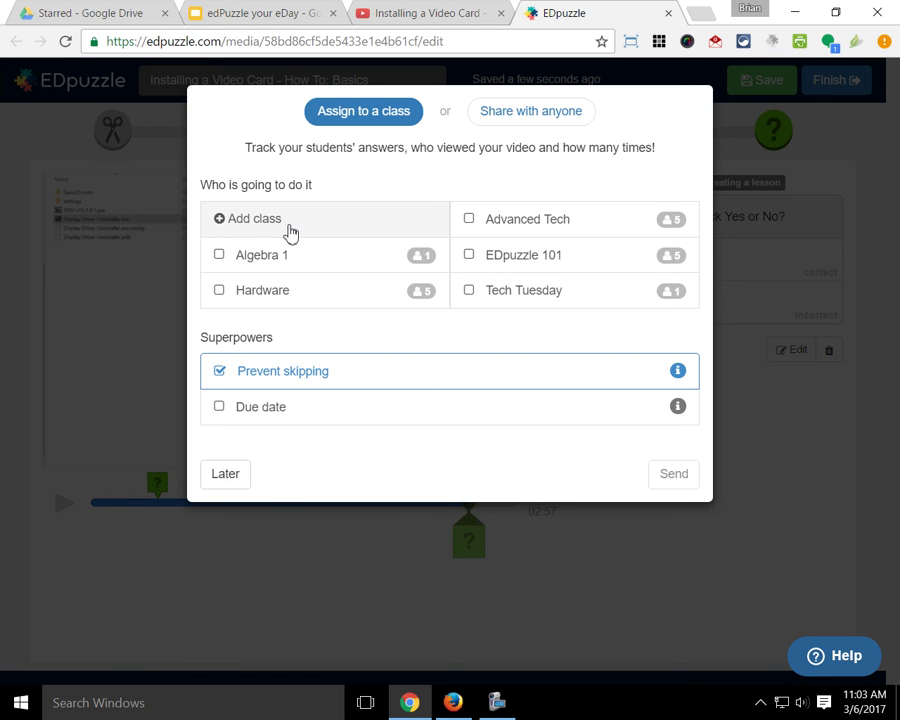
# Step: Send the video card lesson to Tech Tuesday with Prevent skipping kept on
pyautogui.click(470, 291)
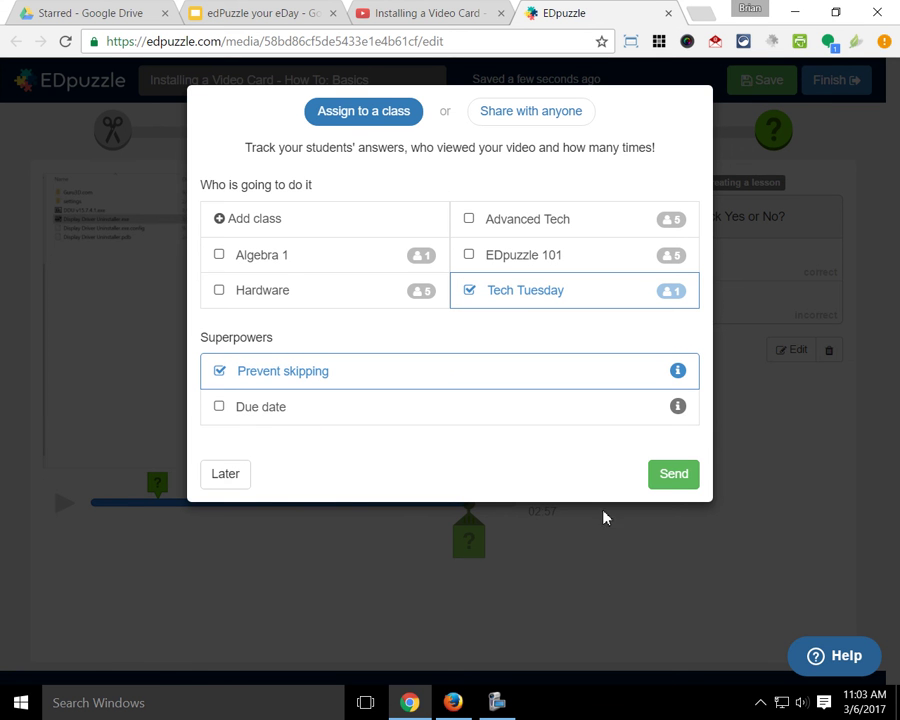
pyautogui.click(672, 476)
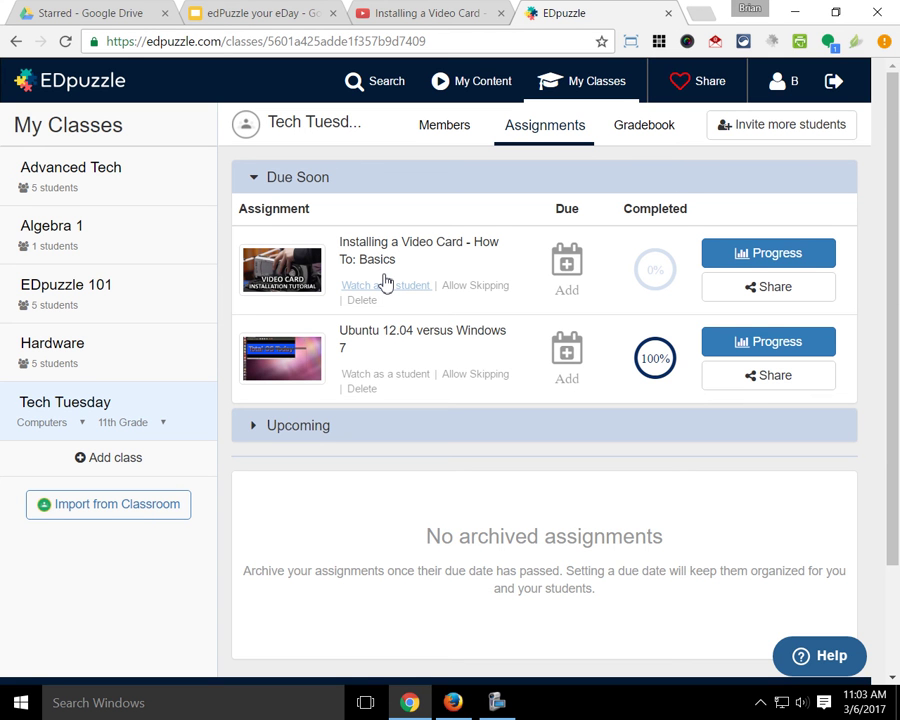
# Step: In Firefox's Moodle, open the Computer Hardware course from the dashboard
pyautogui.click(453, 702)
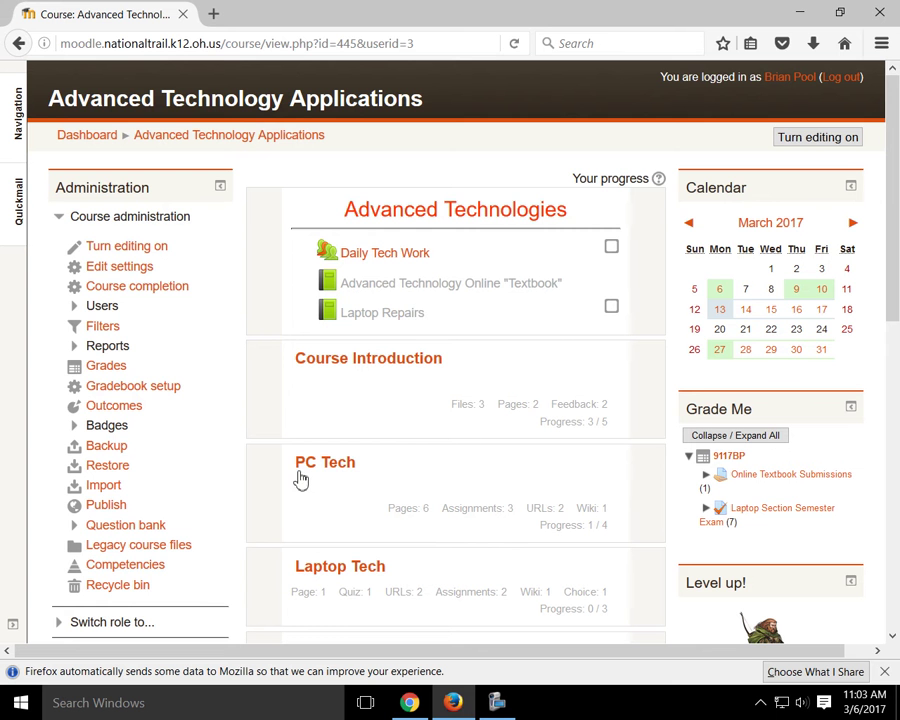
pyautogui.scroll(-10, 400, 300)
pyautogui.scroll(8, 394, 384)
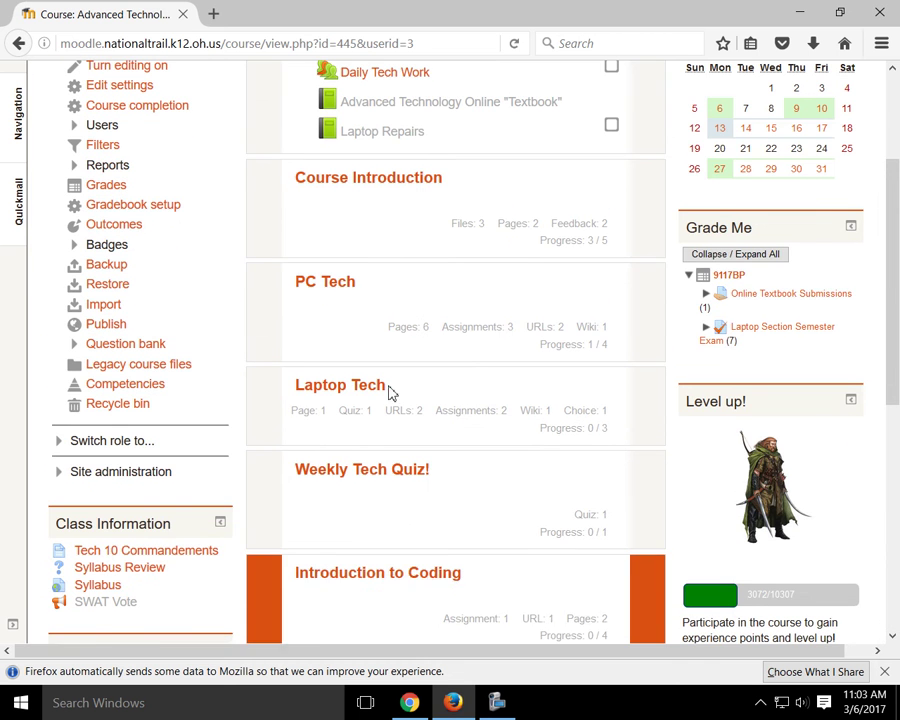
pyautogui.click(394, 570)
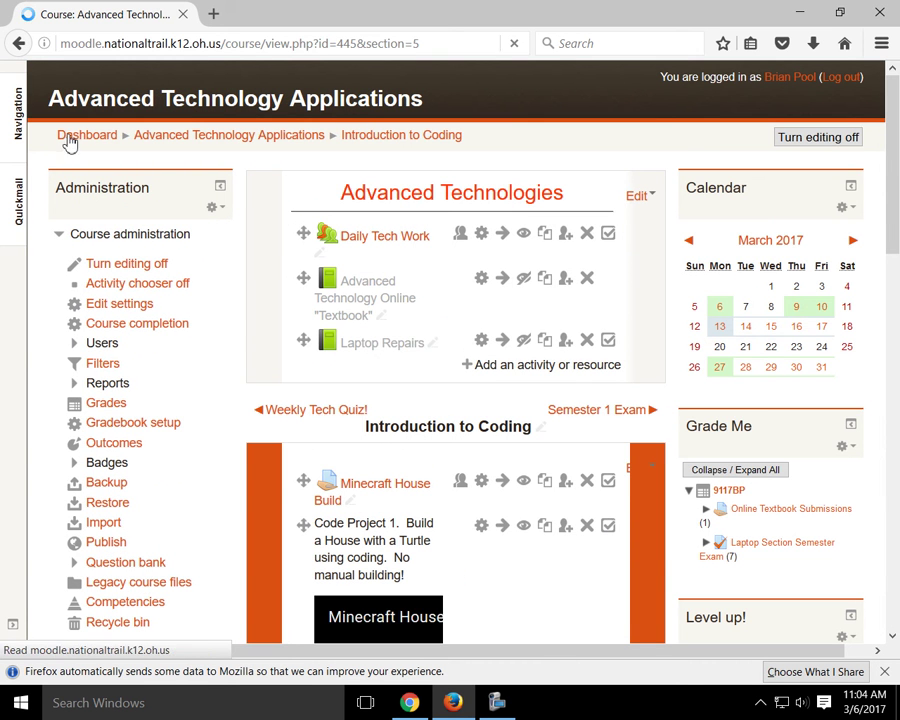
pyautogui.click(69, 138)
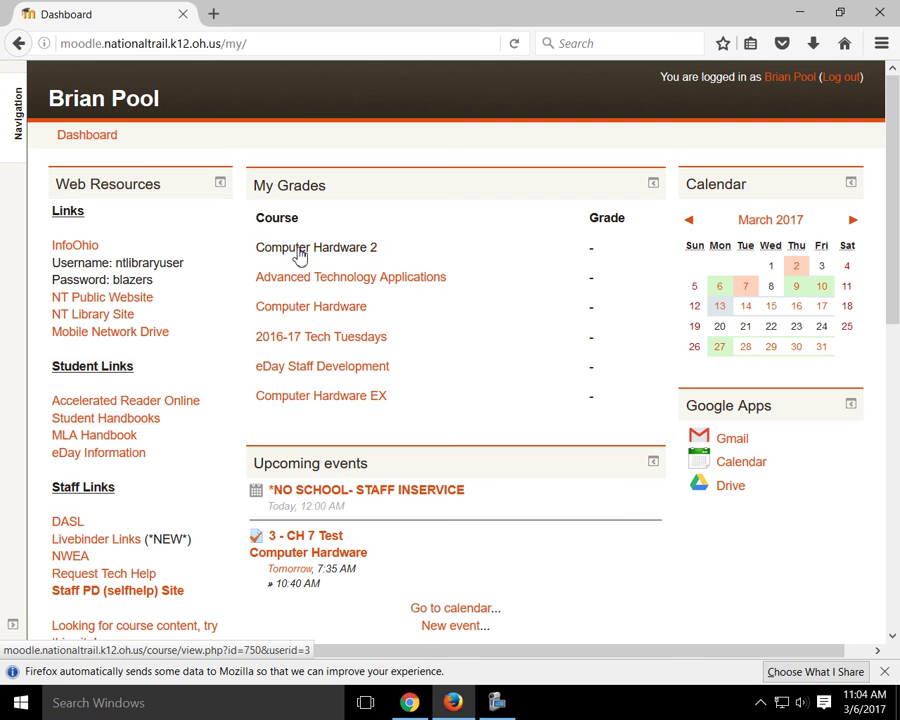
pyautogui.click(333, 309)
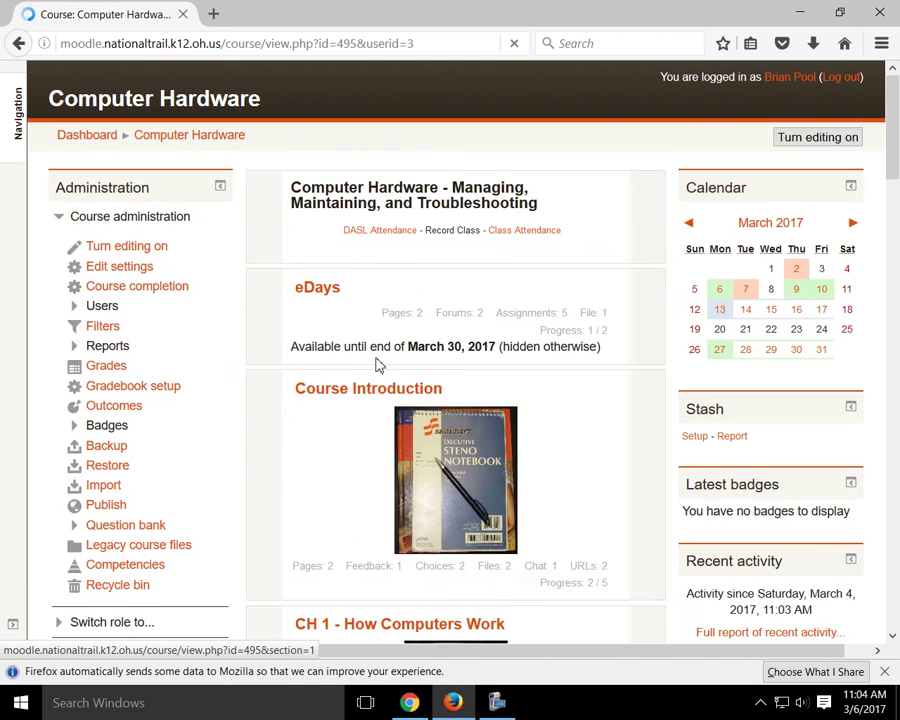
# Step: Open CH 7 - Secondary Storage Devices and its 3-Conventional vs Solid State Drives assignment
pyautogui.scroll(-20, 385, 364)
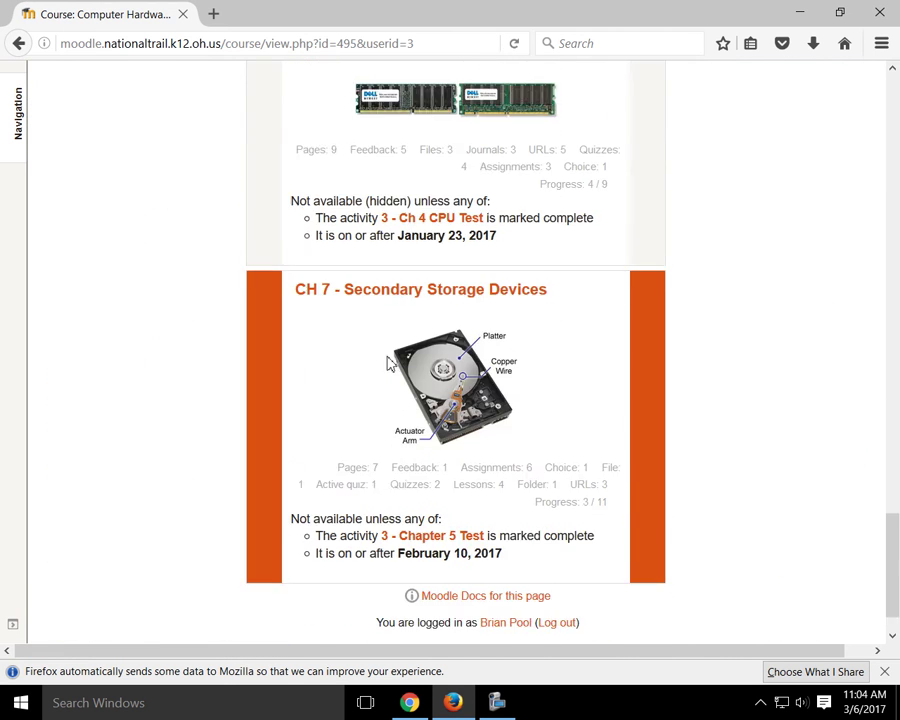
pyautogui.scroll(3, 388, 362)
pyautogui.scroll(-3, 412, 450)
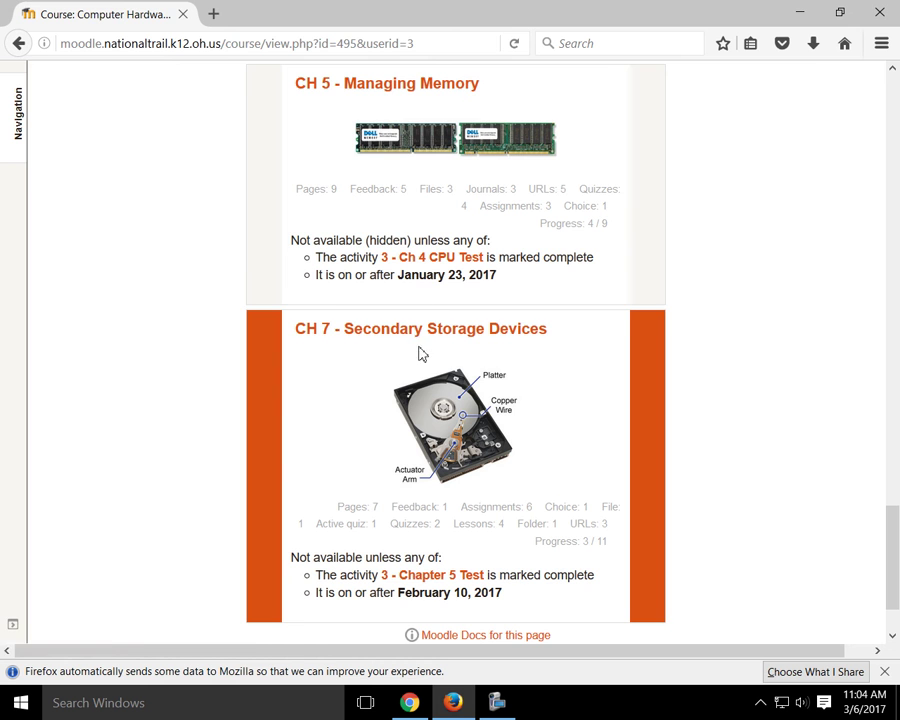
pyautogui.click(418, 334)
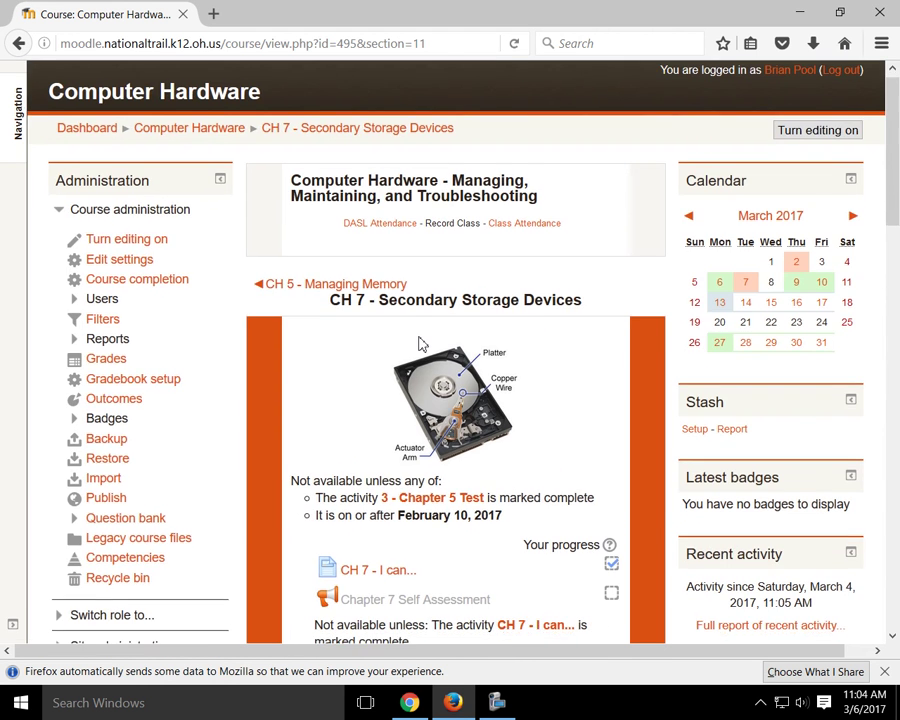
pyautogui.scroll(-5, 420, 343)
pyautogui.scroll(-1, 545, 355)
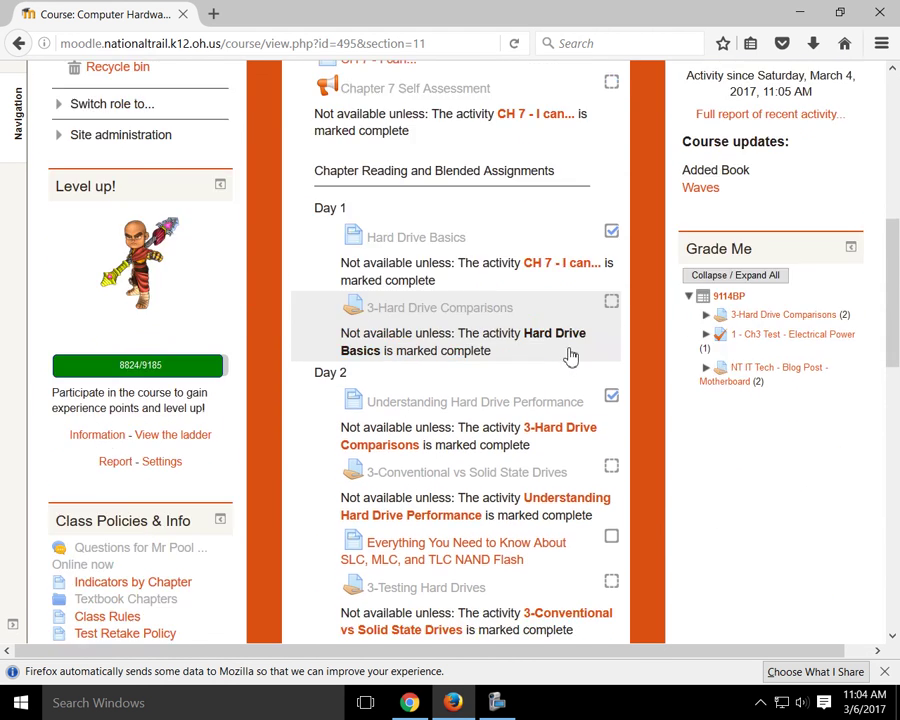
pyautogui.scroll(-3, 570, 355)
pyautogui.click(429, 319)
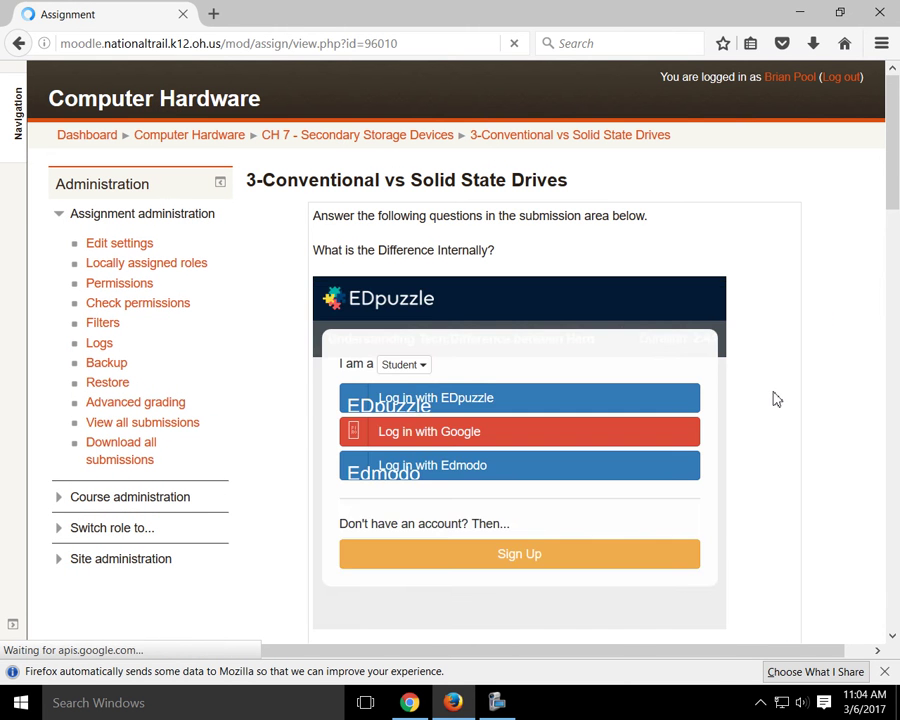
# Step: Review the drives assignment's embedded EDpuzzle videos, then switch back to EDpuzzle in Chrome
pyautogui.scroll(-9, 775, 405)
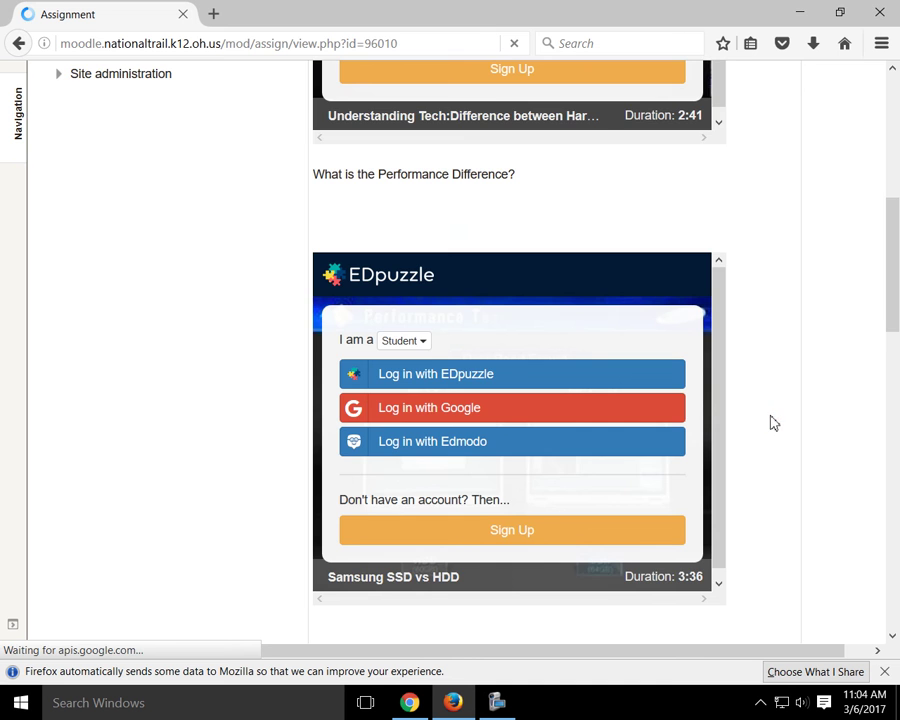
pyautogui.scroll(-9, 767, 430)
pyautogui.scroll(11, 767, 432)
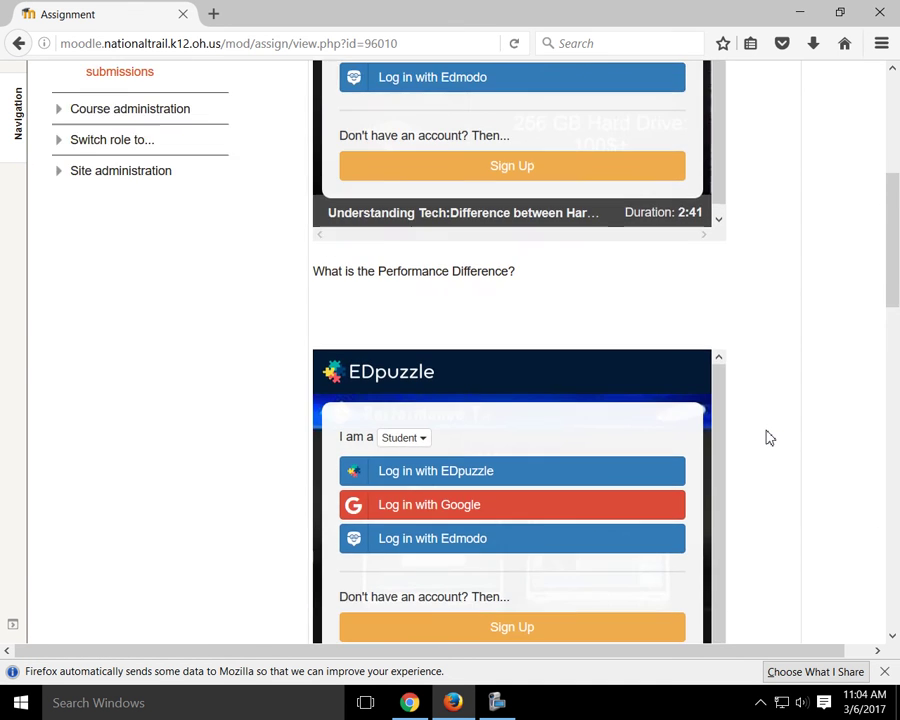
pyautogui.scroll(7, 768, 436)
pyautogui.scroll(-2, 766, 434)
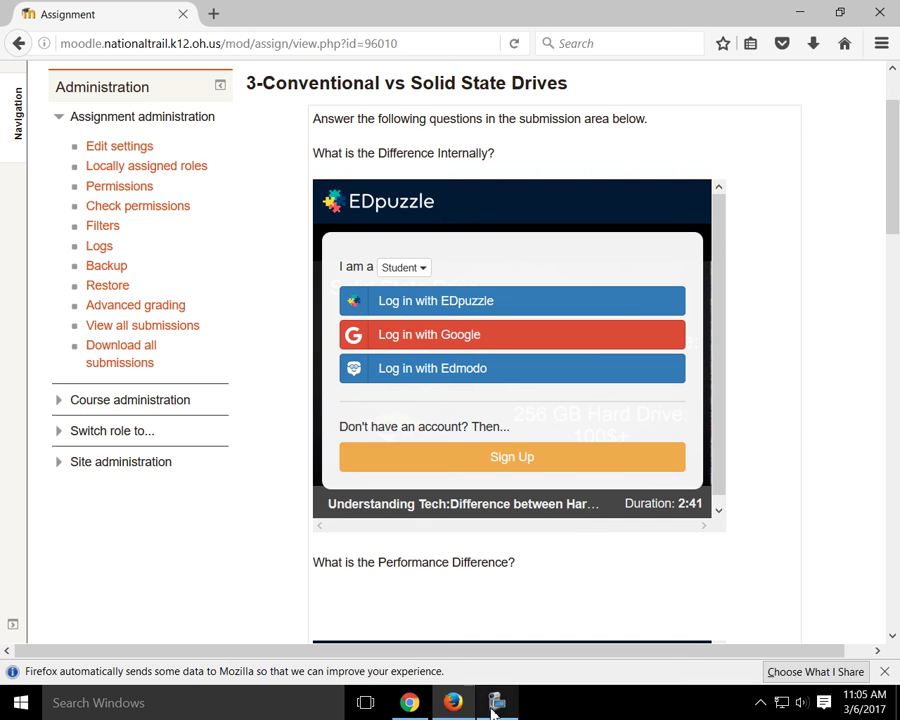
pyautogui.click(405, 703)
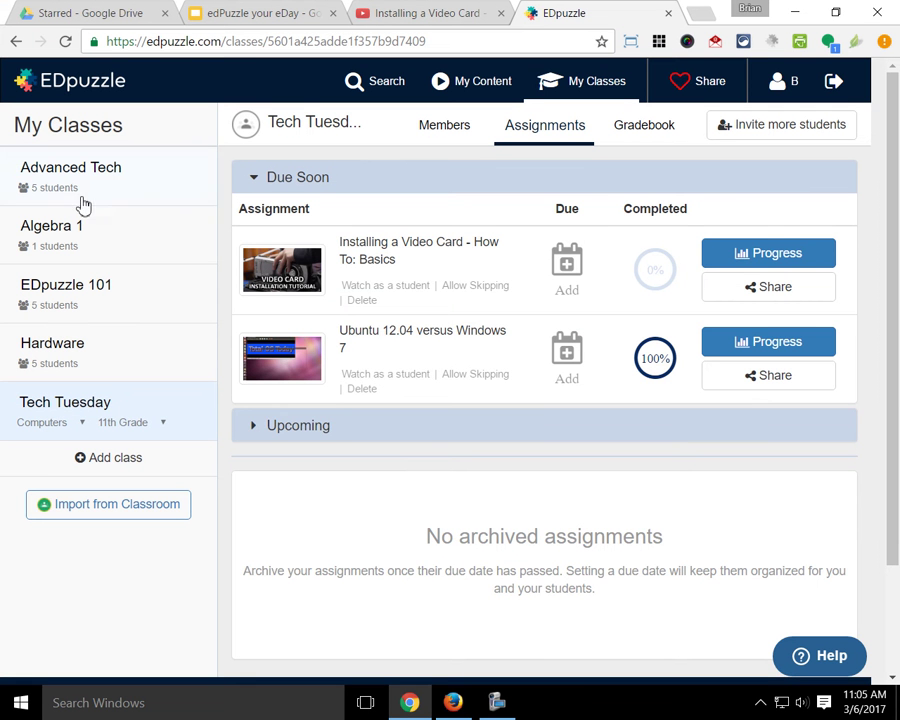
# Step: View the Hardware class's Samsung SSD vs HDD student results, then close the EDpuzzle and YouTube tabs
pyautogui.click(72, 343)
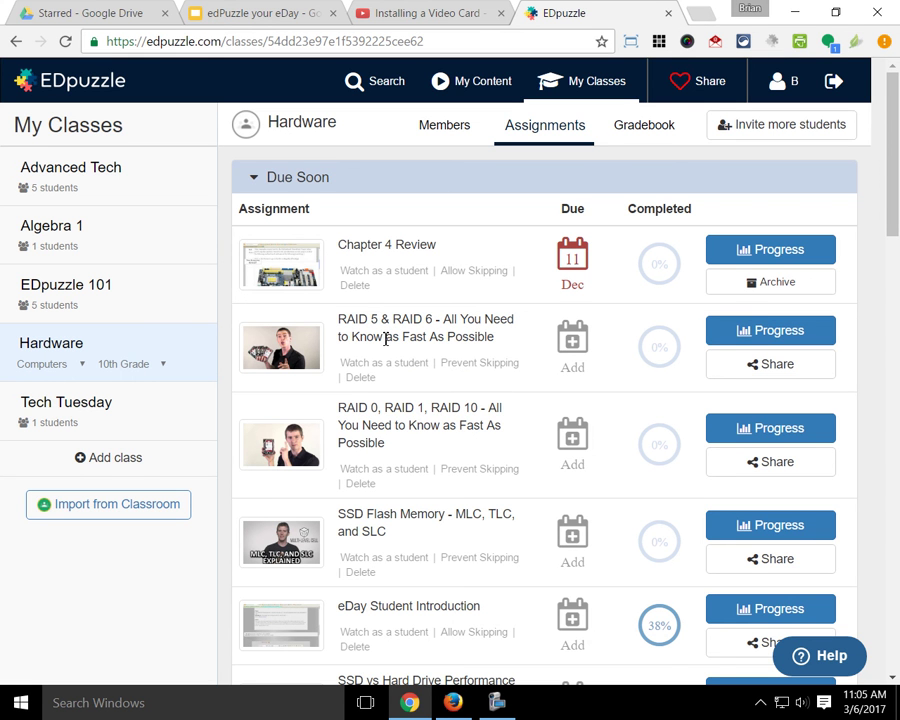
pyautogui.scroll(-1, 390, 340)
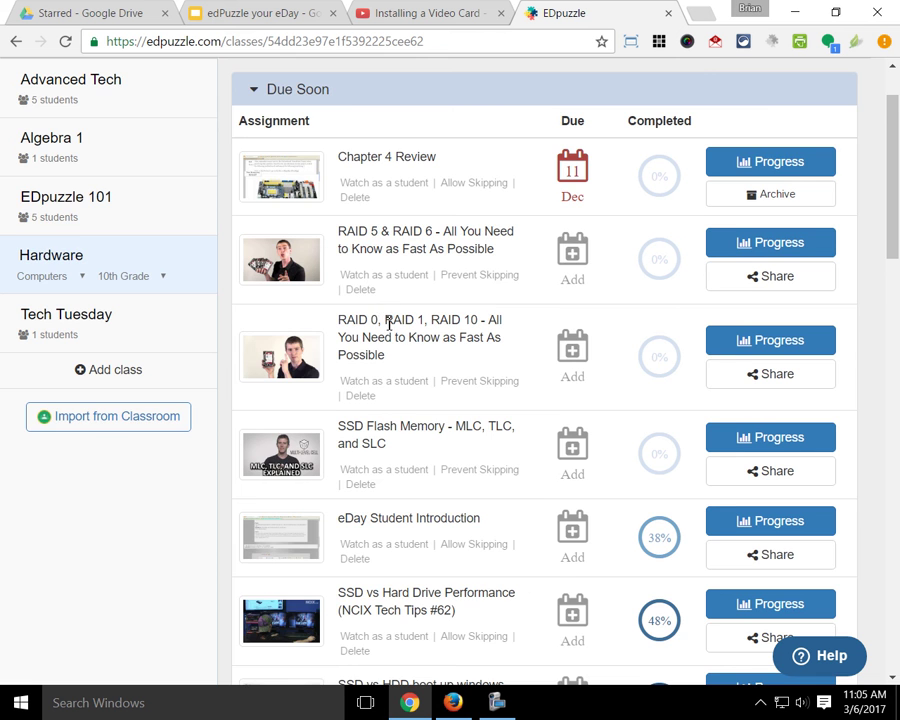
pyautogui.scroll(-2, 405, 340)
pyautogui.scroll(-3, 420, 428)
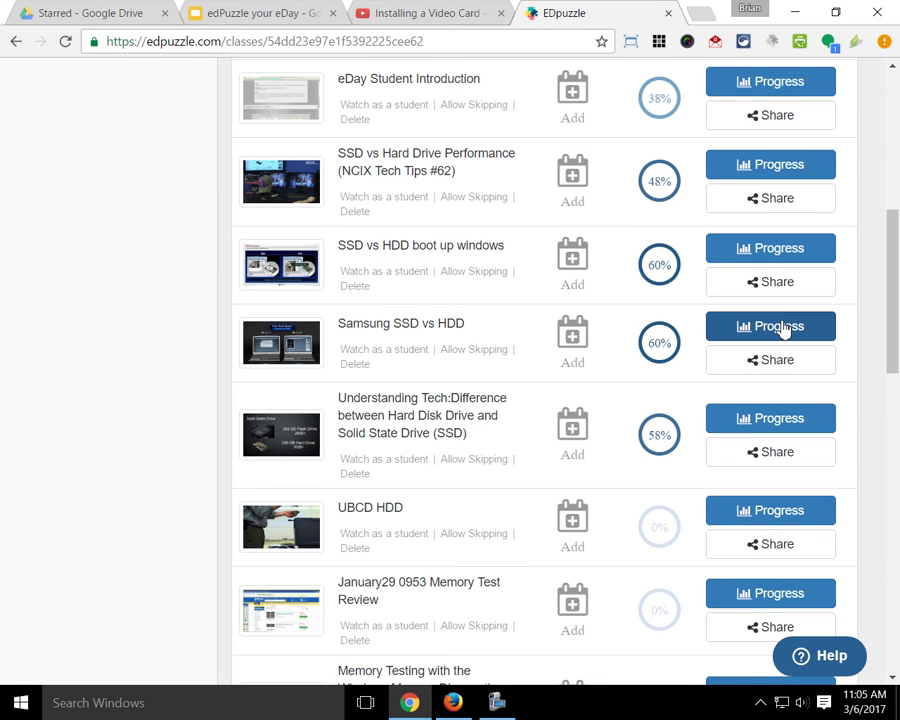
pyautogui.click(772, 330)
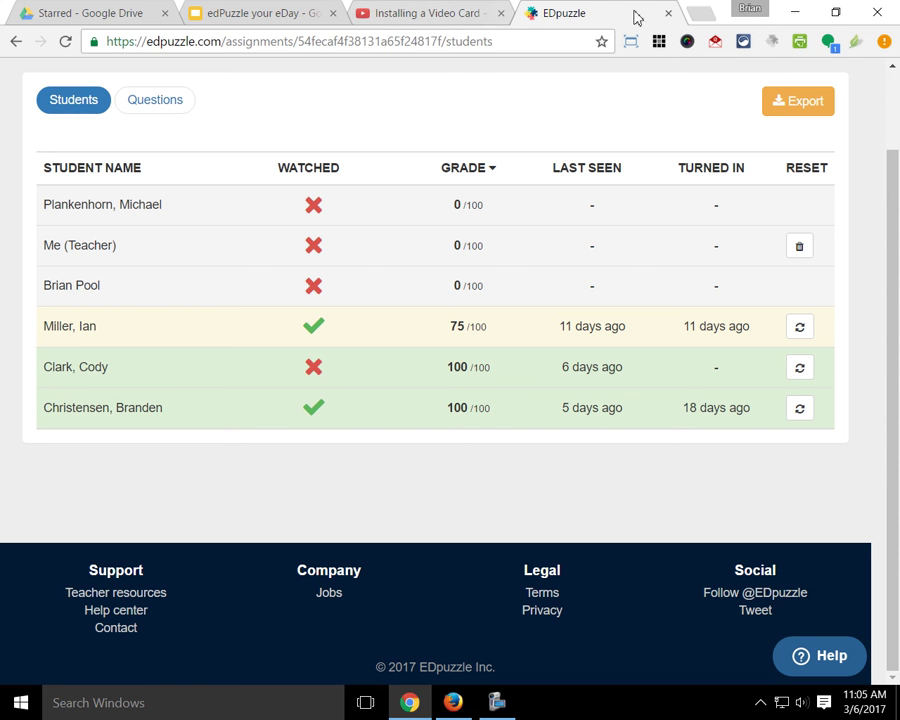
pyautogui.click(668, 13)
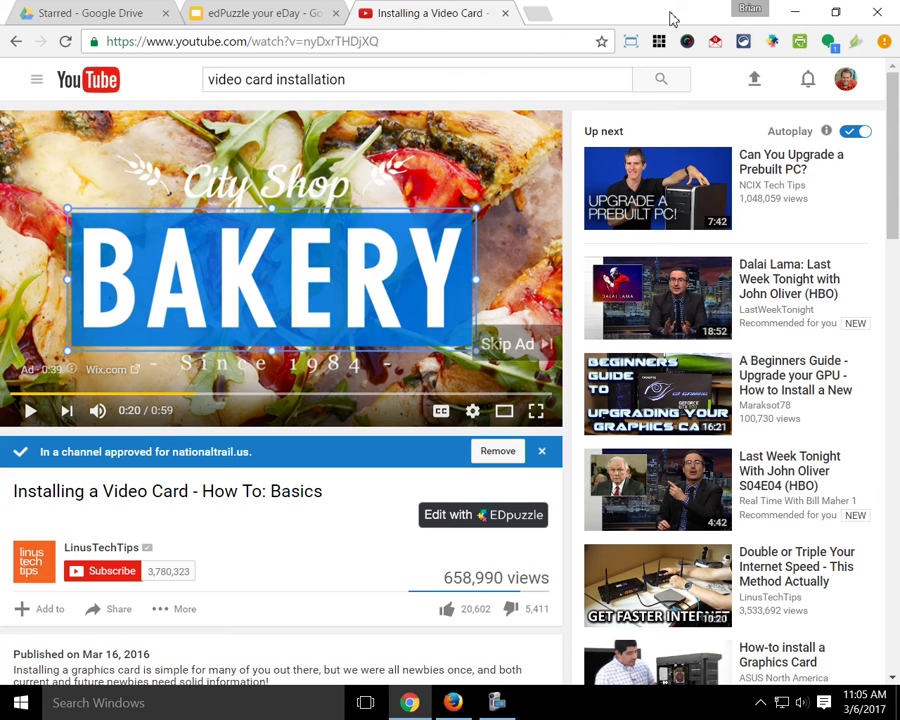
pyautogui.click(505, 13)
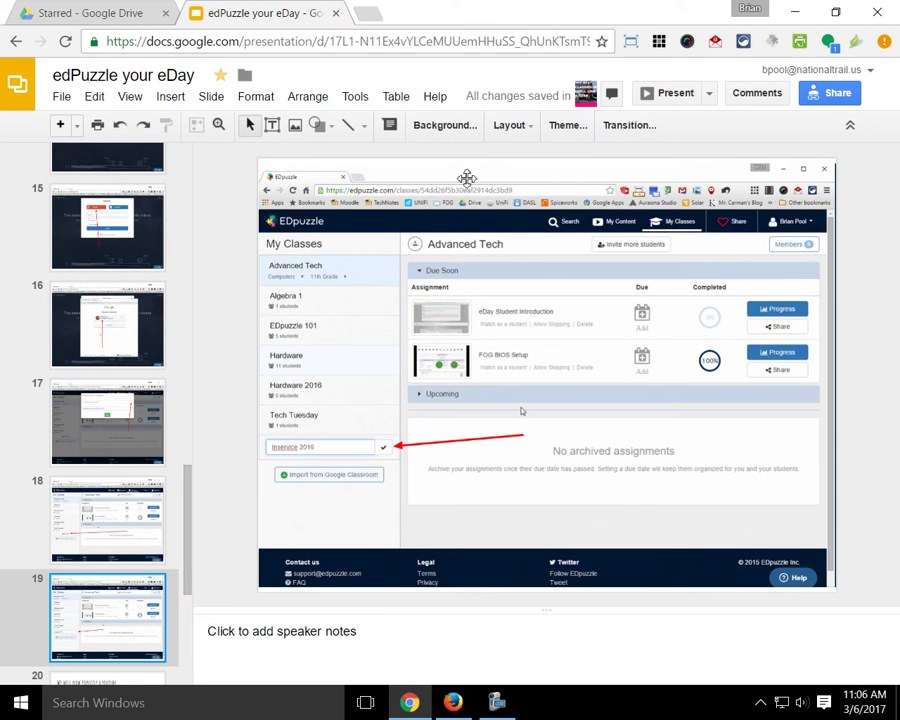
# Step: Open a new Chrome tab with the Google start page, then switch windows from the taskbar
pyautogui.click(365, 15)
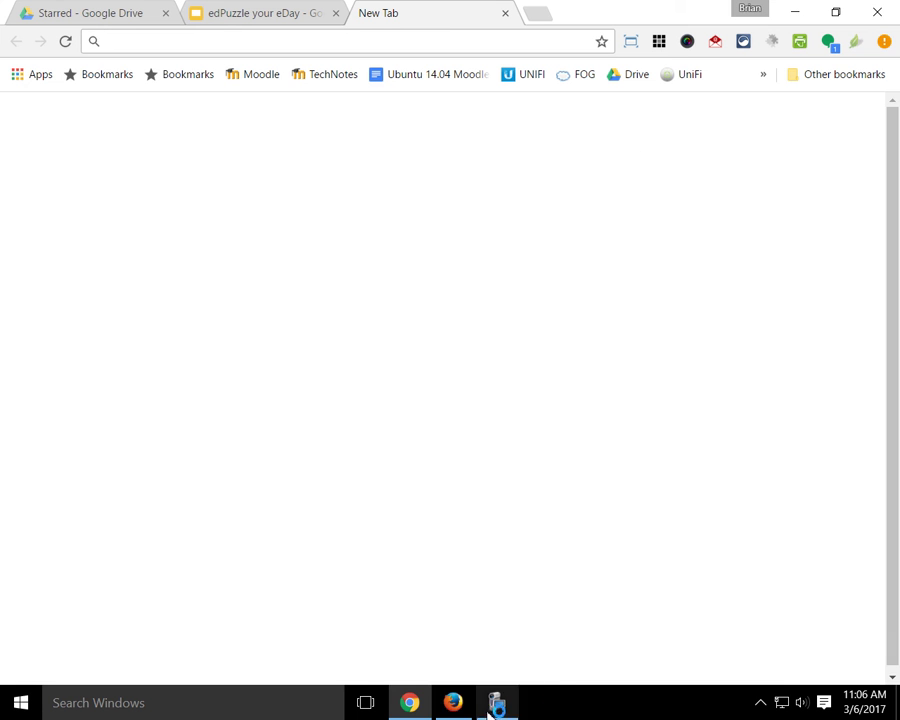
pyautogui.moveTo(453, 703)
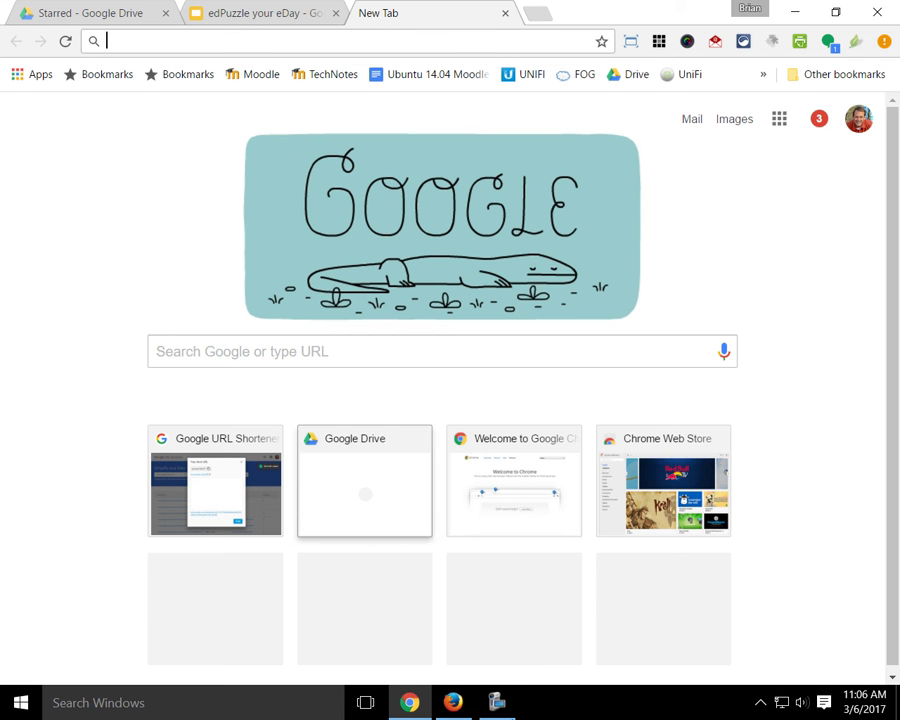
pyautogui.click(484, 712)
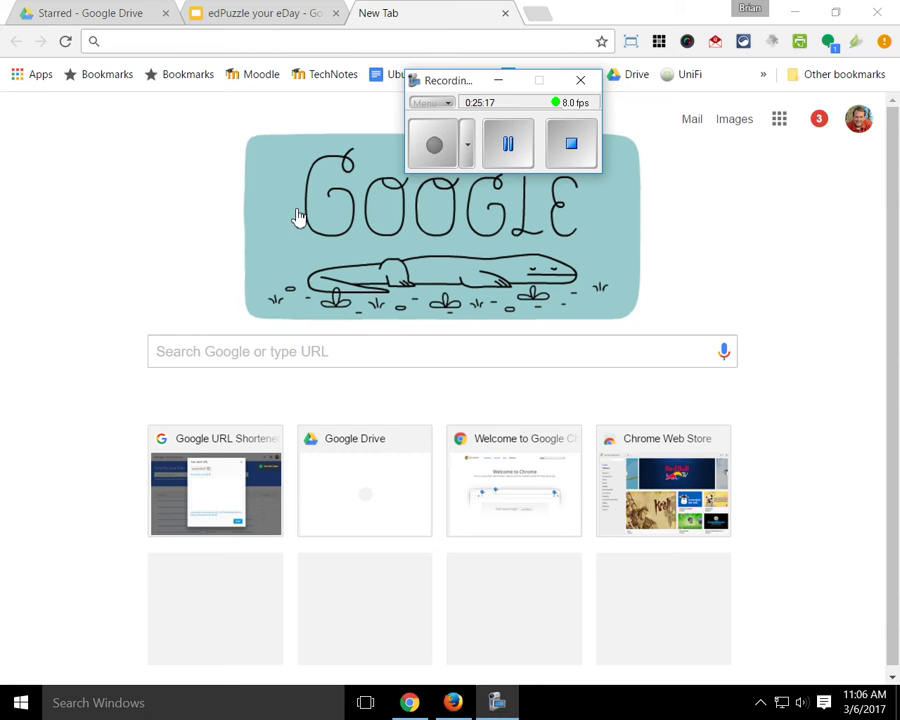
# Step: Turn editing on for the Computer Hardware course
pyautogui.click(528, 156)
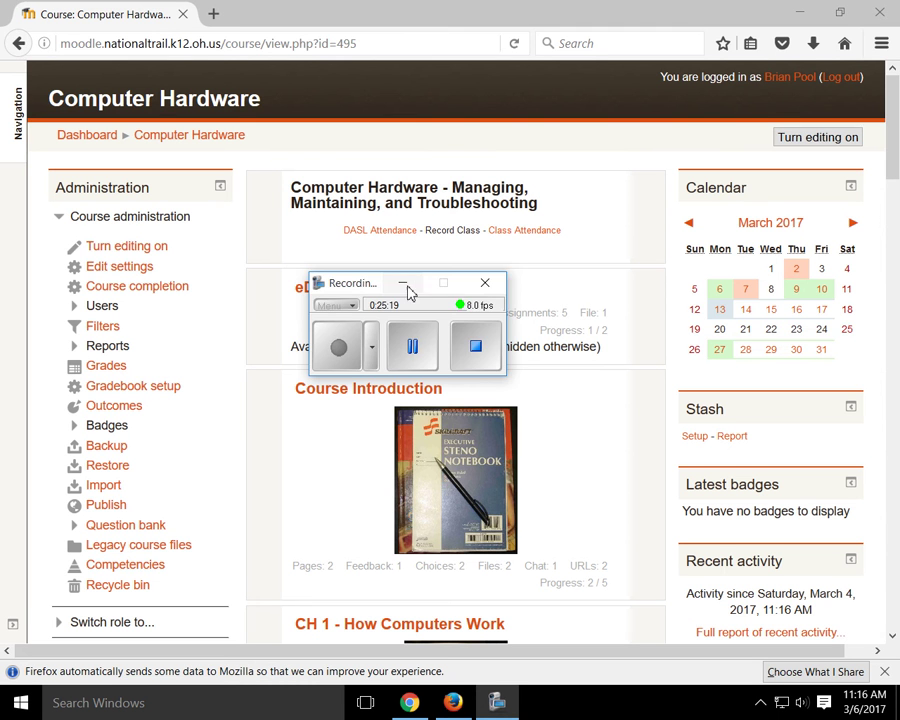
pyautogui.click(404, 286)
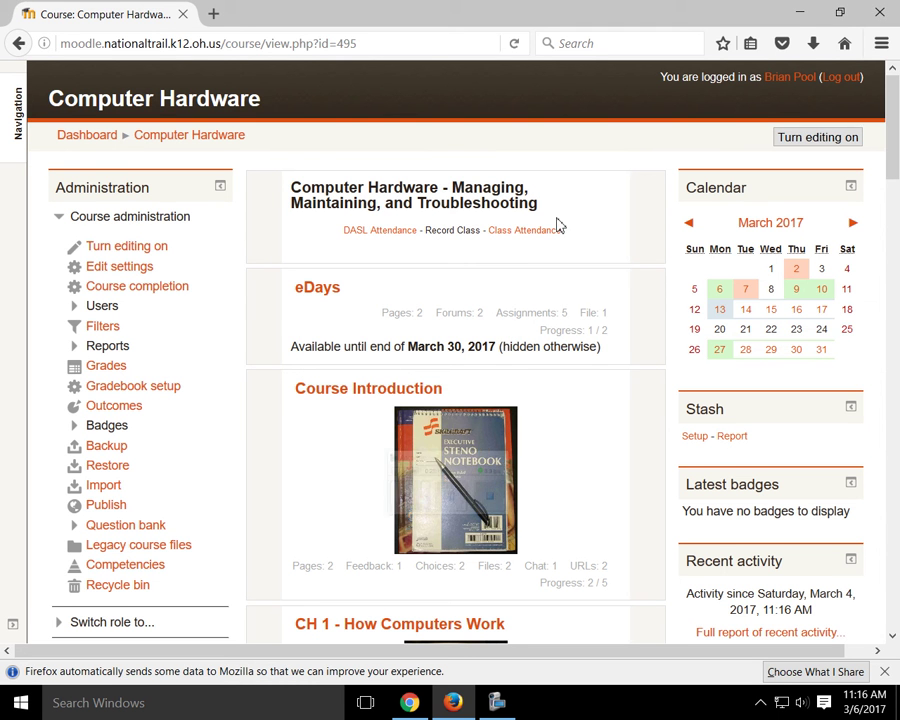
pyautogui.click(841, 142)
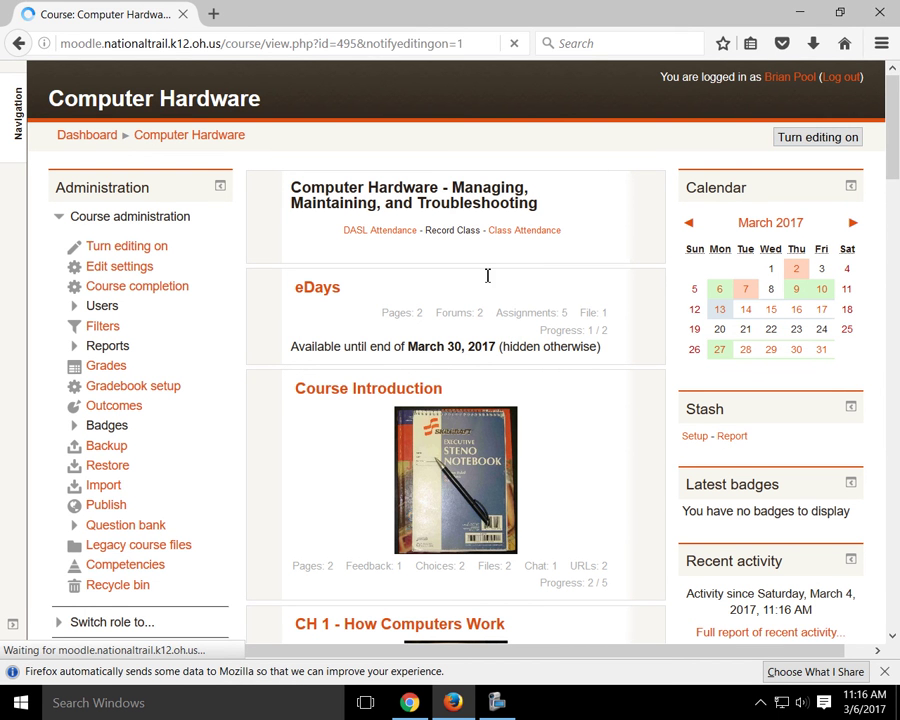
pyautogui.click(815, 137)
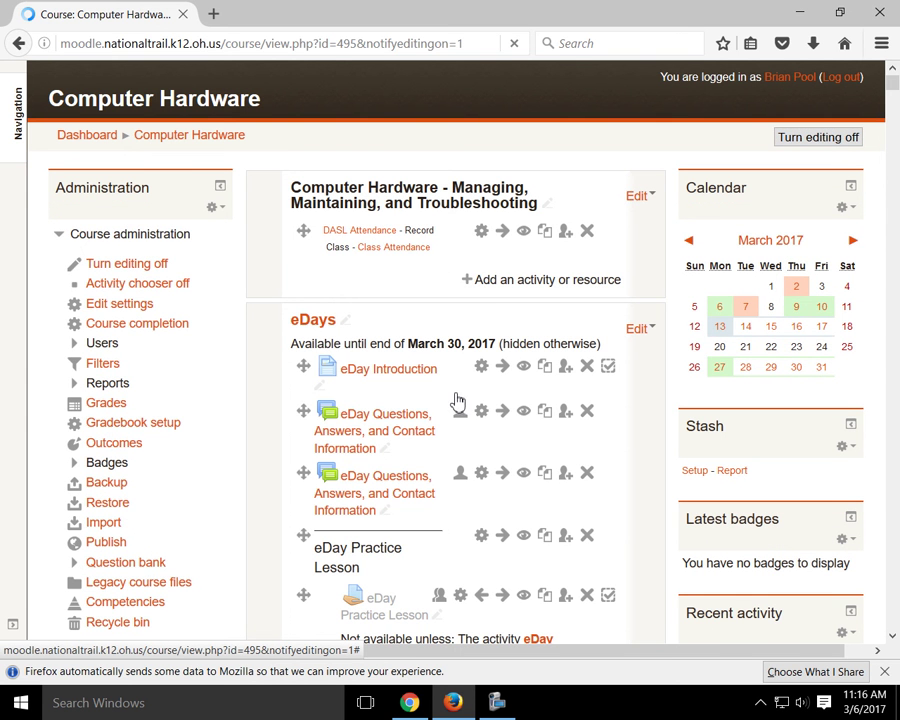
# Step: Add a new URL resource from the activity and resource chooser
pyautogui.click(502, 282)
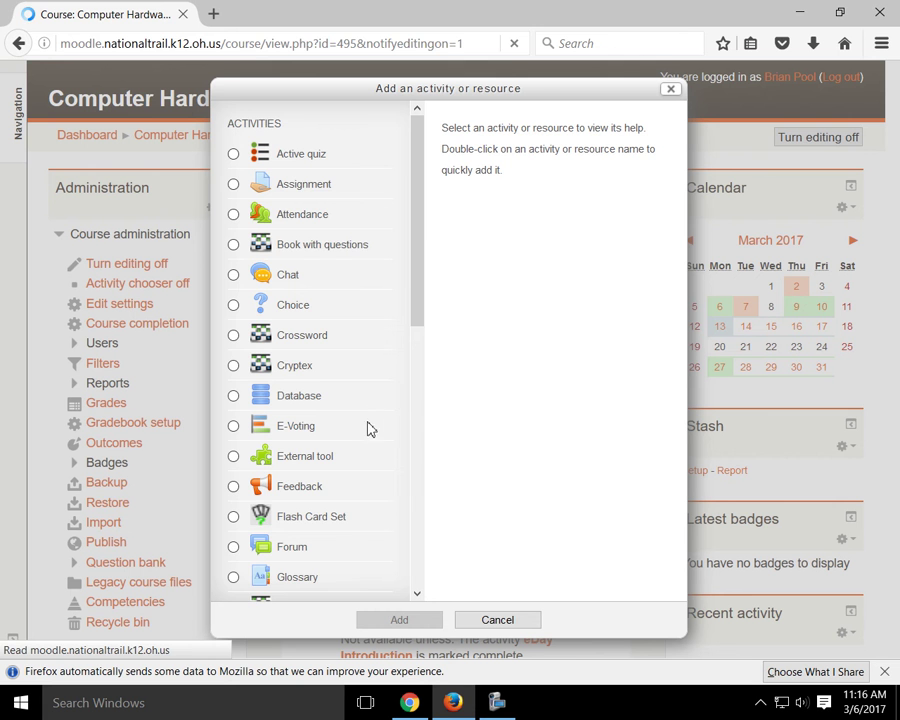
pyautogui.scroll(-5, 415, 490)
pyautogui.scroll(-3, 414, 586)
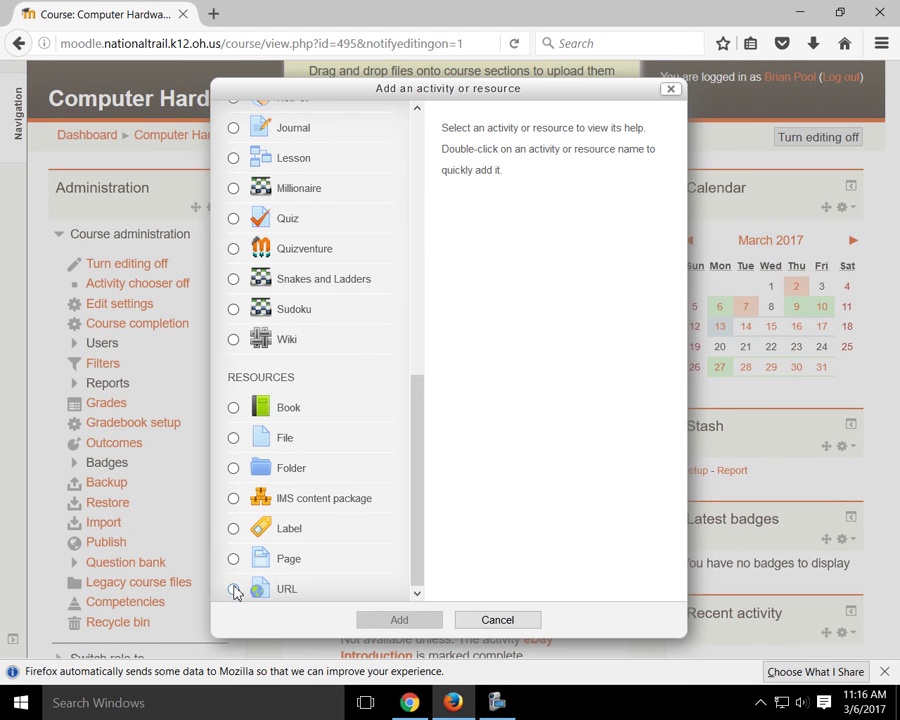
pyautogui.click(235, 591)
pyautogui.click(399, 619)
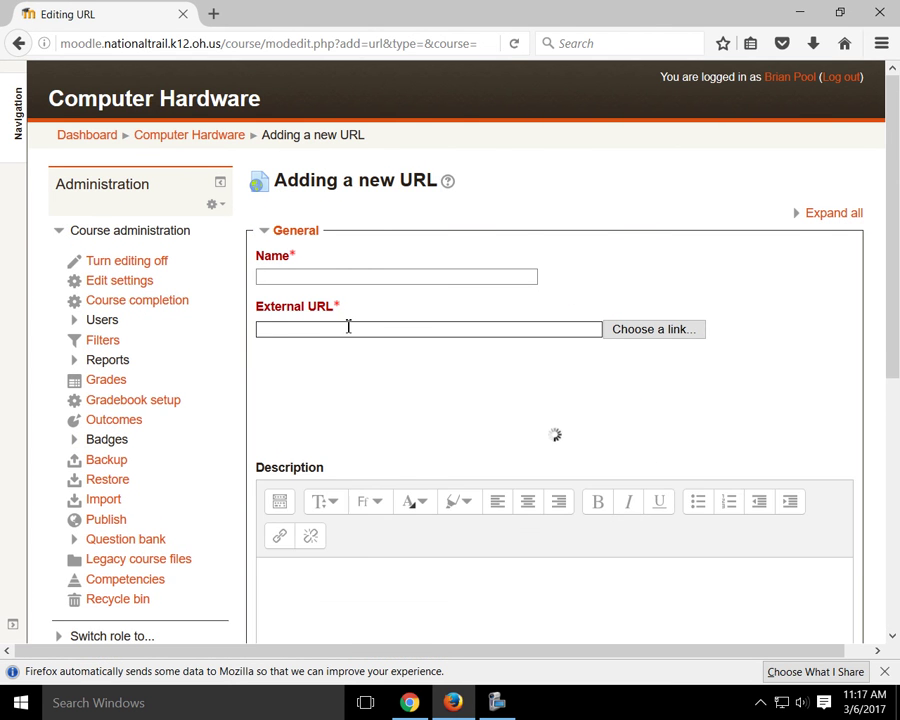
# Step: Paste the EDpuzzle join link as External URL and name it 'Join our Edpuzzlle Class'
pyautogui.click(345, 328)
pyautogui.click(349, 277)
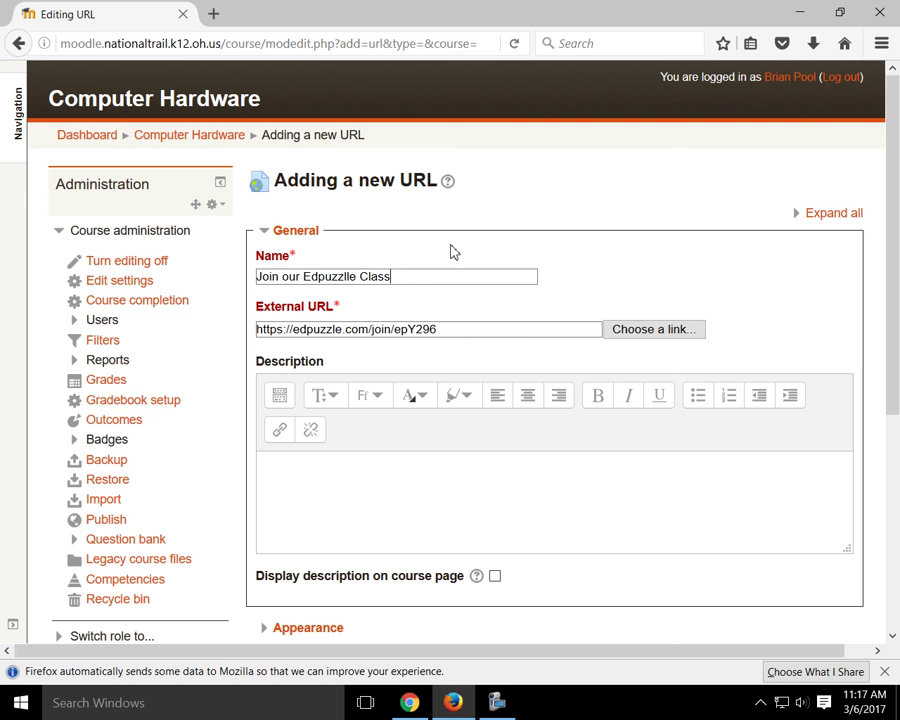
# Step: Verify the class join link in EDpuzzle, then save and display the URL resource
pyautogui.click(409, 702)
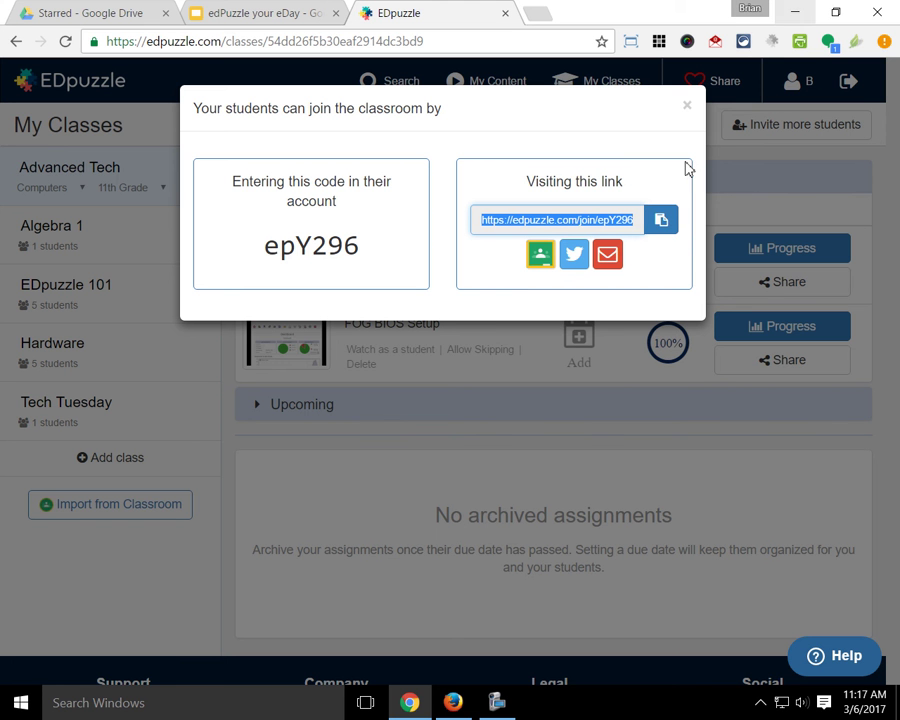
pyautogui.click(454, 701)
pyautogui.scroll(-5, 470, 590)
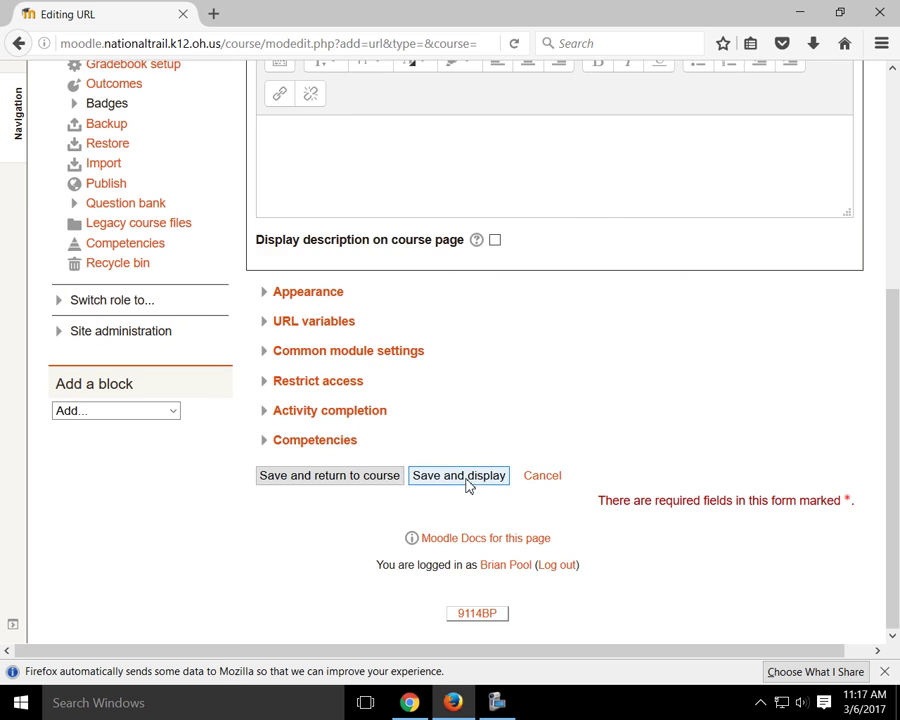
pyautogui.click(467, 480)
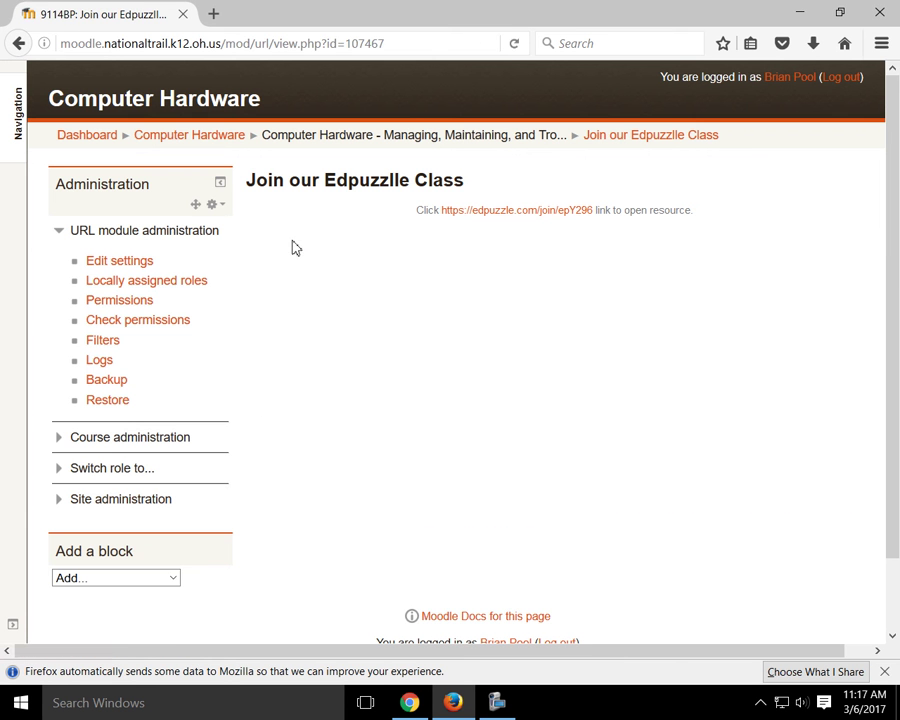
# Step: Test the Join our Edpuzzlle Class link from the Computer Hardware page, then close Firefox
pyautogui.click(211, 137)
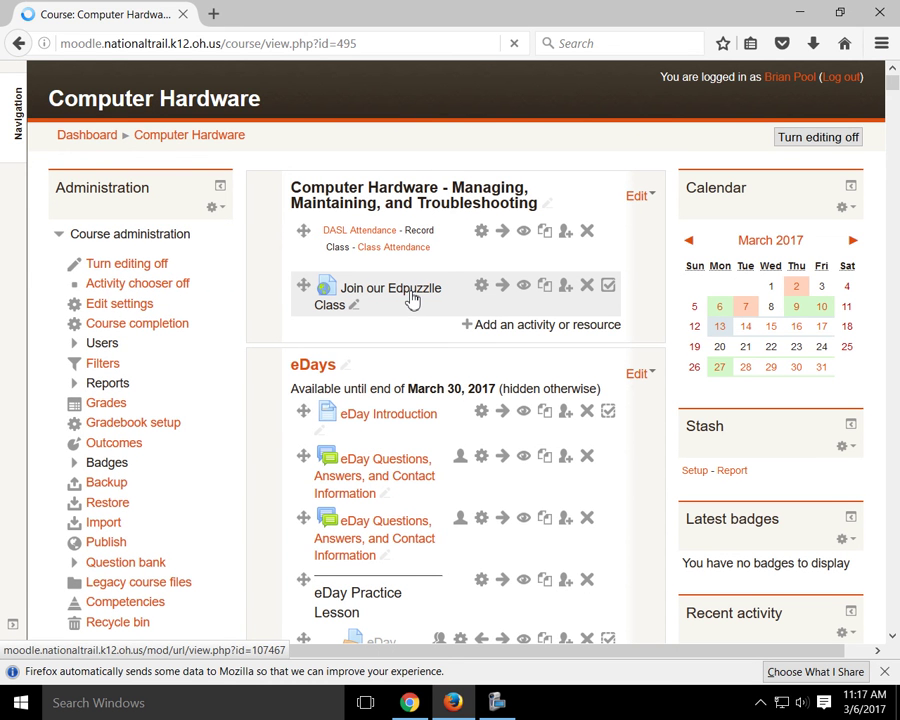
pyautogui.click(412, 292)
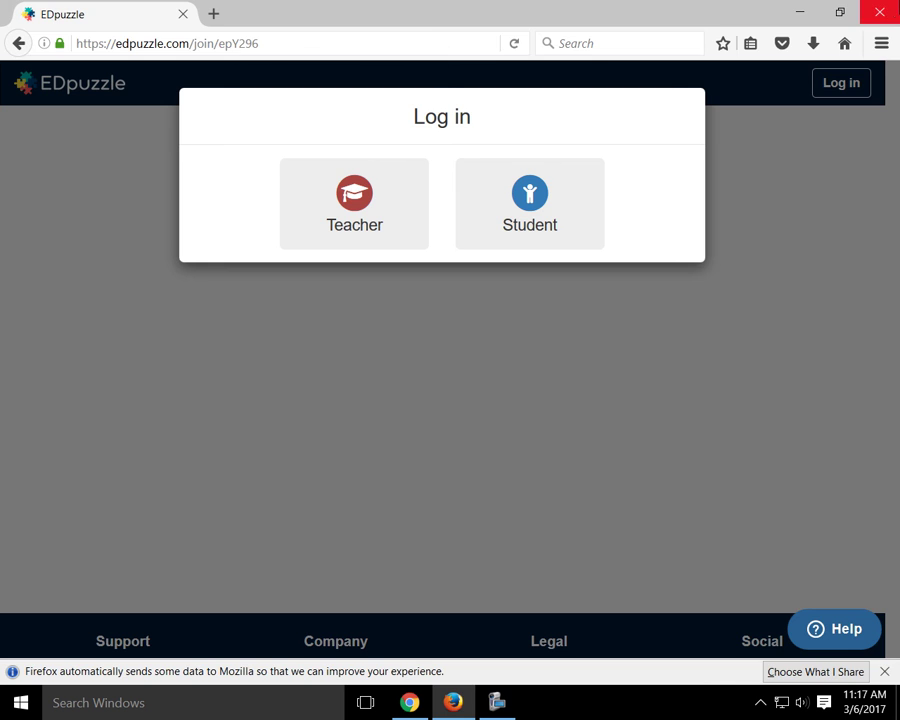
pyautogui.click(878, 12)
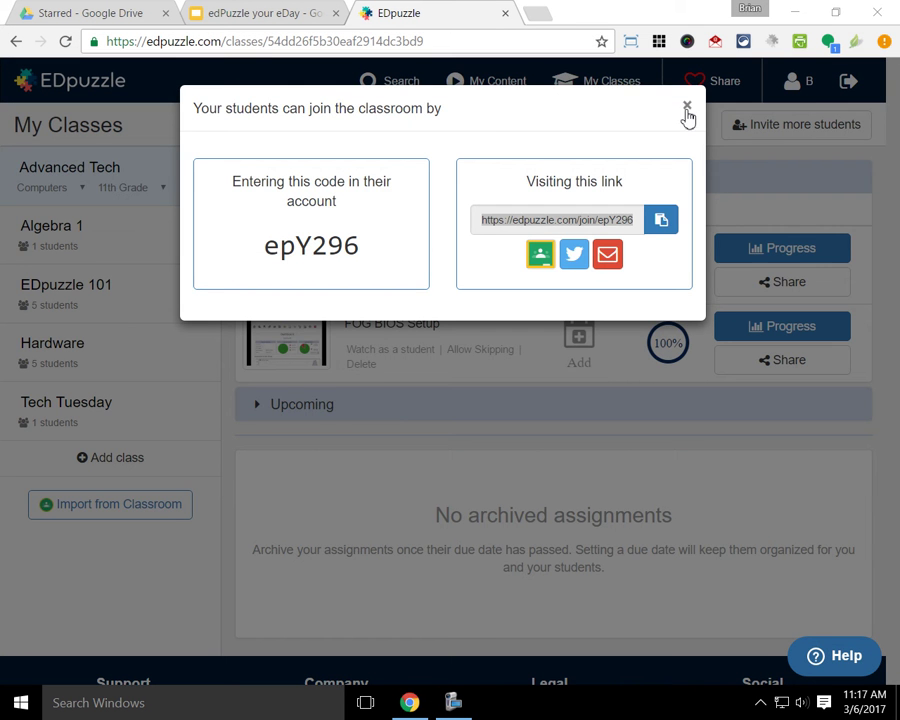
# Step: Close the class join code dialog and open the Share dialog for eDay Student Introduction
pyautogui.click(686, 107)
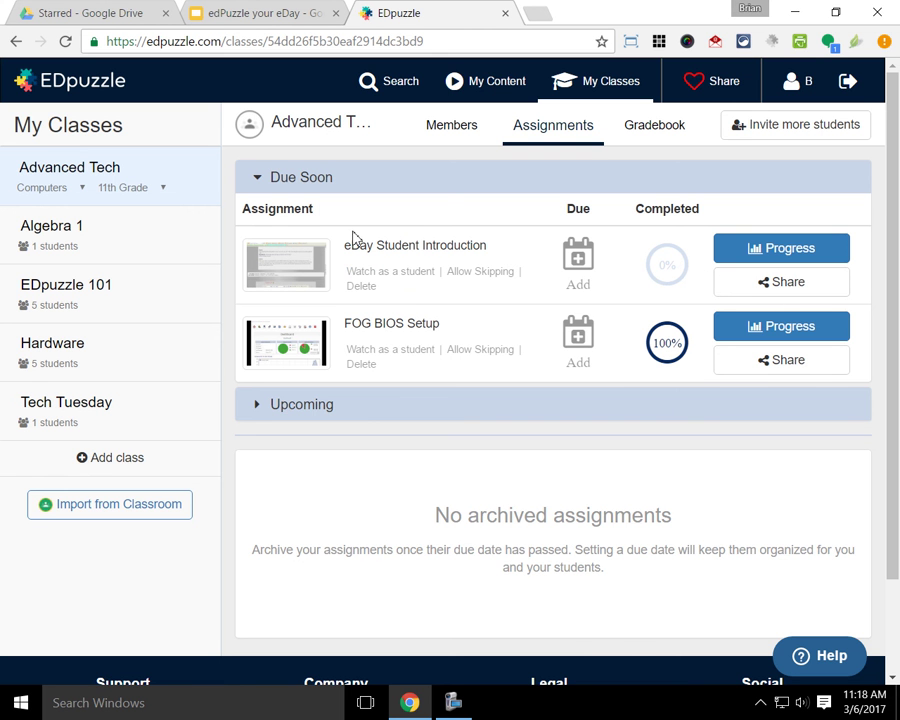
pyautogui.click(804, 296)
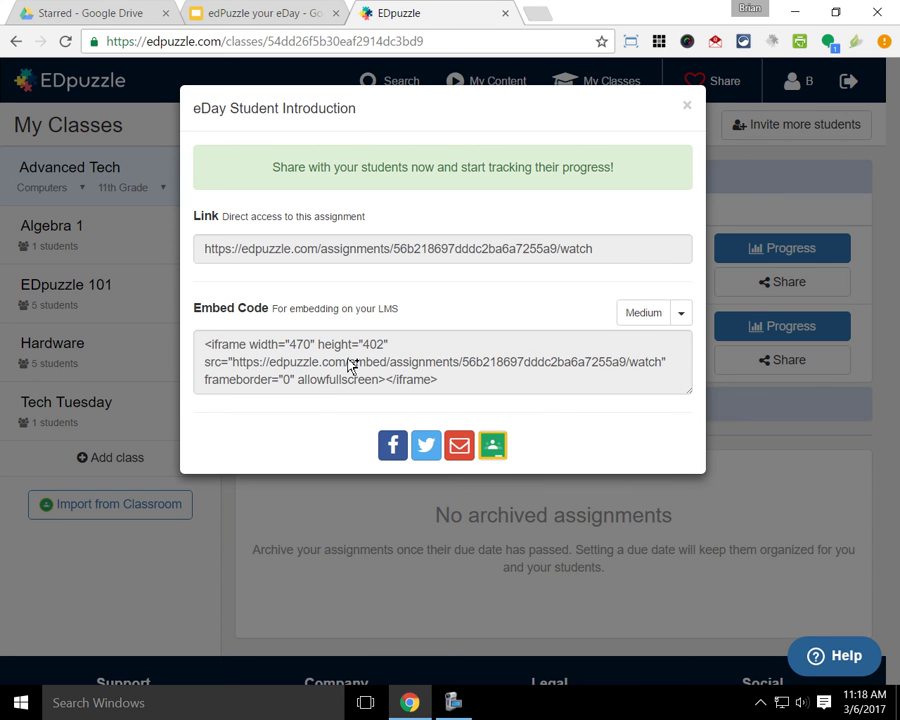
# Step: Select the eDay Student Introduction embed code, then minimize Chrome and launch Firefox from the desktop
pyautogui.click(452, 386)
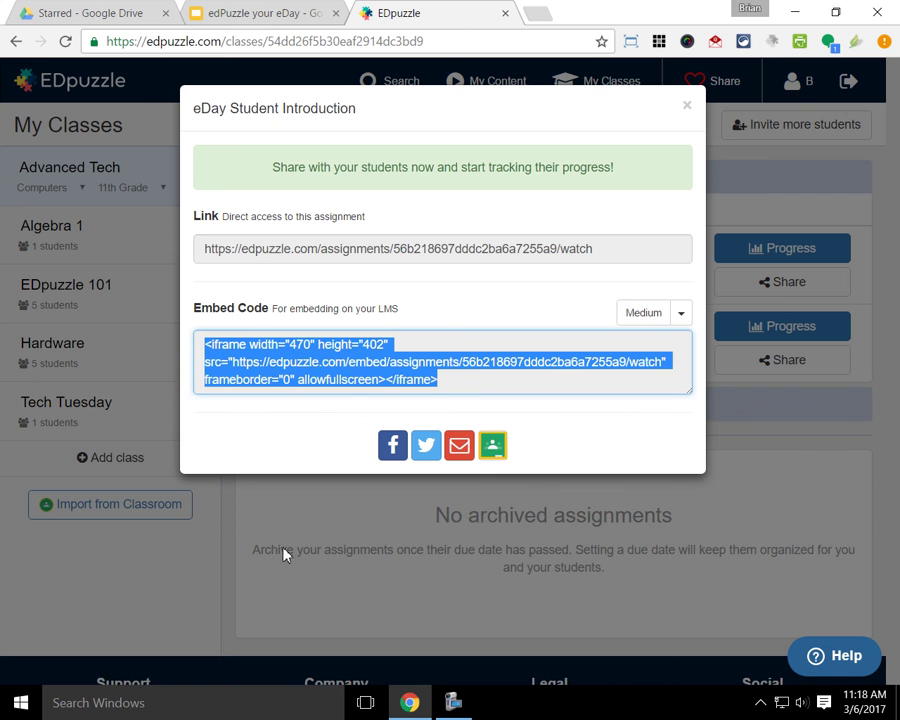
pyautogui.click(795, 12)
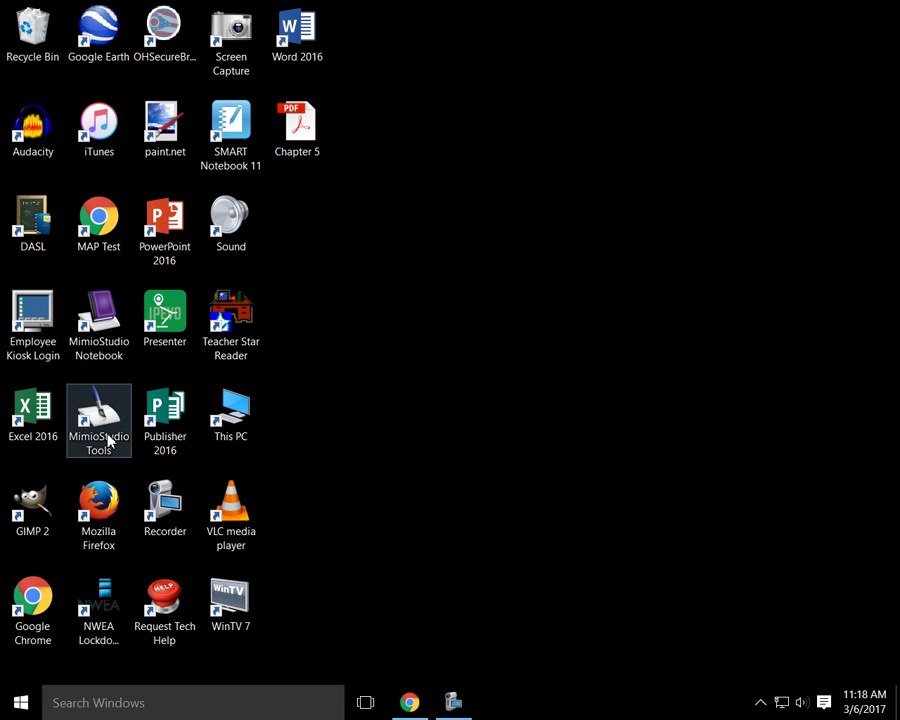
pyautogui.doubleClick(93, 530)
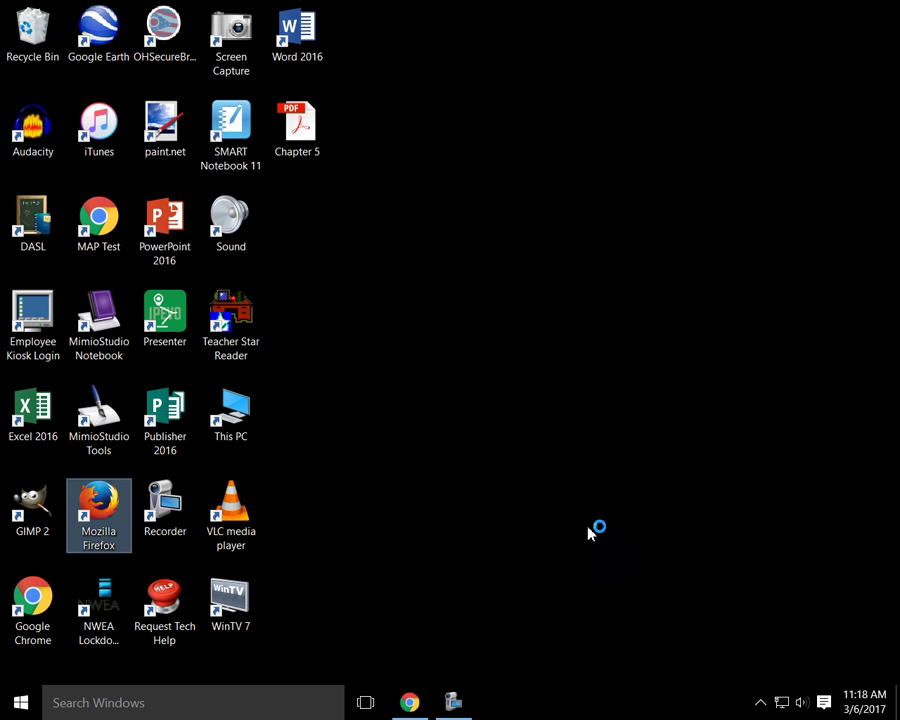
# Step: Reopen the eDay Student Introduction share details, reselect the entire embed code, and switch to Firefox
pyautogui.click(410, 705)
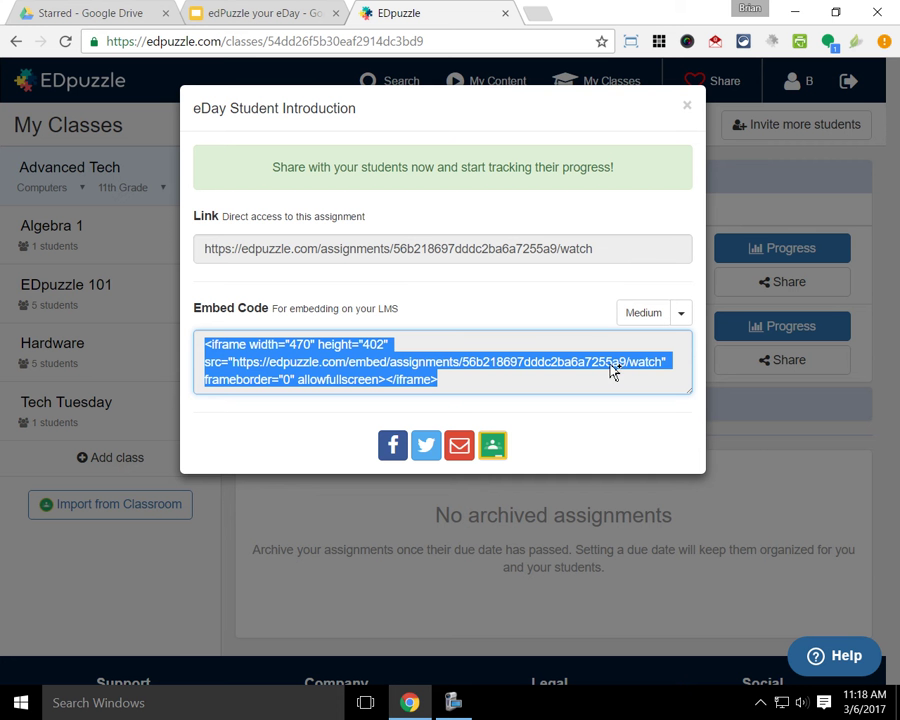
pyautogui.click(688, 107)
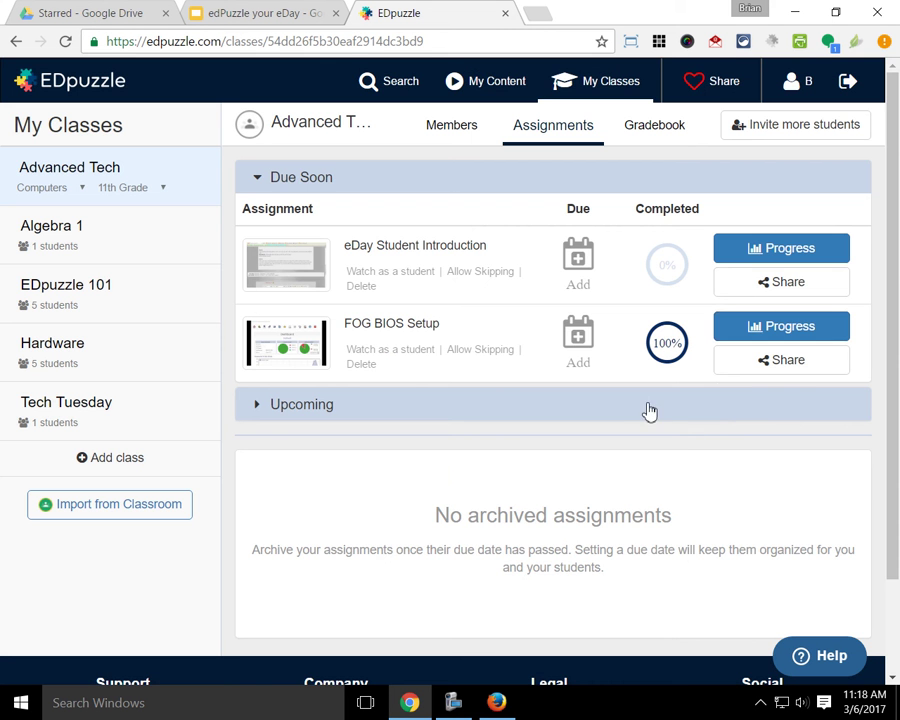
pyautogui.click(771, 284)
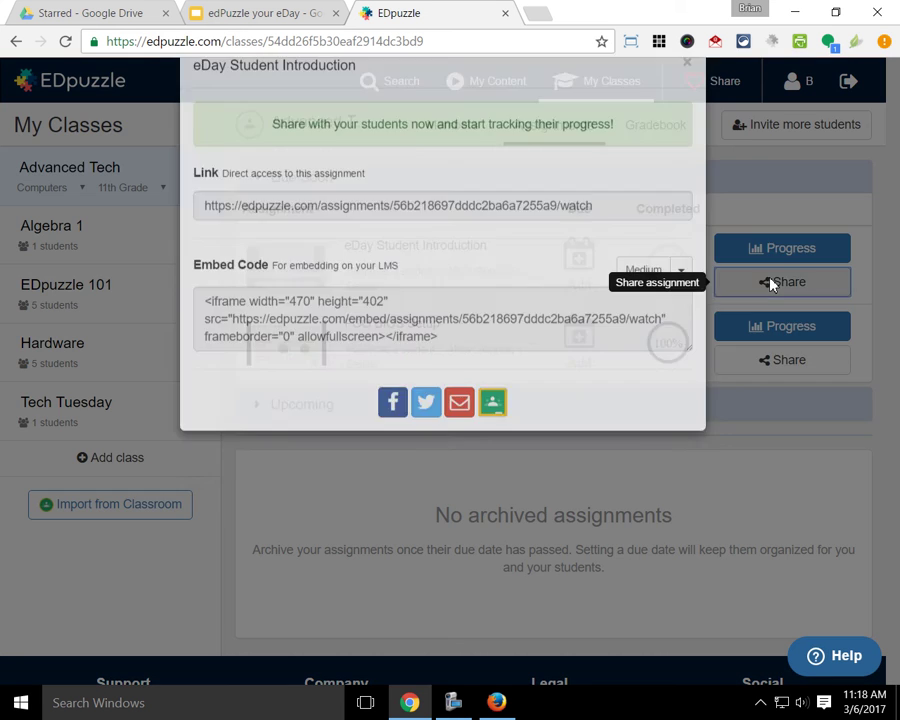
pyautogui.click(687, 107)
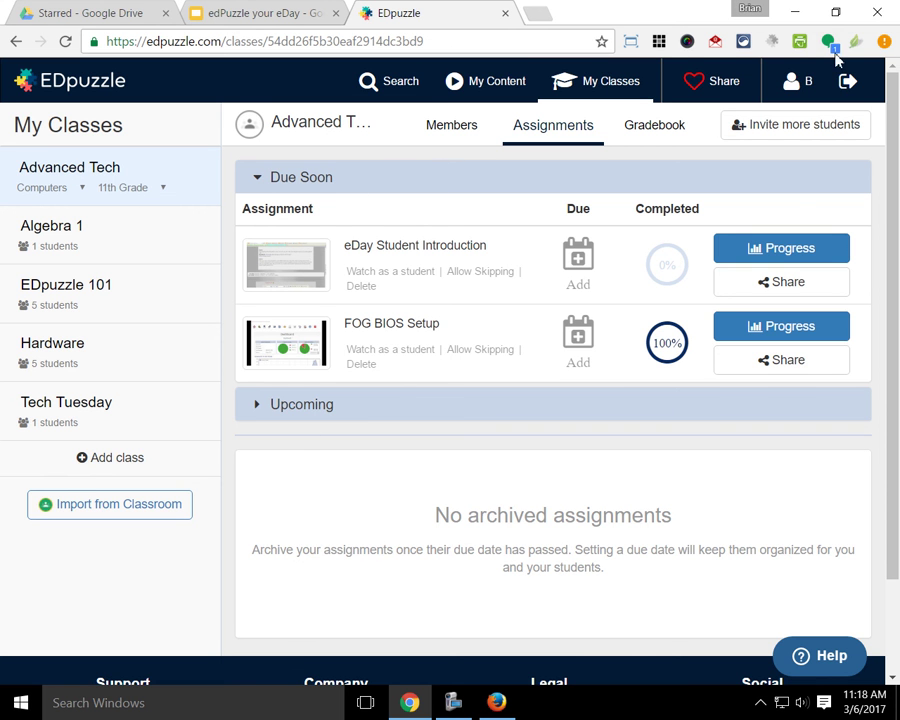
pyautogui.click(806, 284)
pyautogui.click(340, 352)
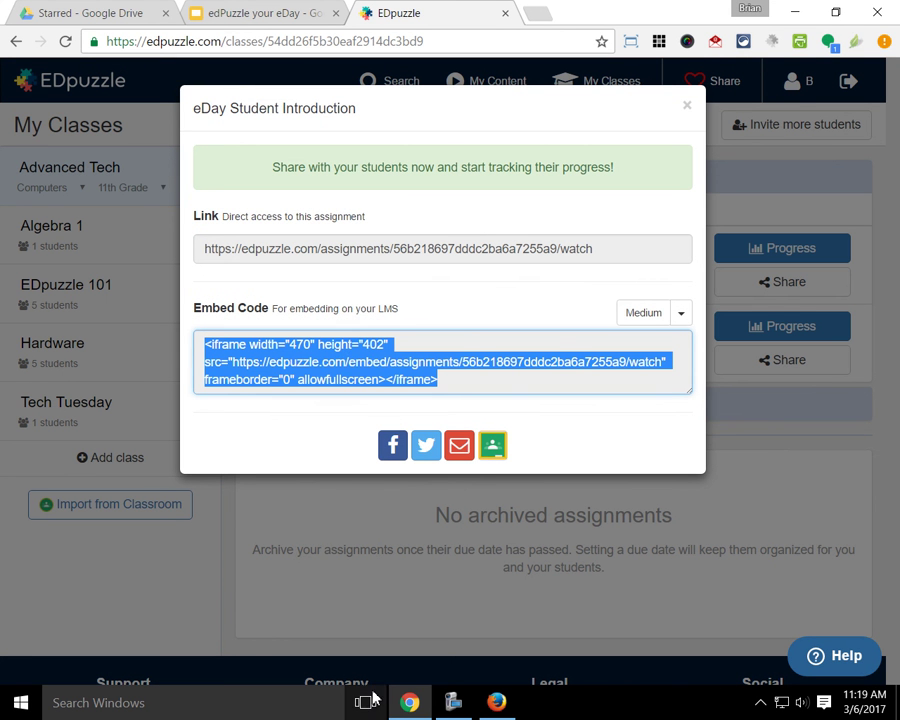
pyautogui.click(500, 695)
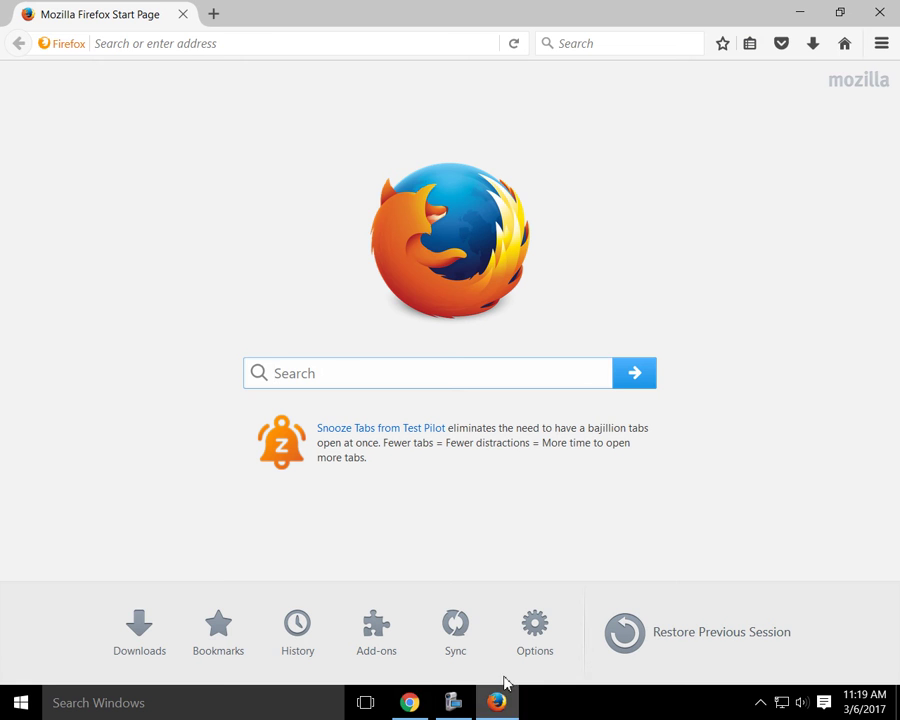
# Step: Load the Moodle site and log in with the saved username and the account password
pyautogui.click(289, 43)
pyautogui.write('moodle.nationaltrail.k12.oh.us/')
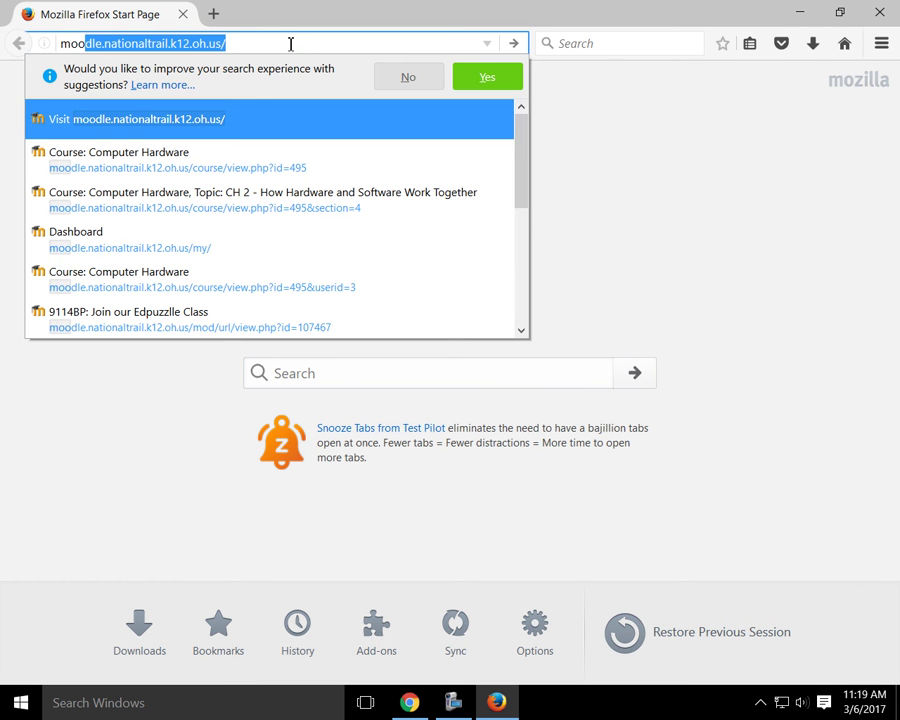
pyautogui.press('Return')
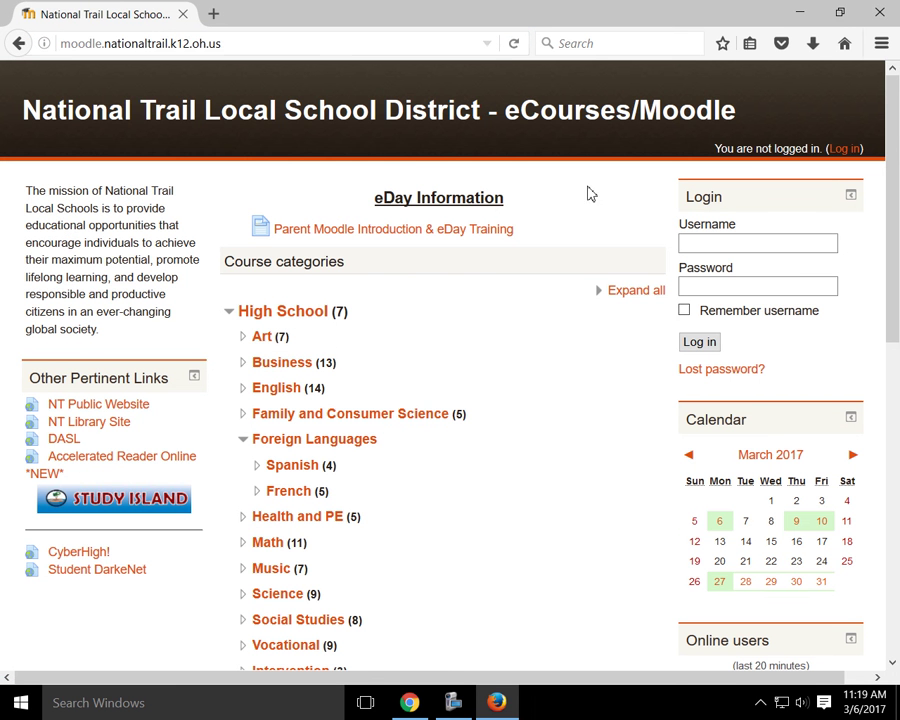
pyautogui.click(782, 242)
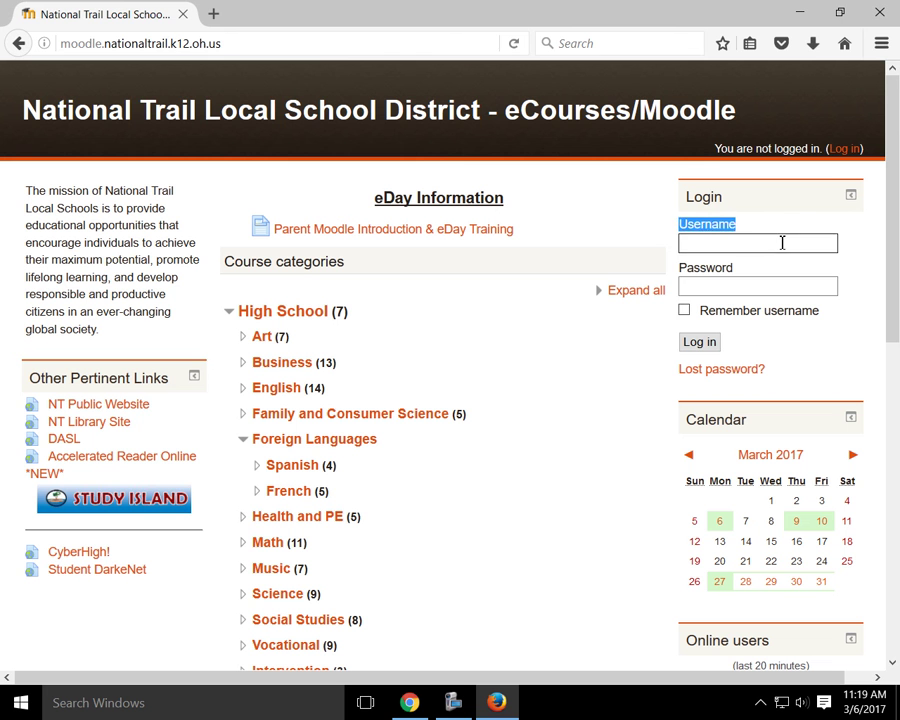
pyautogui.click(769, 262)
pyautogui.click(763, 285)
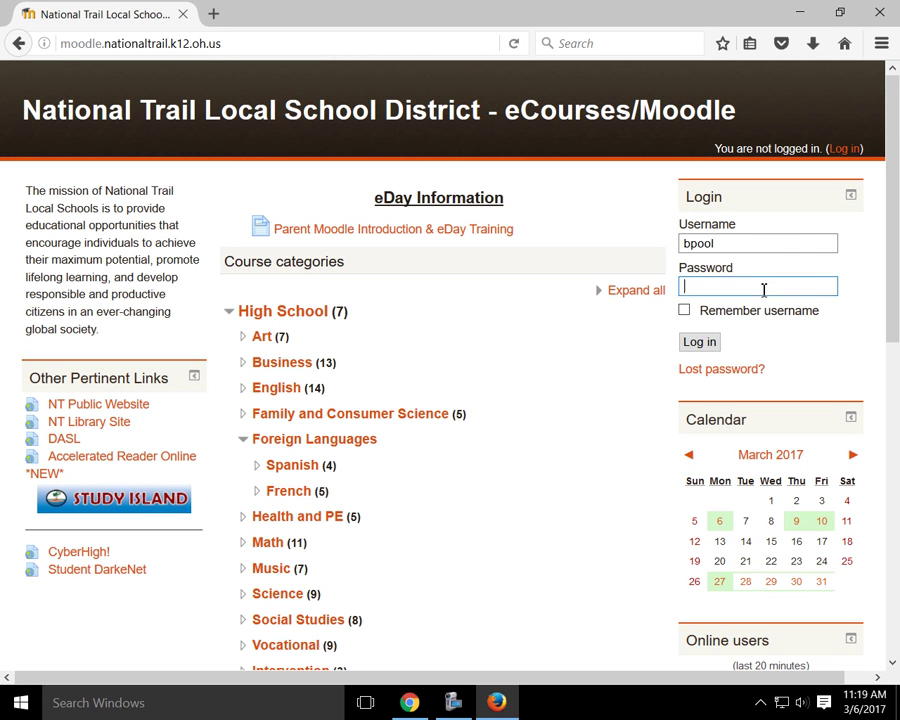
pyautogui.write('*********')
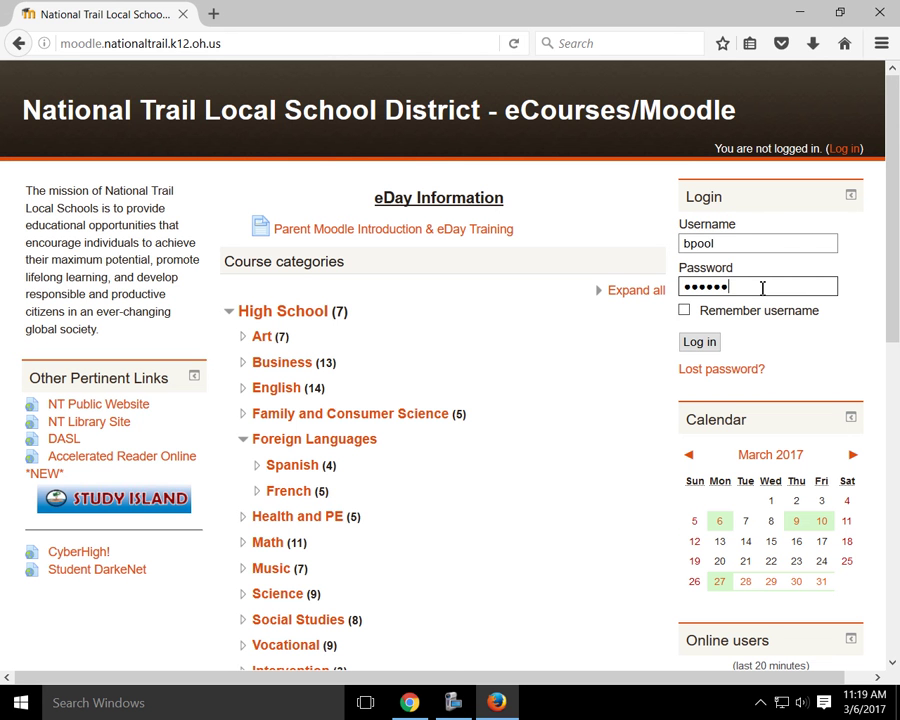
pyautogui.write('*')
pyautogui.press('Return')
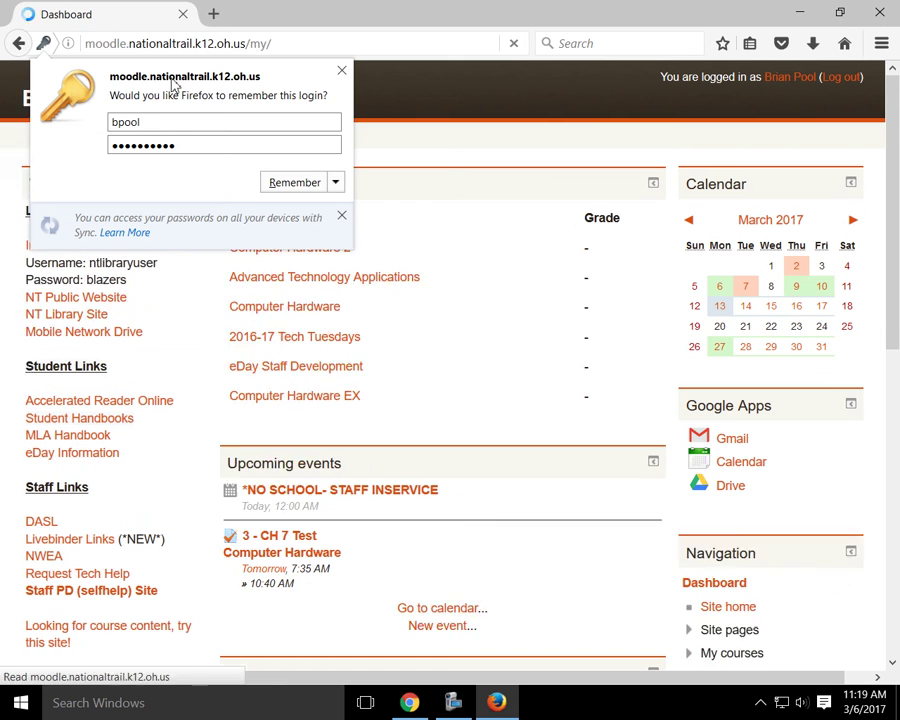
# Step: Dismiss the save-login prompt, open the Computer Hardware course, and turn editing on
pyautogui.click(341, 70)
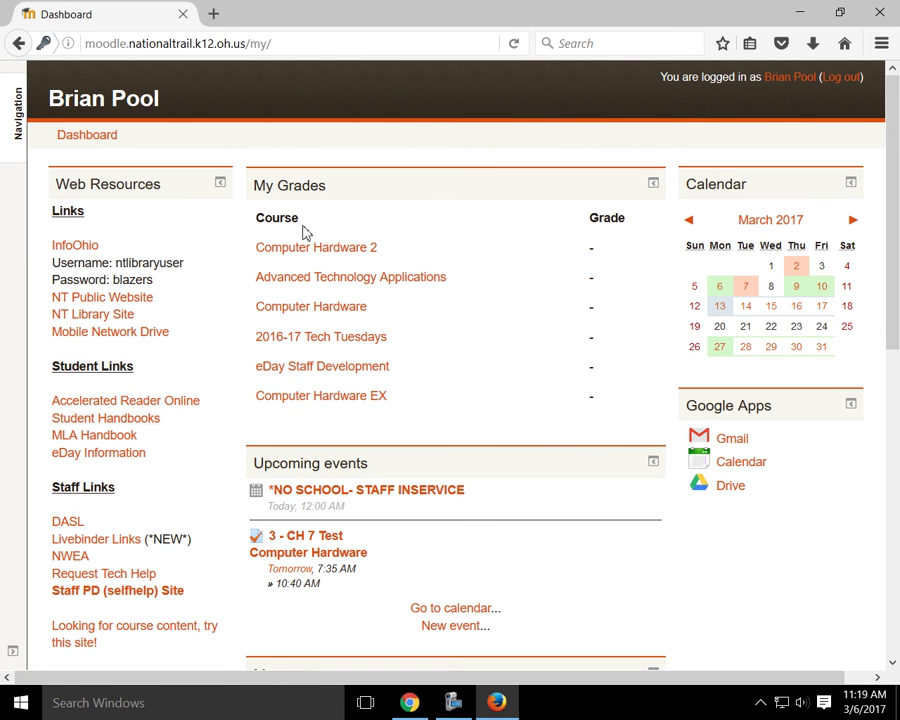
pyautogui.click(302, 315)
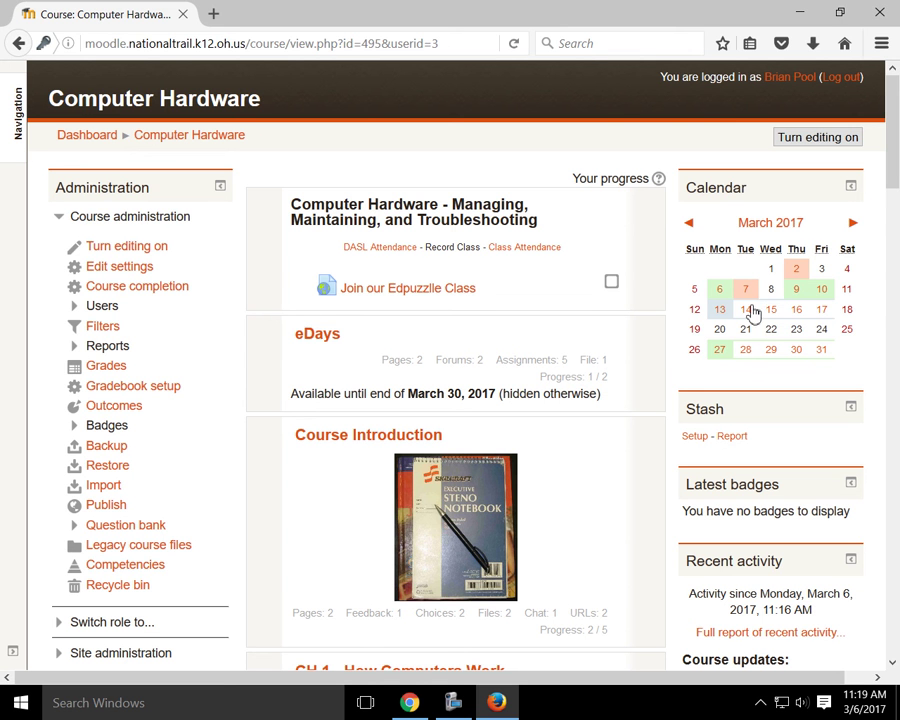
pyautogui.click(815, 140)
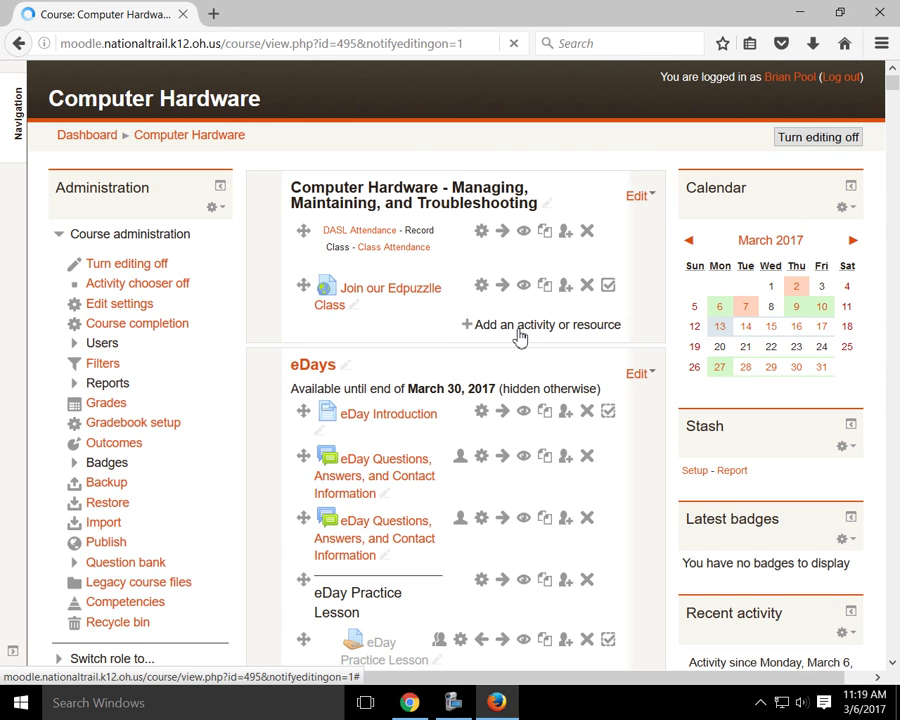
# Step: Choose Assignment in the Add an activity or resource chooser and add it to Computer Hardware
pyautogui.click(518, 333)
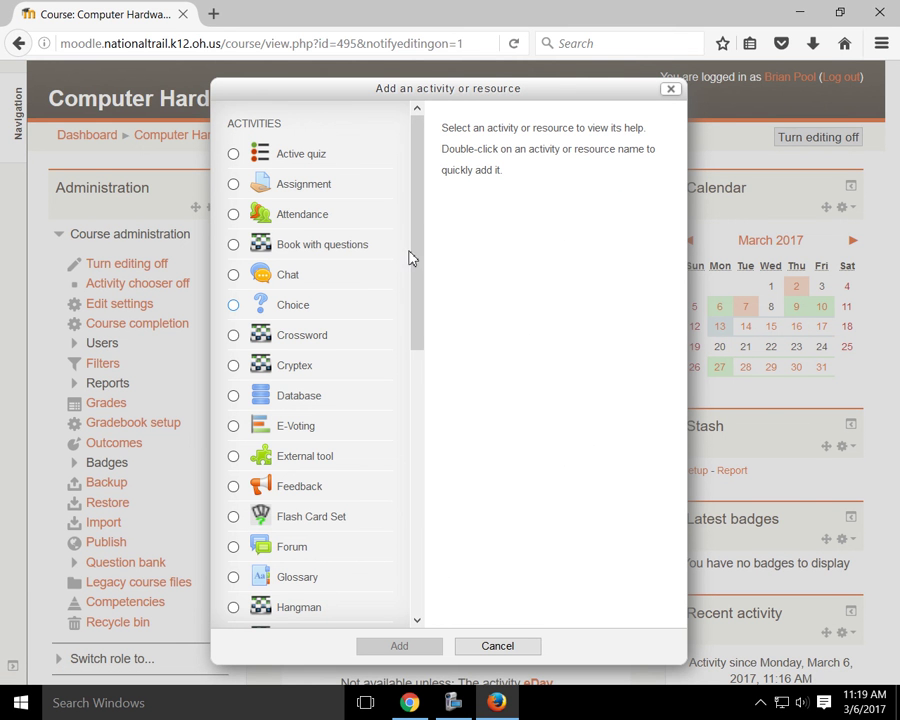
pyautogui.moveTo(416, 350); pyautogui.dragTo(420, 580)
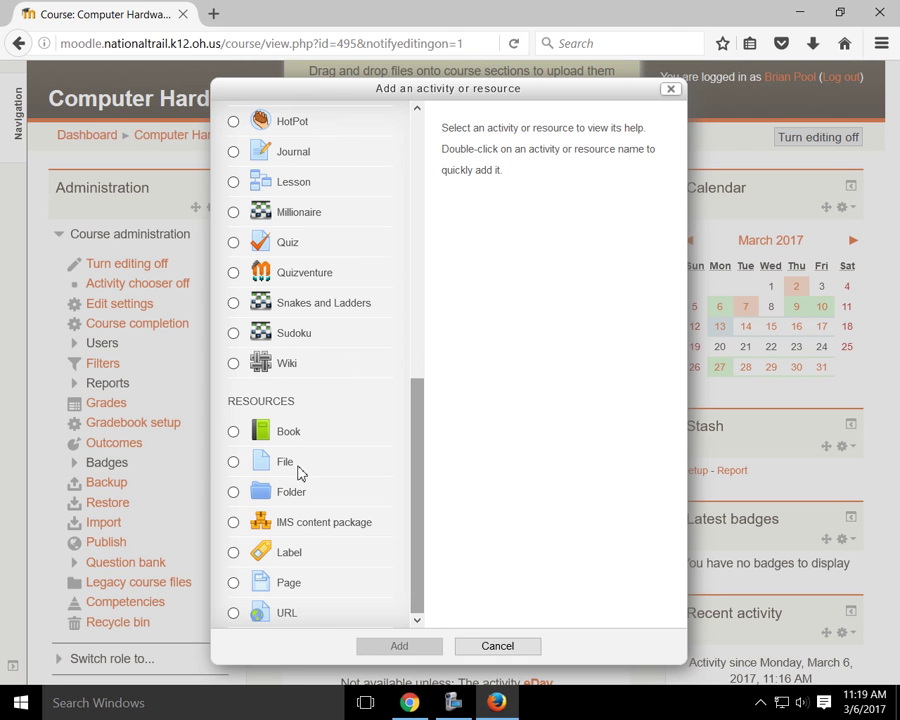
pyautogui.scroll(3, 300, 430)
pyautogui.scroll(5, 300, 430)
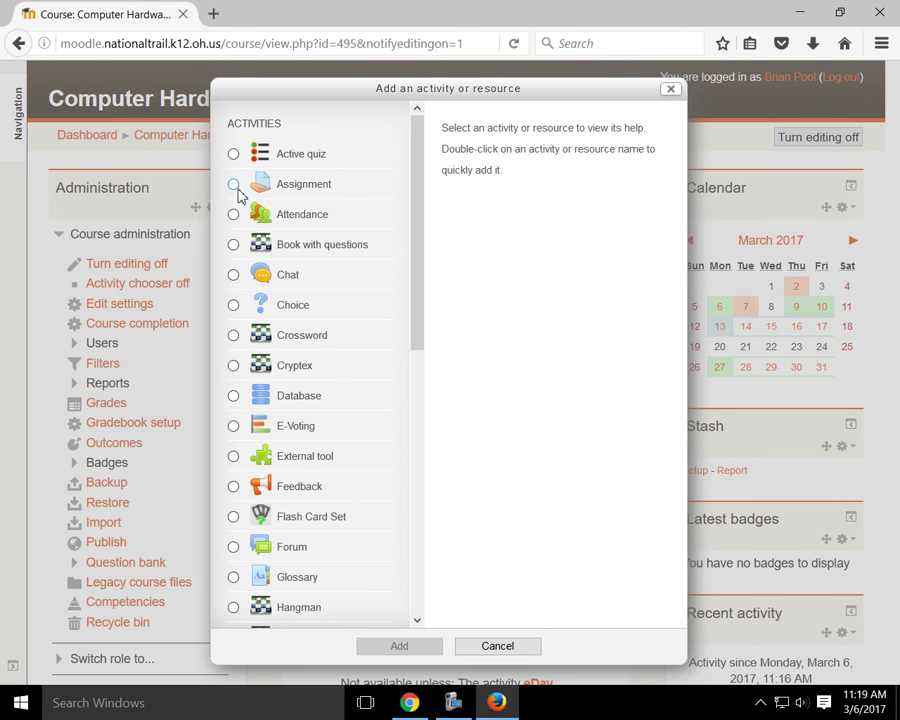
pyautogui.click(295, 184)
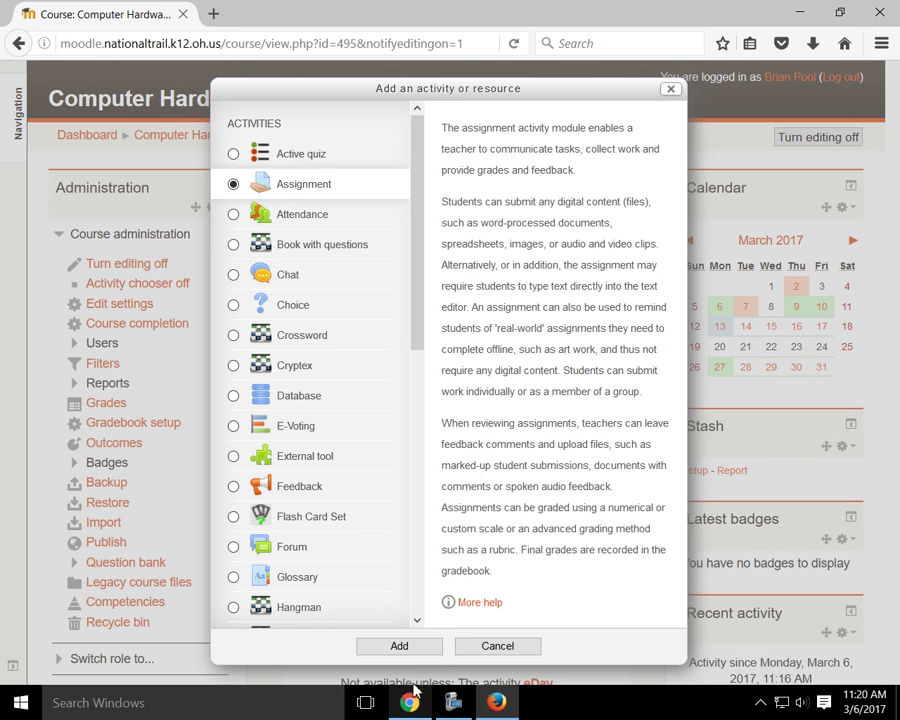
pyautogui.click(419, 649)
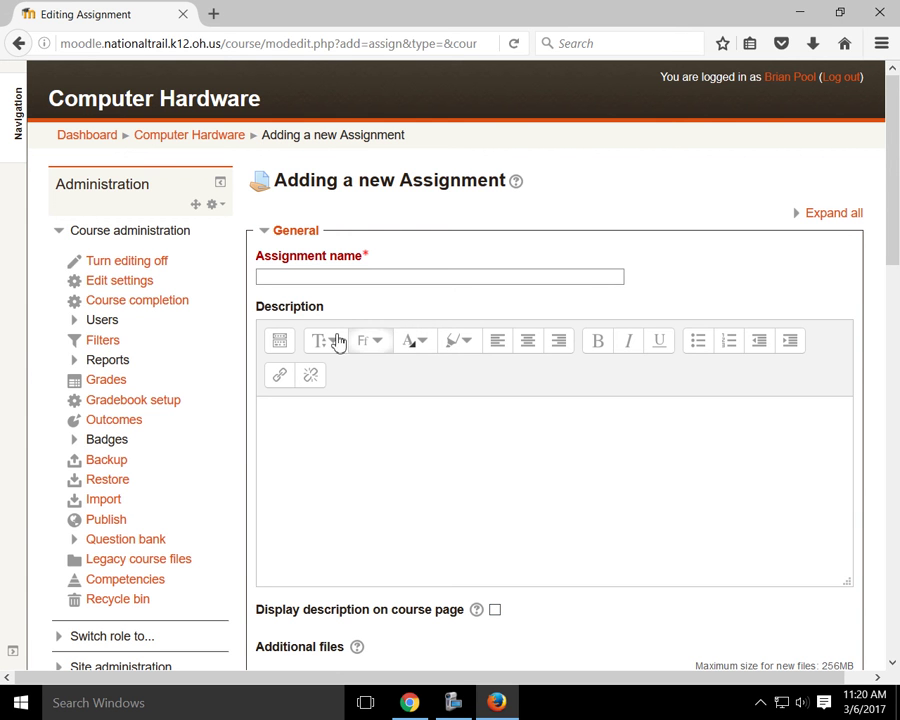
# Step: Paste the EDpuzzle embed code into the assignment description via the Atto editor's HTML view
pyautogui.click(280, 344)
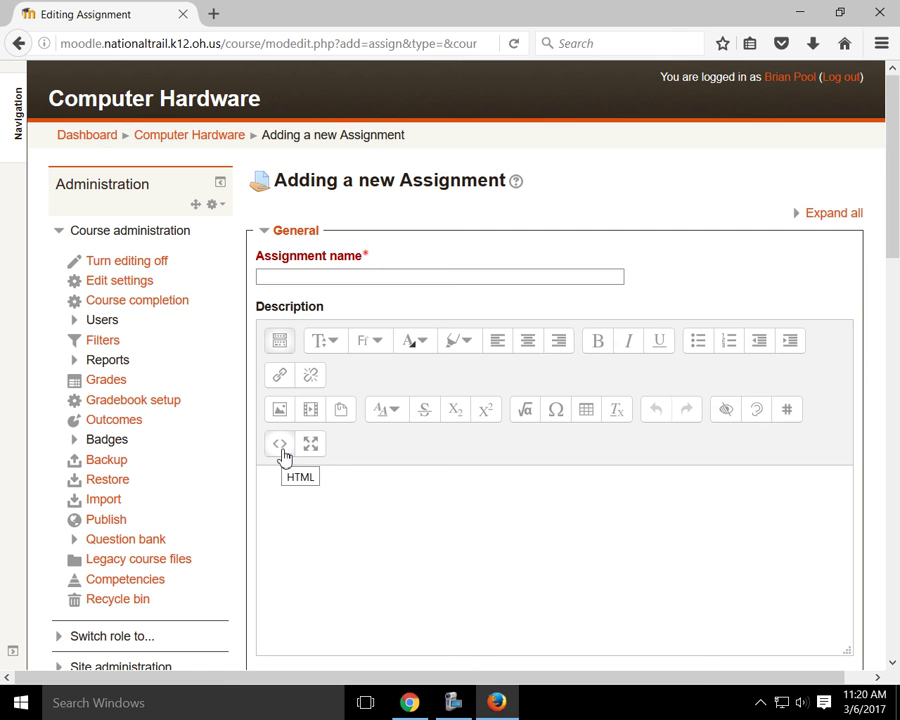
pyautogui.click(282, 451)
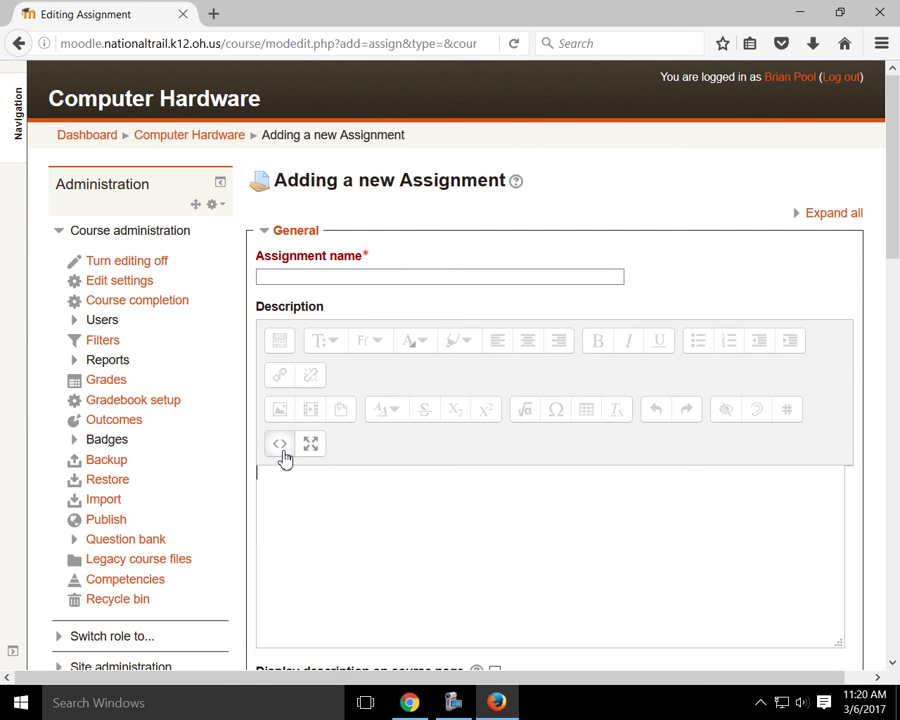
pyautogui.write('<iframe width="470" height="402" src="https://edpuzzle.com/embed/assignments/56b218697dddc2ba6a7255a9/watch" frameborder="0" allowfullscreen></iframe>')
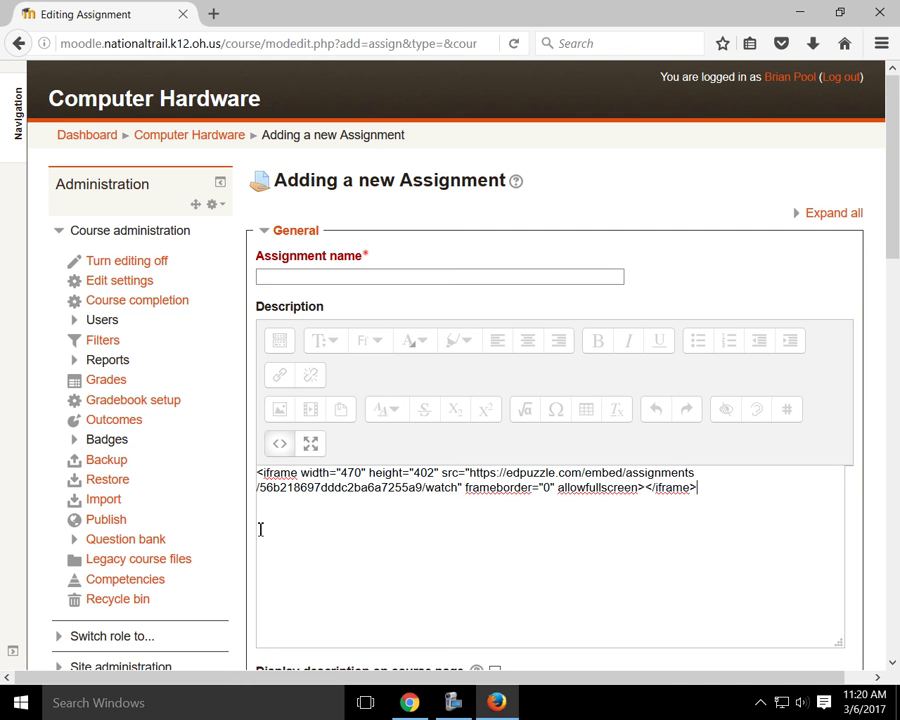
pyautogui.click(279, 450)
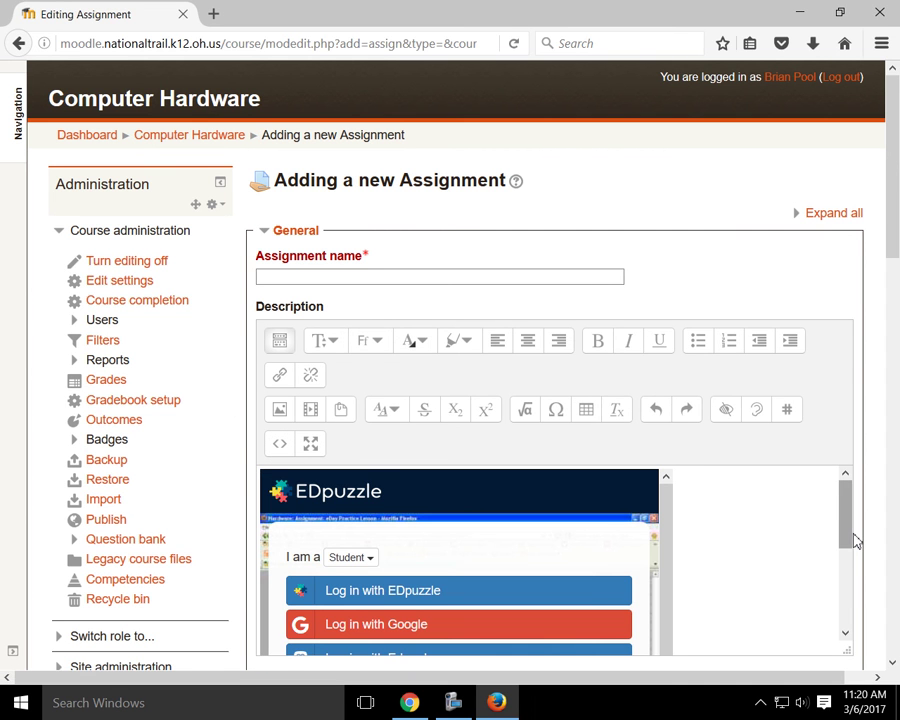
# Step: Check the embed code in Chrome, then return to Moodle and show the description as HTML source
pyautogui.click(410, 703)
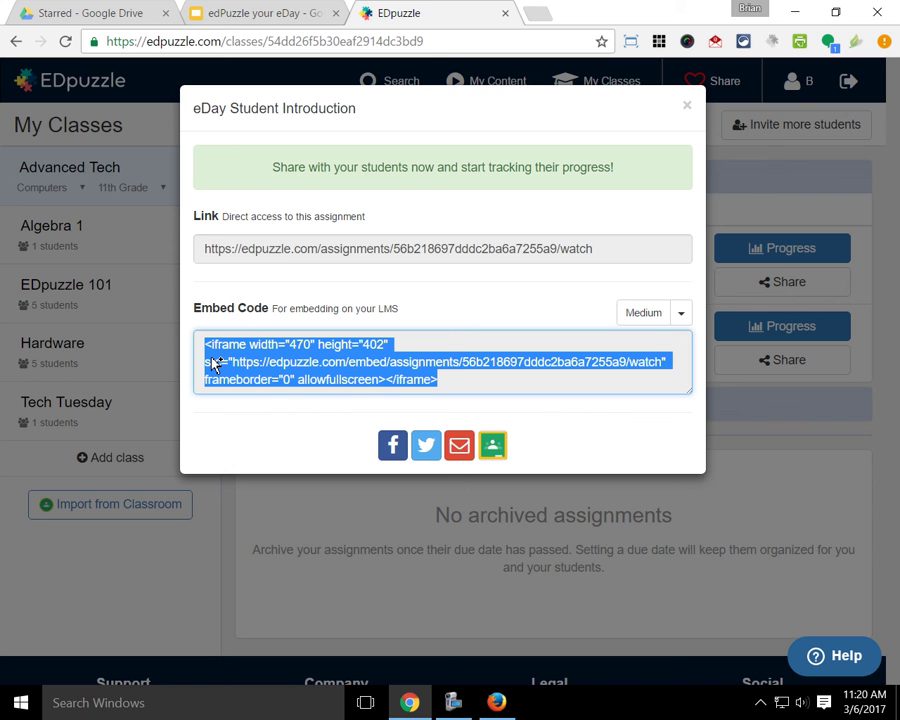
pyautogui.click(500, 700)
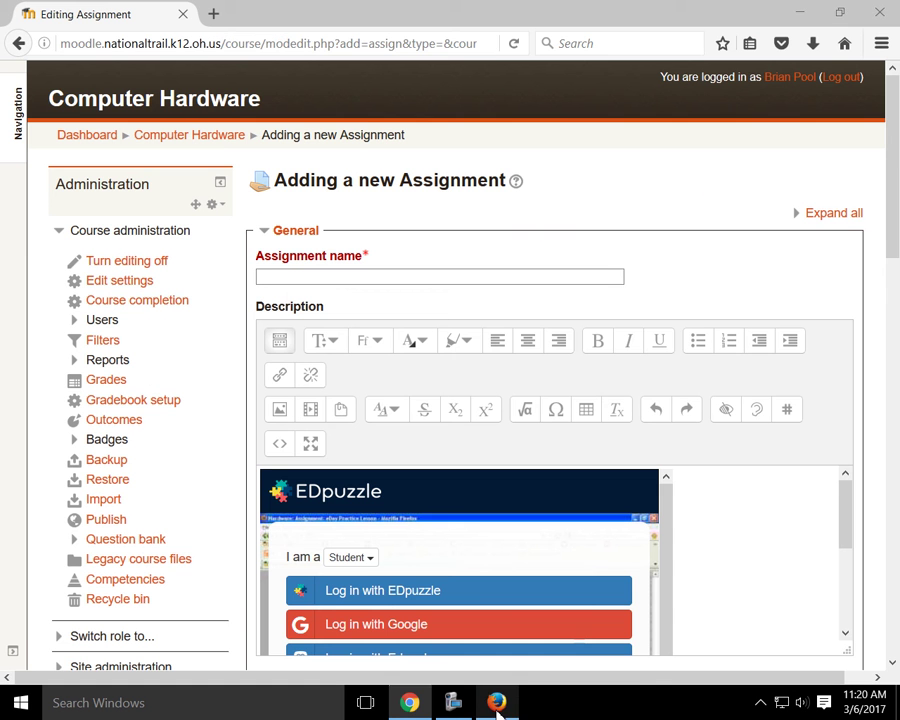
pyautogui.click(280, 342)
pyautogui.click(281, 345)
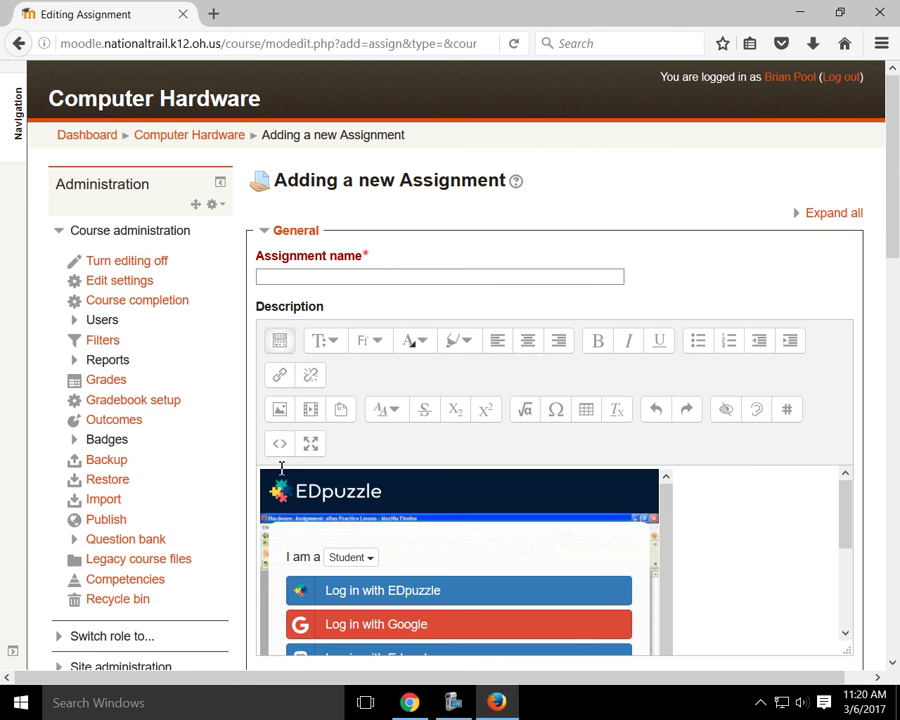
pyautogui.click(281, 447)
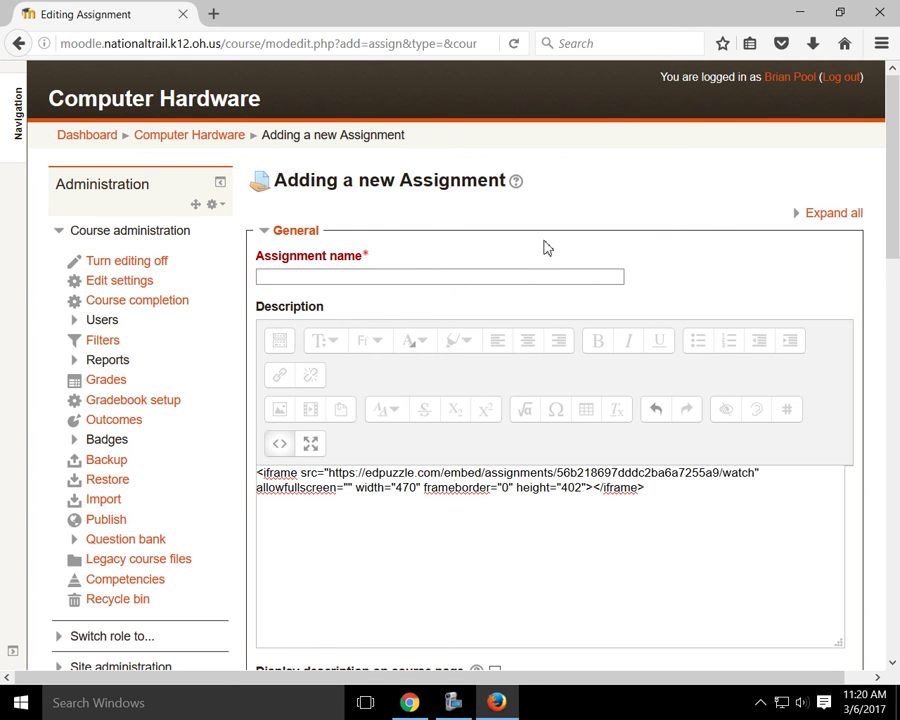
# Step: Name the assignment 'dsgfsdfgsdfg'
pyautogui.click(532, 272)
pyautogui.write('dsgfsdfgsdfg')
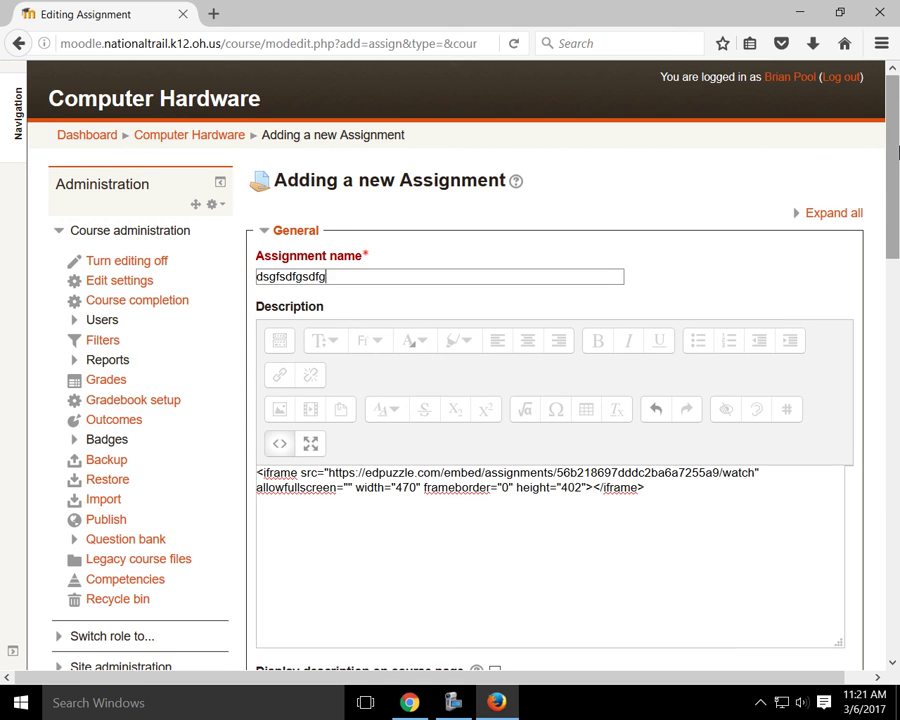
pyautogui.moveTo(898, 150); pyautogui.dragTo(897, 240)
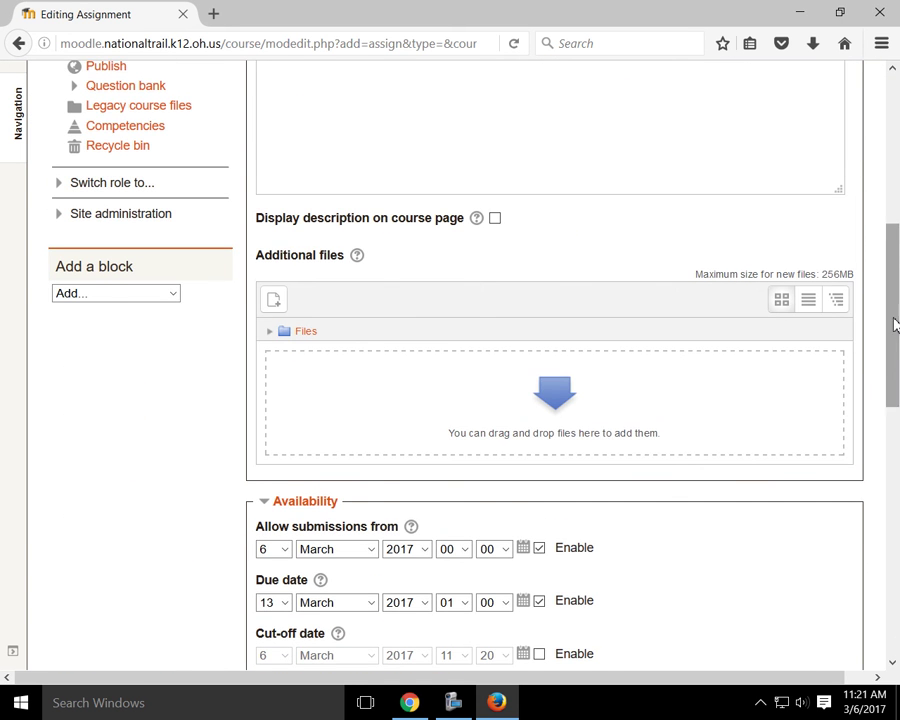
pyautogui.moveTo(896, 325); pyautogui.dragTo(896, 250)
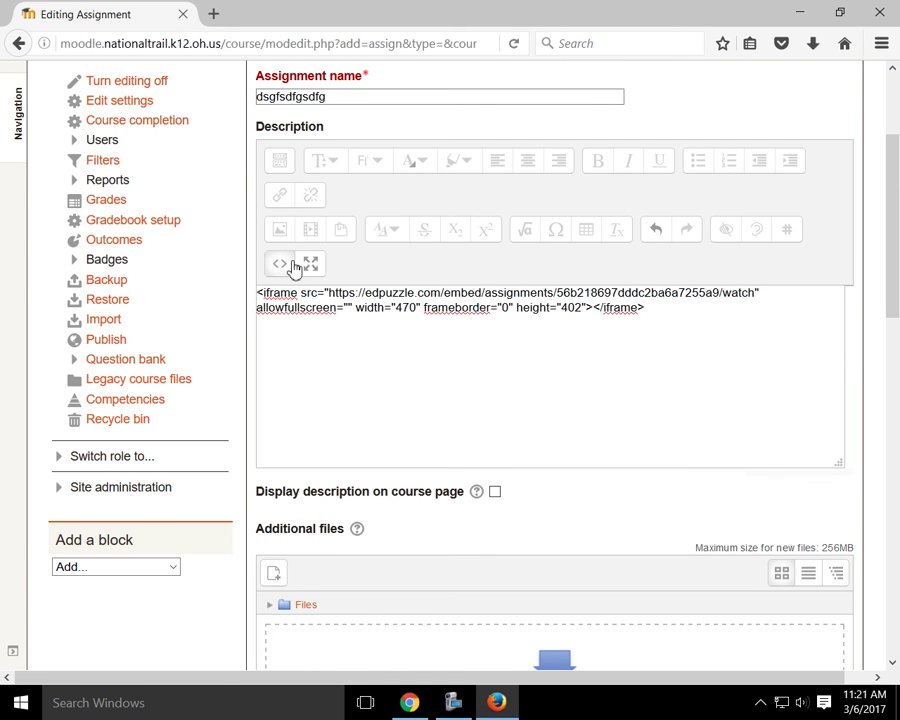
# Step: Add 'Watch the following video and _______' above the embedded video, then save and display
pyautogui.click(291, 264)
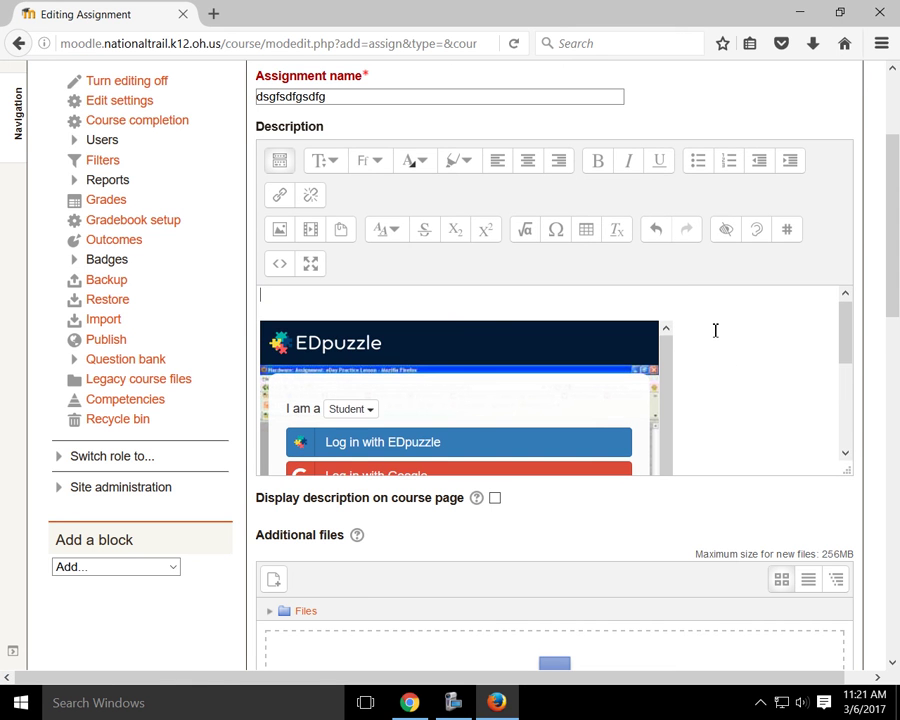
pyautogui.write('Watch the follo')
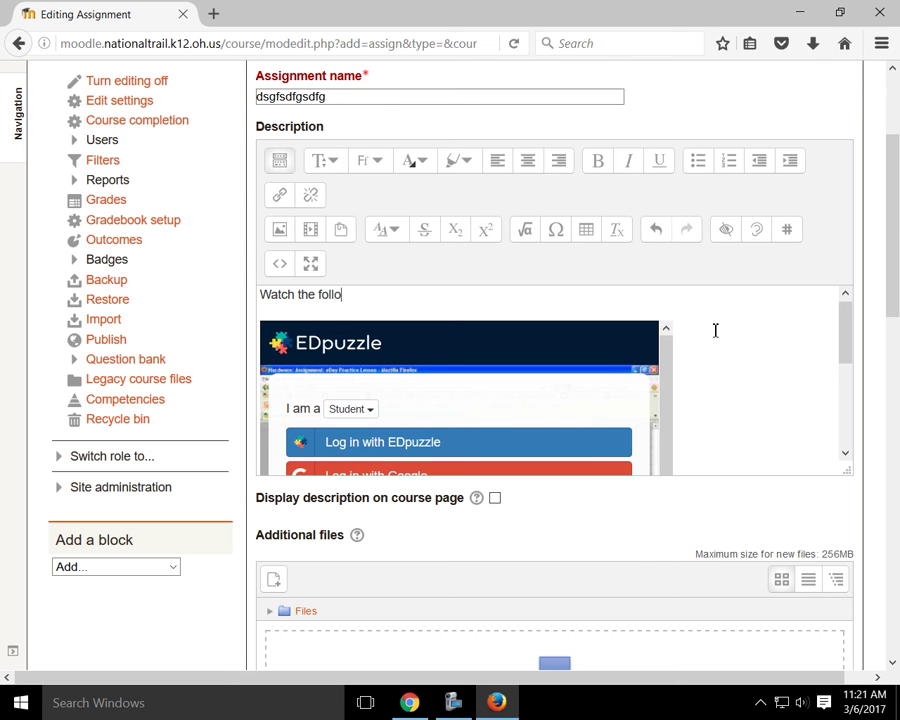
pyautogui.write('wing video and _______')
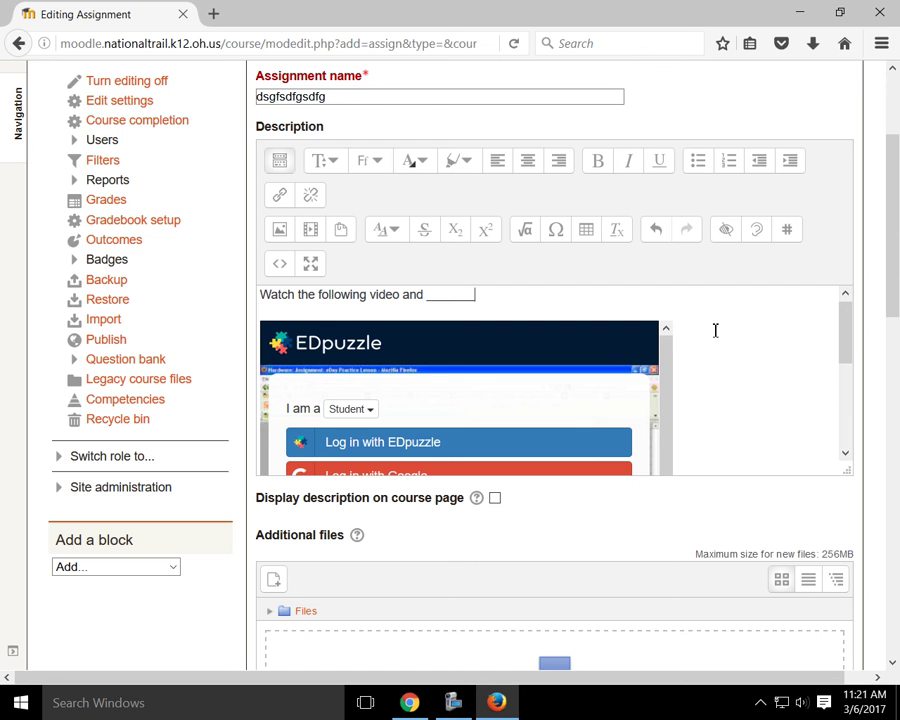
pyautogui.moveTo(889, 264); pyautogui.dragTo(853, 712)
pyautogui.click(485, 503)
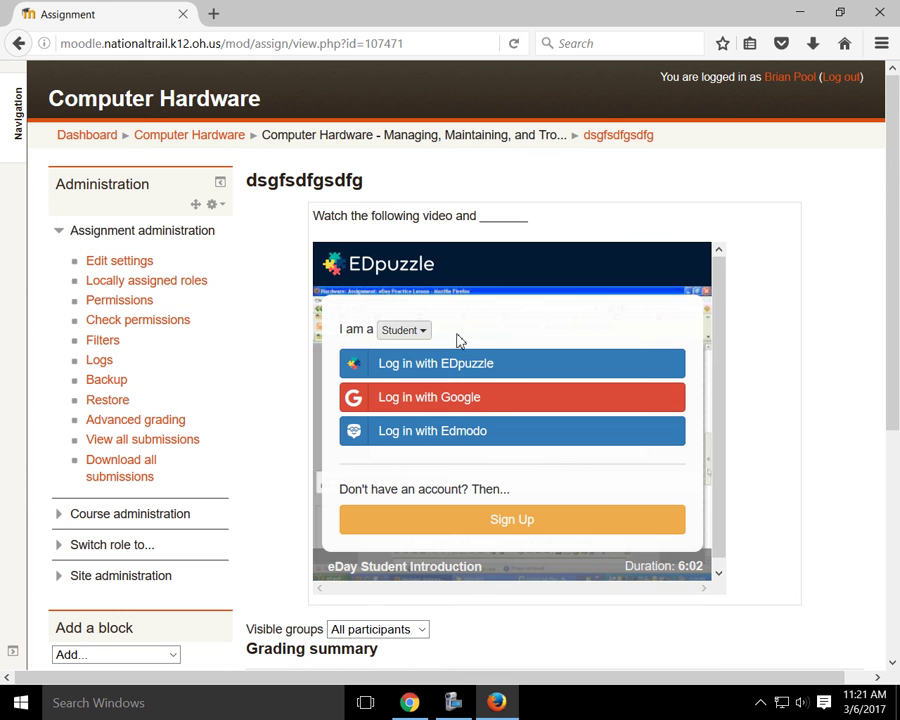
# Step: Try the embedded video's Google sign-in, close it, and minimize Firefox to reveal EDpuzzle
pyautogui.click(475, 403)
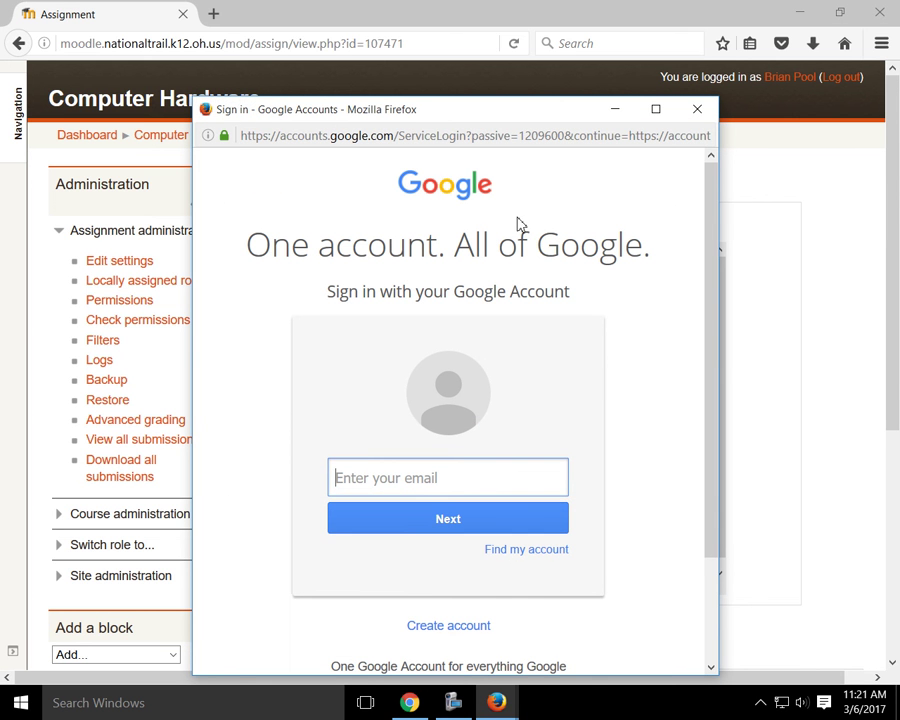
pyautogui.click(699, 110)
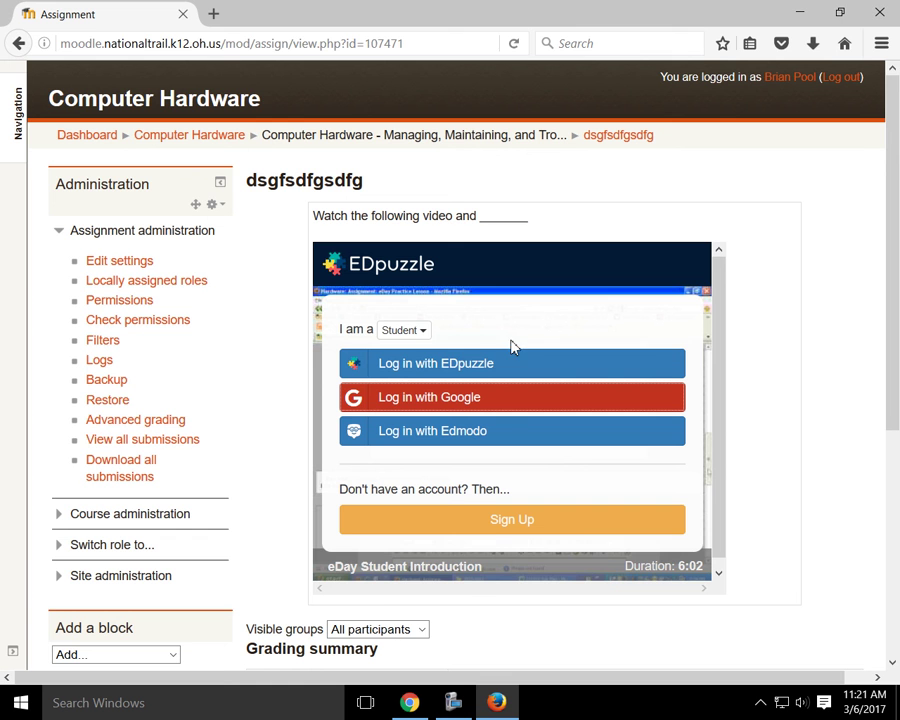
pyautogui.click(800, 12)
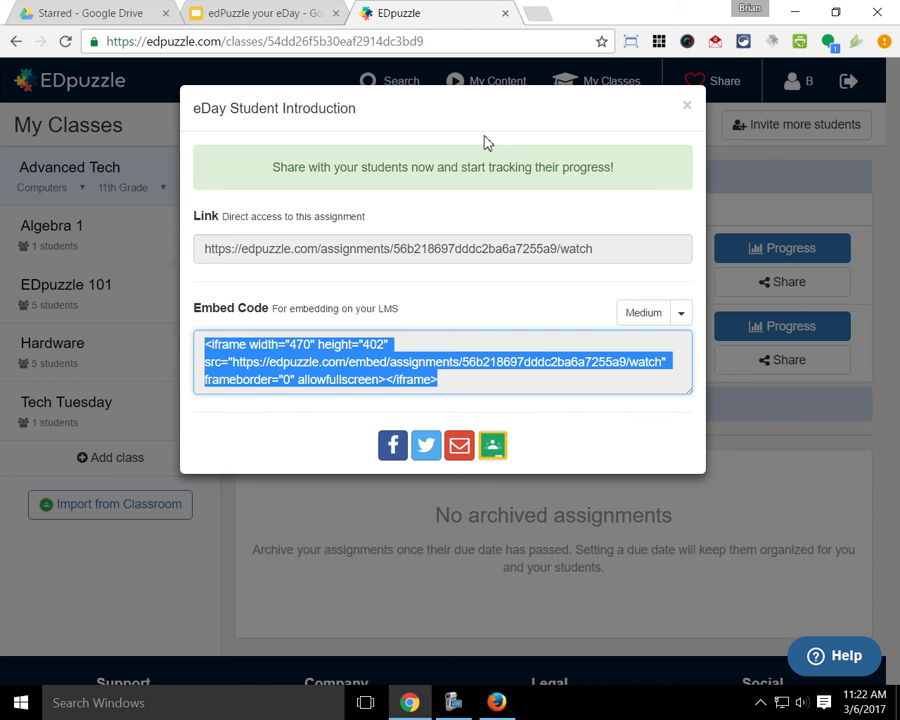
# Step: Close the share dialog, open Invite more students for Advanced Tech, and select the join link
pyautogui.click(687, 108)
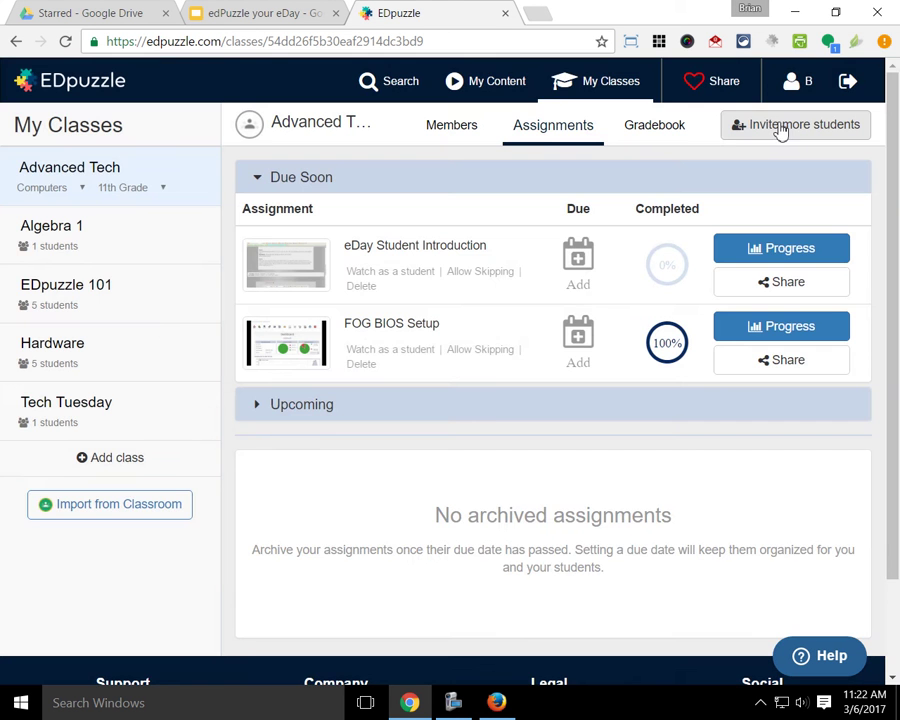
pyautogui.click(781, 128)
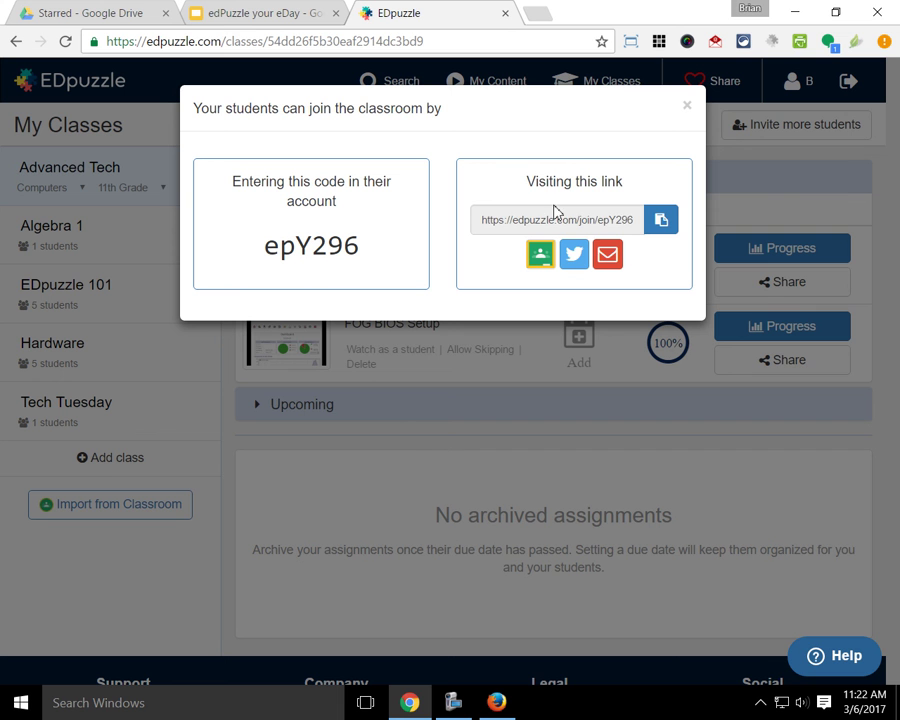
pyautogui.click(576, 227)
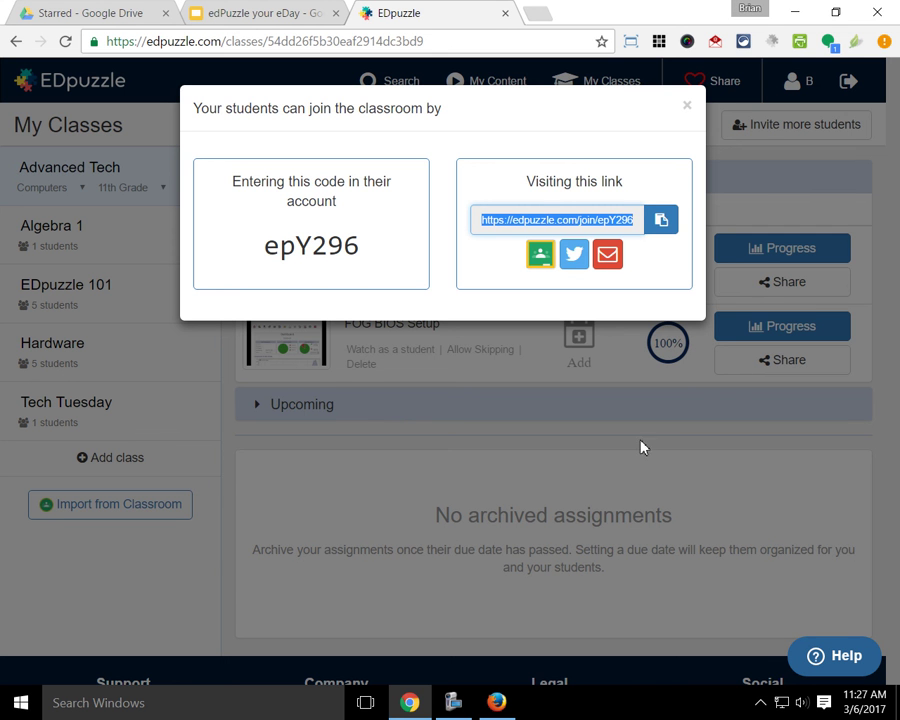
# Step: Close the 'Your students can join the classroom by' dialog to reveal the Advanced Tech assignments
pyautogui.click(687, 106)
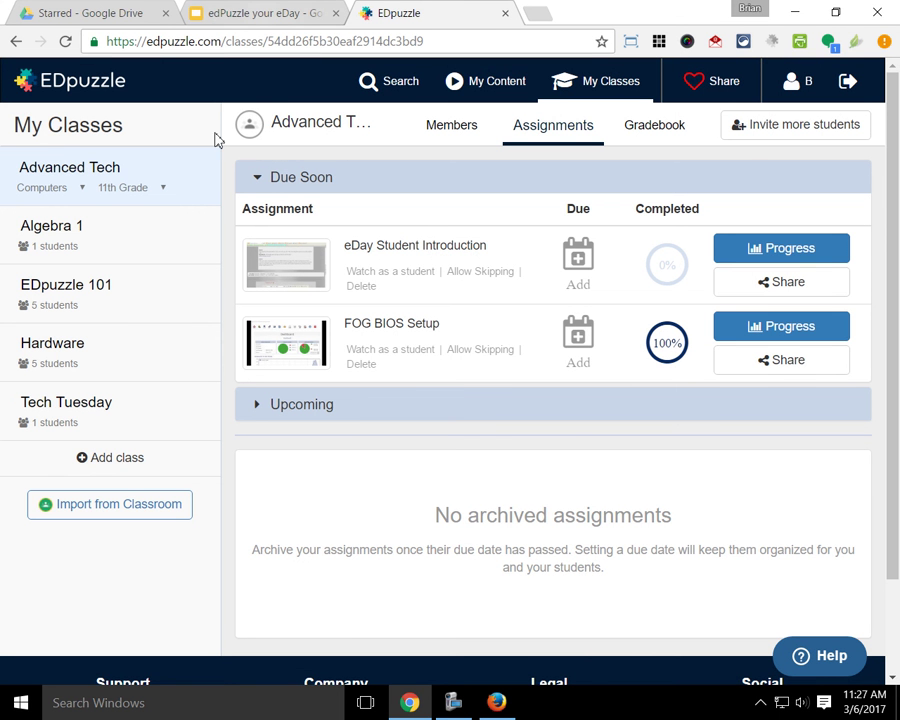